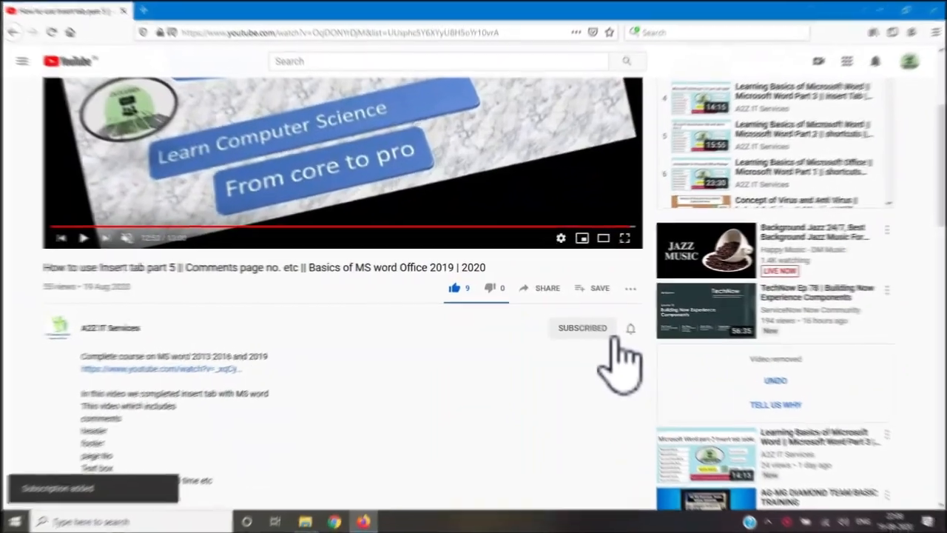
Step: Turn on notifications for the subscribed A2Z IT Services channel
click(631, 331)
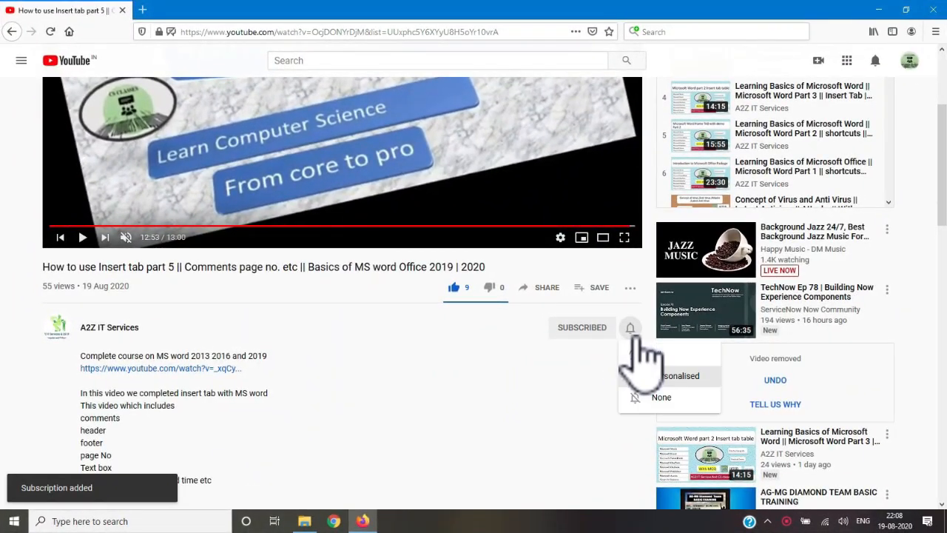
click(640, 355)
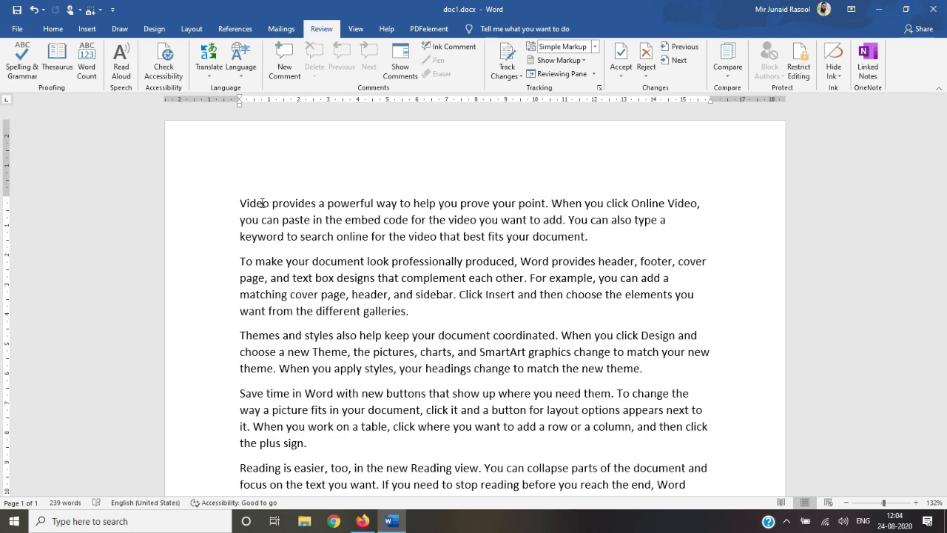
Step: Misspell "Video" as "Videeo" at the start of the first paragraph and "online" as "onpine" in its last line
key(Right)
key(Right)
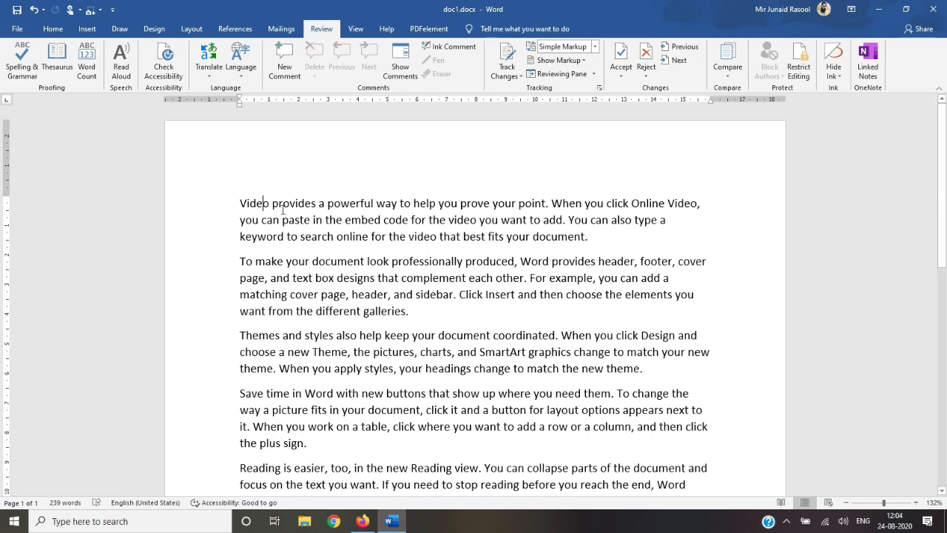
text(e)
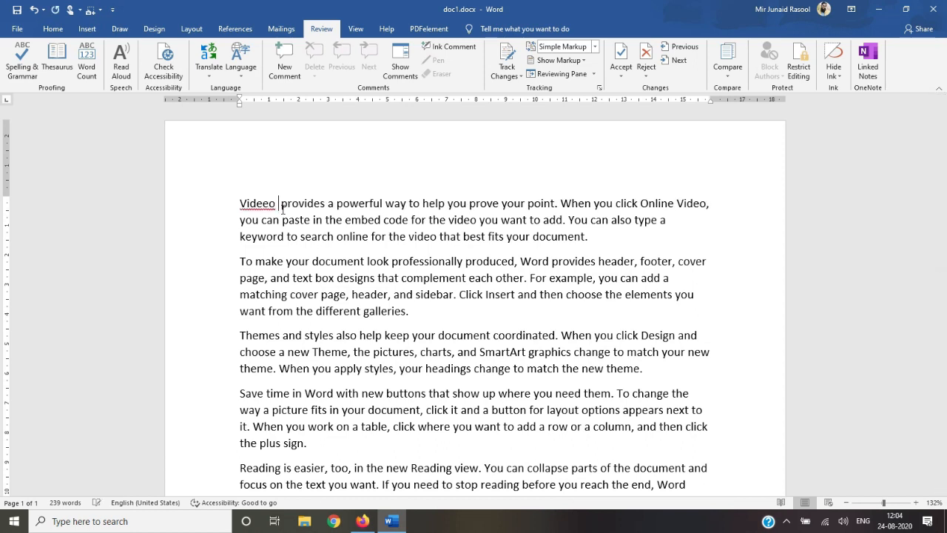
key(BackSpace)
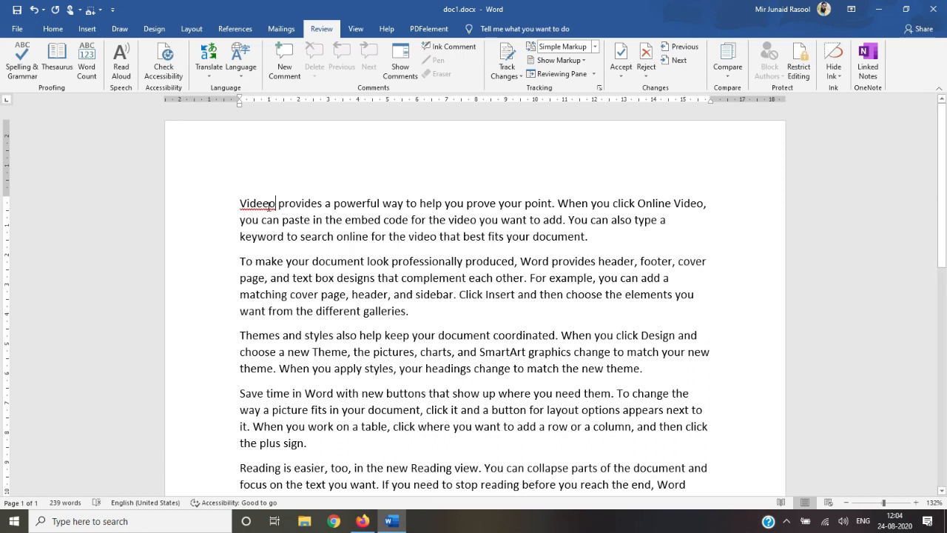
click(337, 236)
text(p)
key(Delete)
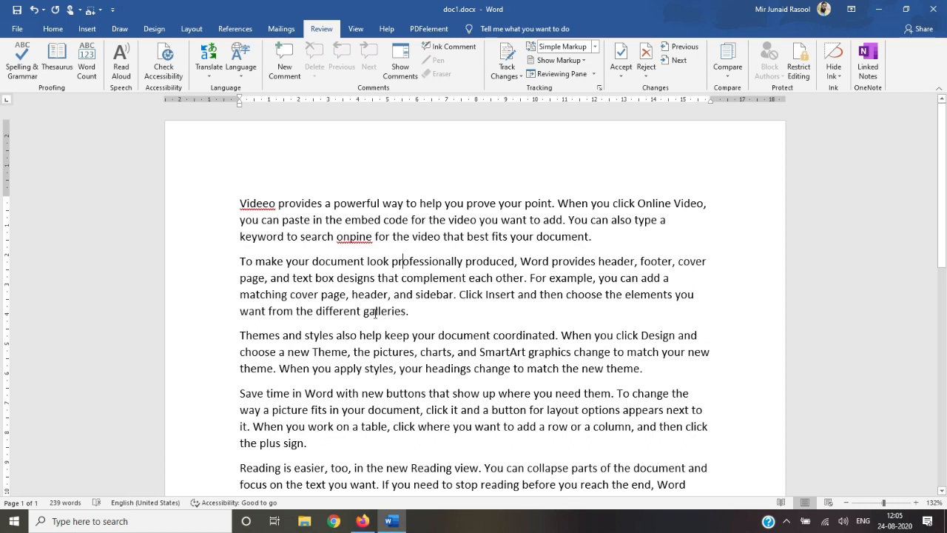
Step: Misspell "galleries" as "gelleries" in the second paragraph and replace "and" with "is" after "Themes" in the third
click(375, 311)
key(BackSpace)
text(e)
click(303, 337)
key(BackSpace)
key(BackSpace)
key(BackSpace)
text(is)
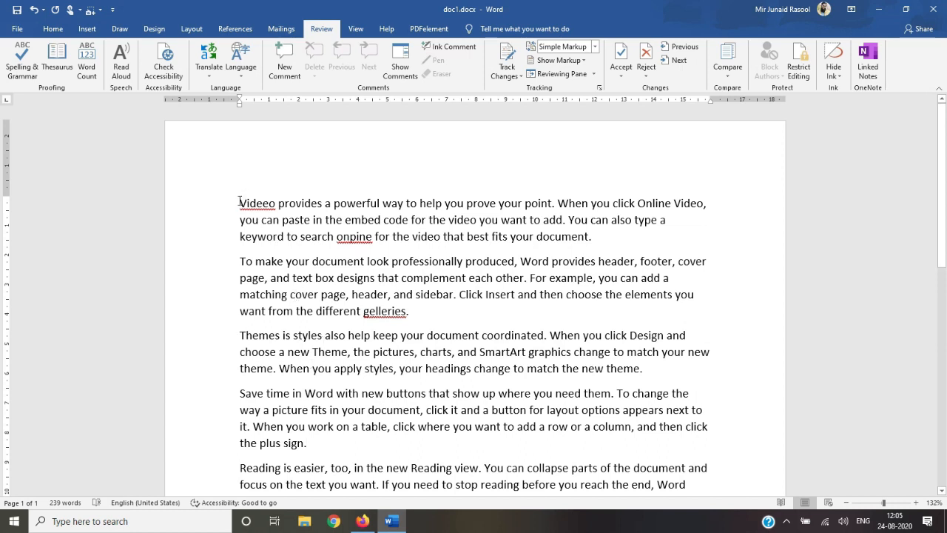
Step: Run the spelling and grammar check and change all occurrences of "Videeo" to "Video"
click(23, 72)
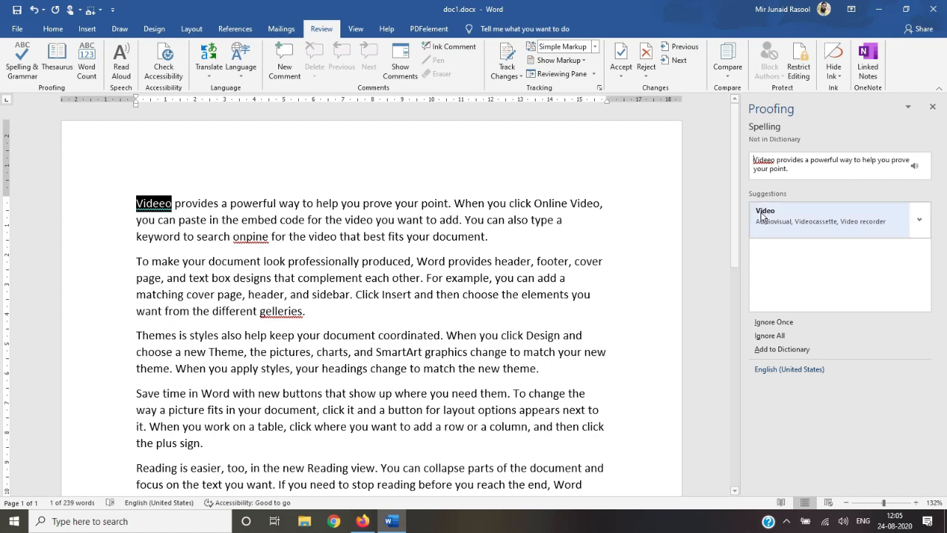
click(920, 224)
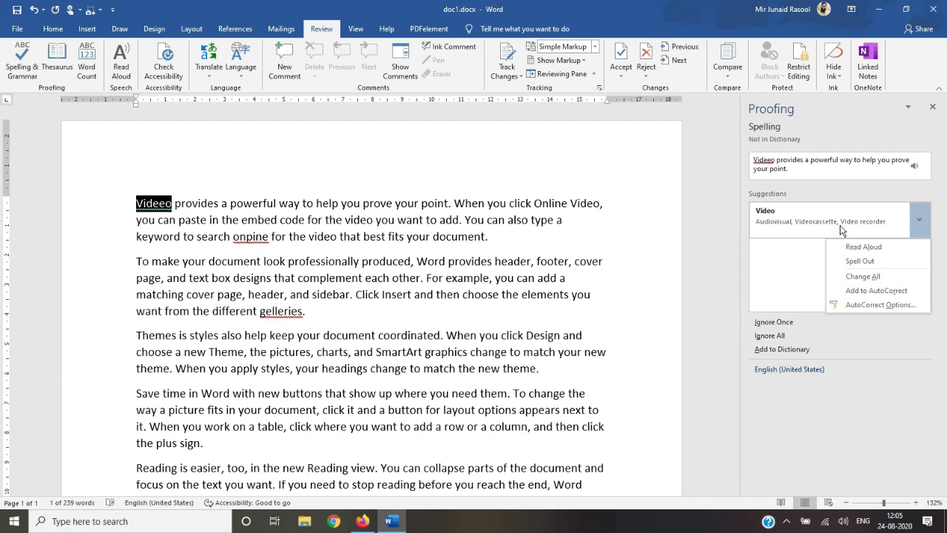
click(860, 277)
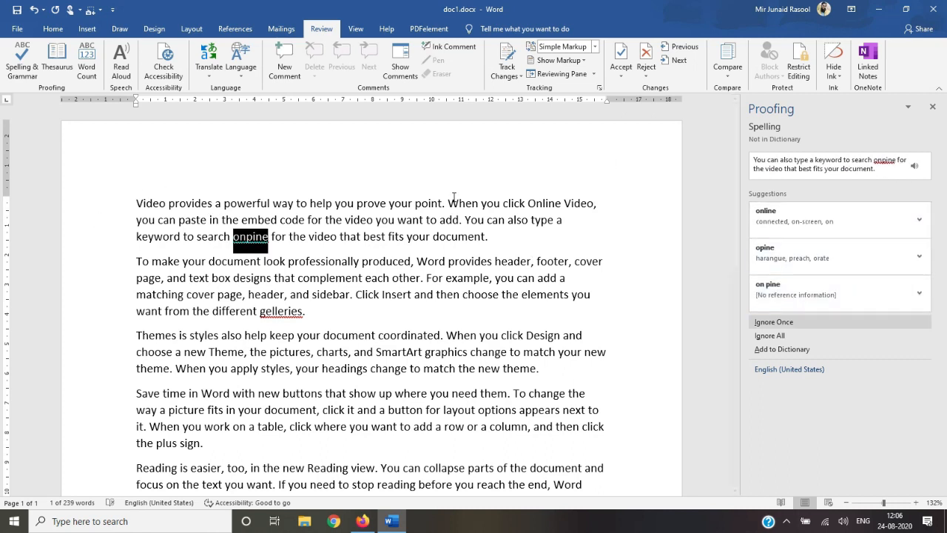
Step: Change all occurrences of the misspelled word "onpine" to the suggested "online"
click(163, 203)
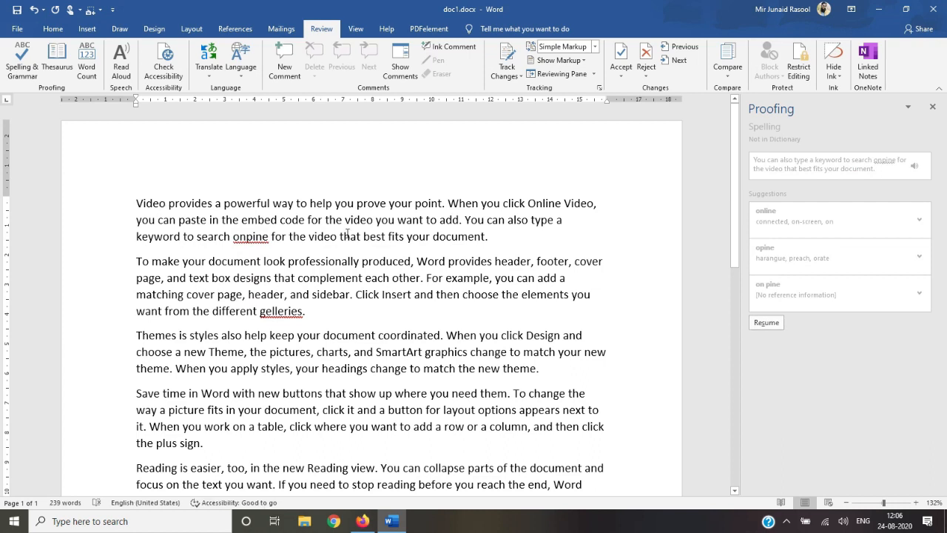
click(259, 235)
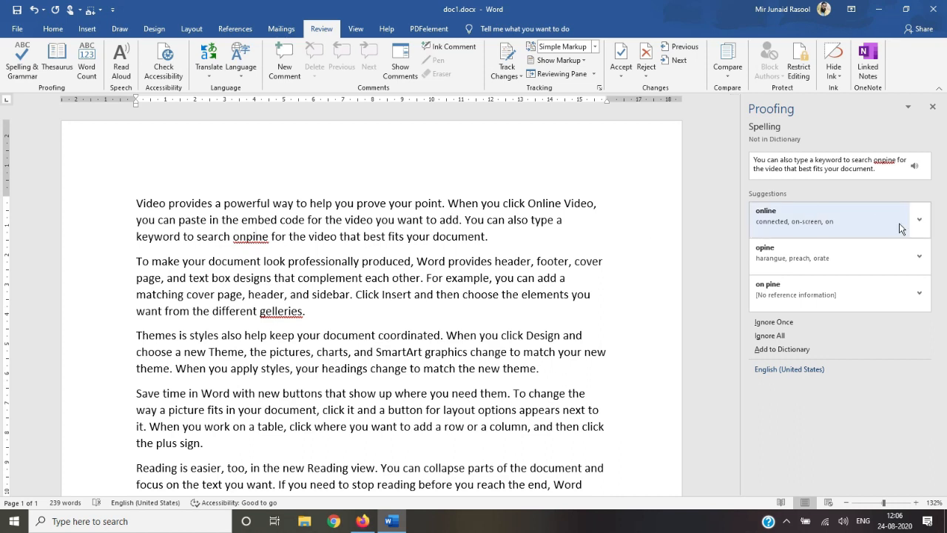
click(921, 224)
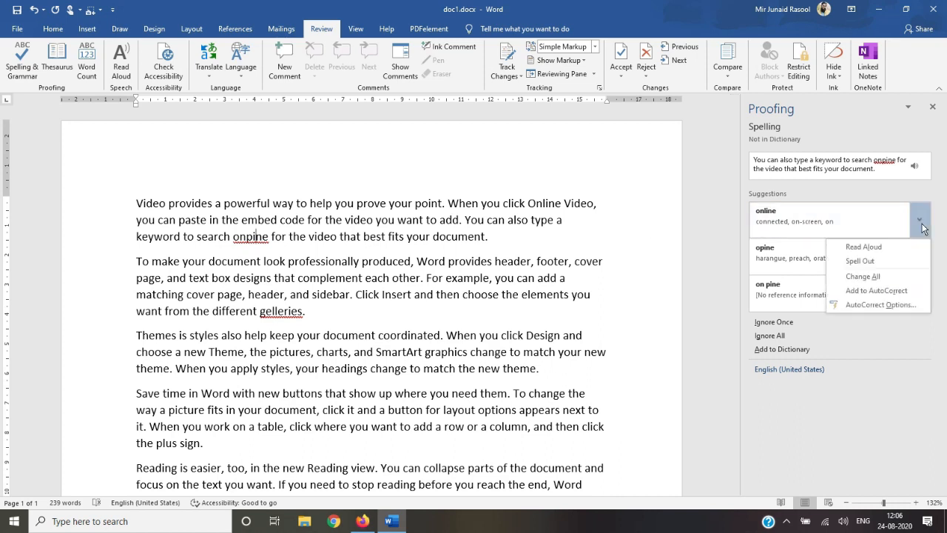
click(864, 276)
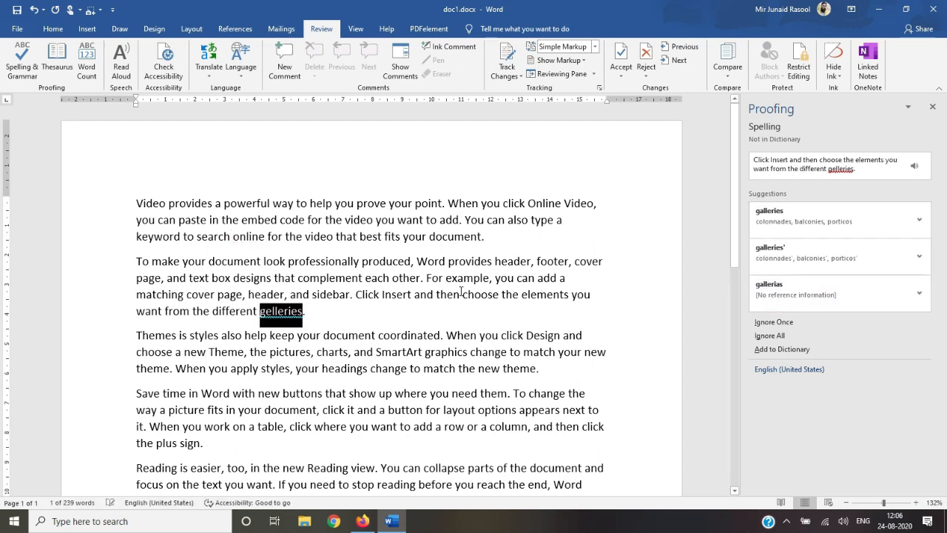
Step: Change all occurrences of "gelleries" to the suggested "galleries" and finish the spelling check
click(298, 311)
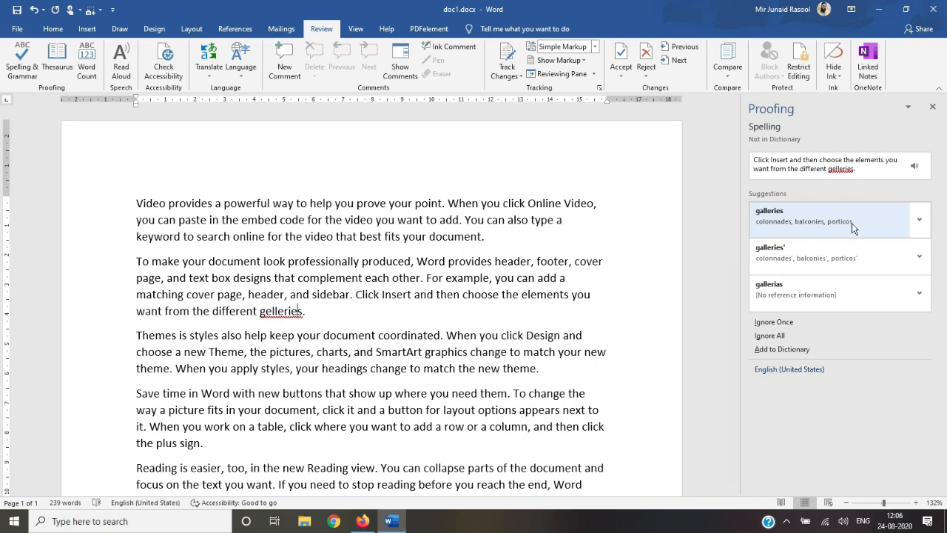
click(921, 225)
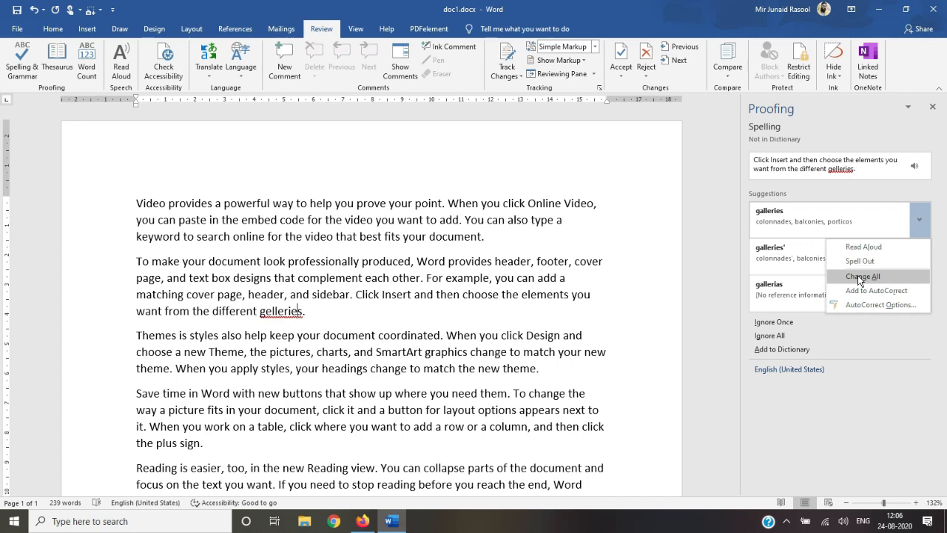
click(859, 277)
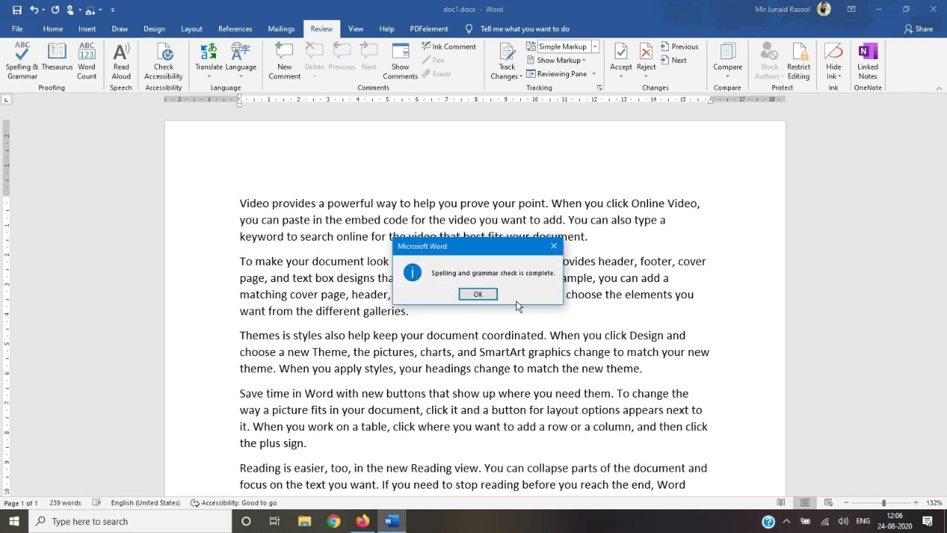
click(477, 294)
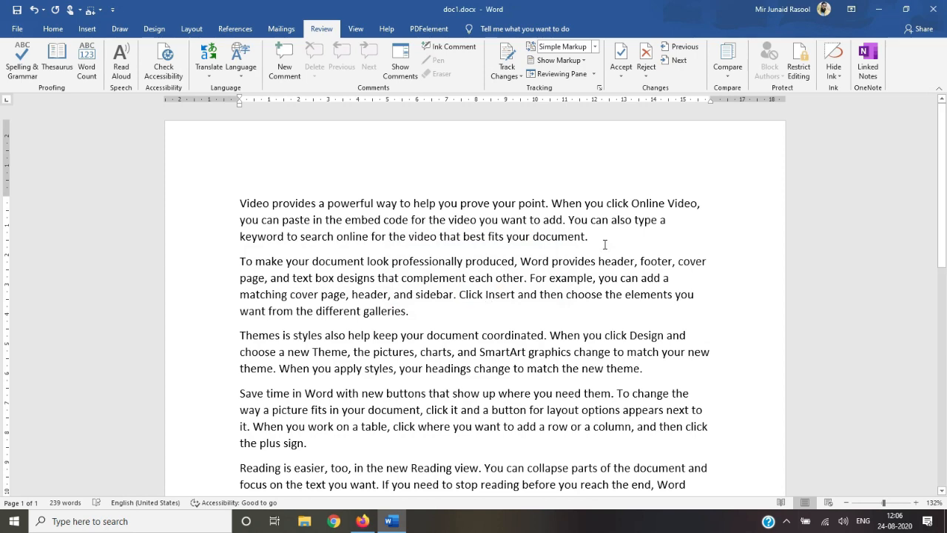
Step: Run the spelling and grammar check on the corrected document again
mouse_move(945, 173)
mouse_down()
mouse_move(940, 318)
mouse_move(945, 188)
mouse_up()
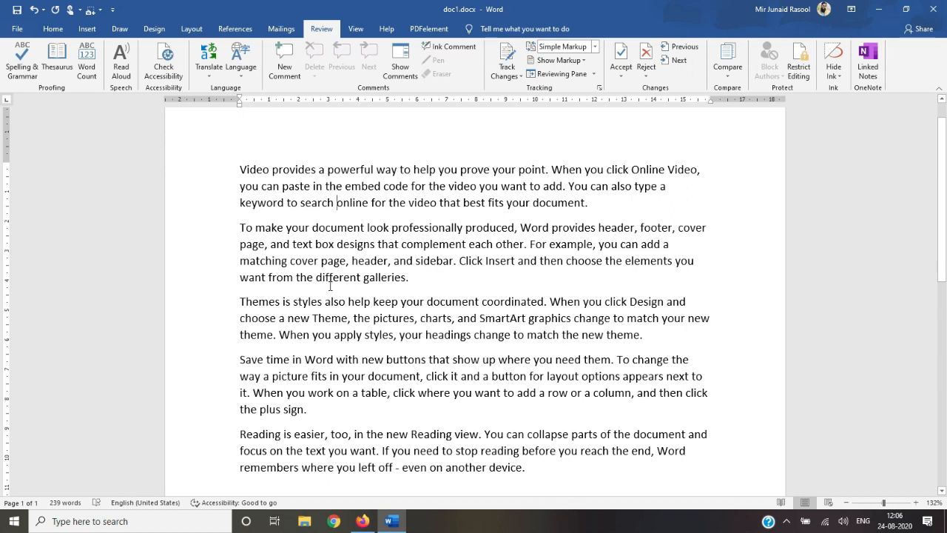
click(22, 67)
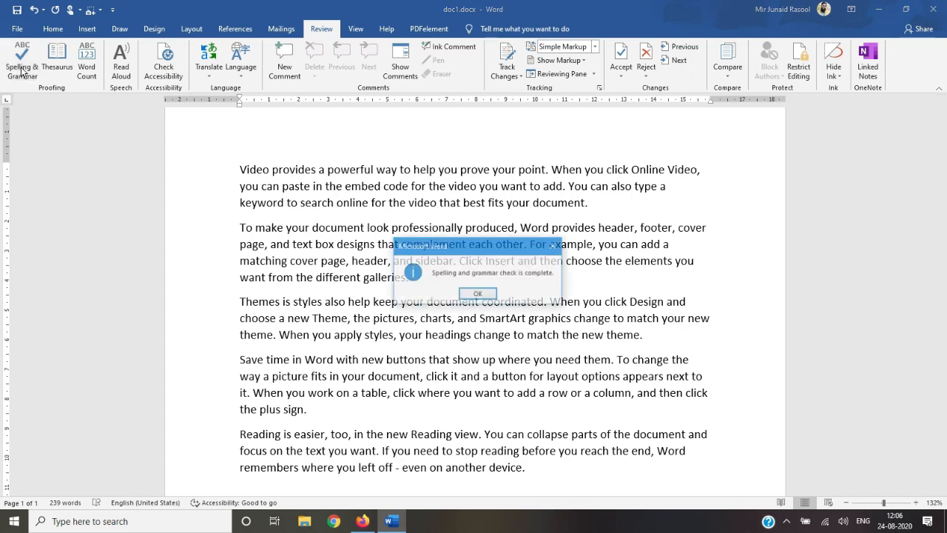
click(478, 294)
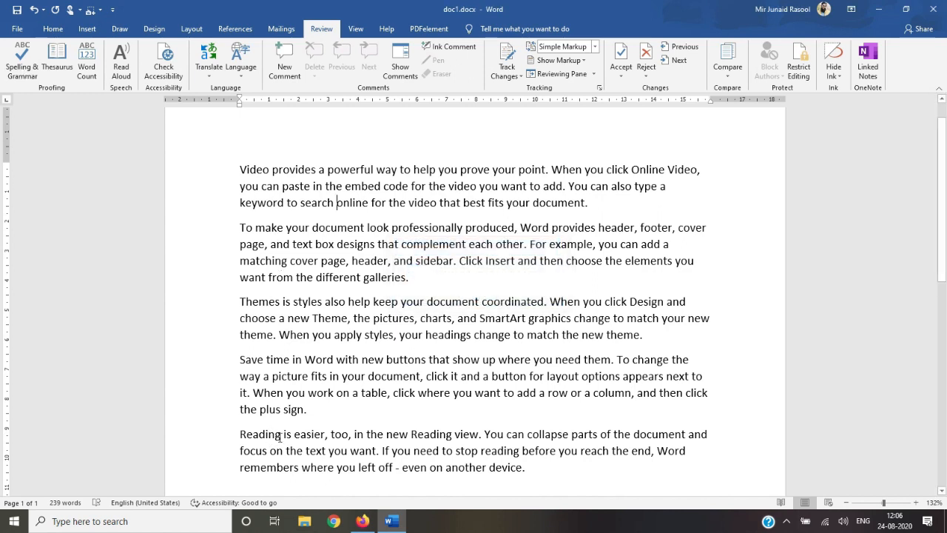
Step: Misspell "Reading" as "Readinger" in the last paragraph and view the spelling suggestions for it
text(er)
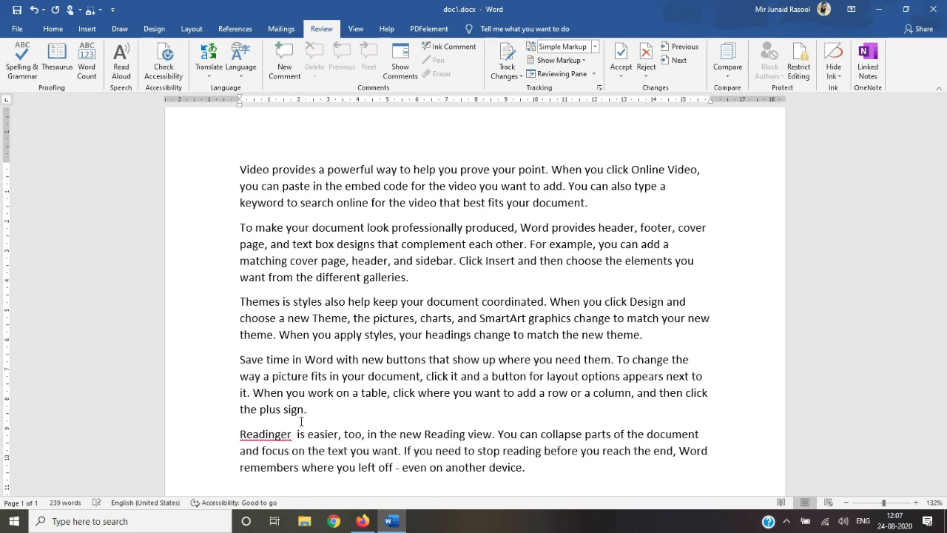
click(22, 72)
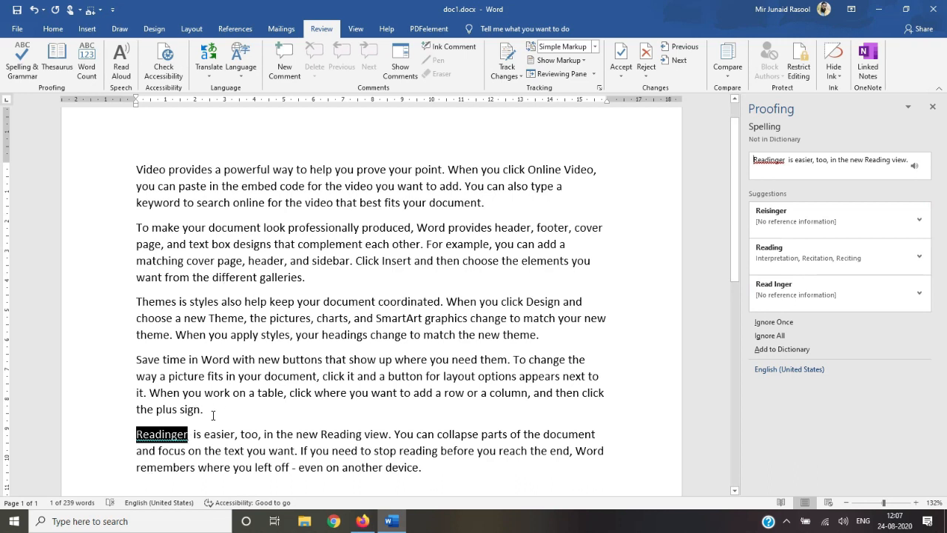
click(932, 106)
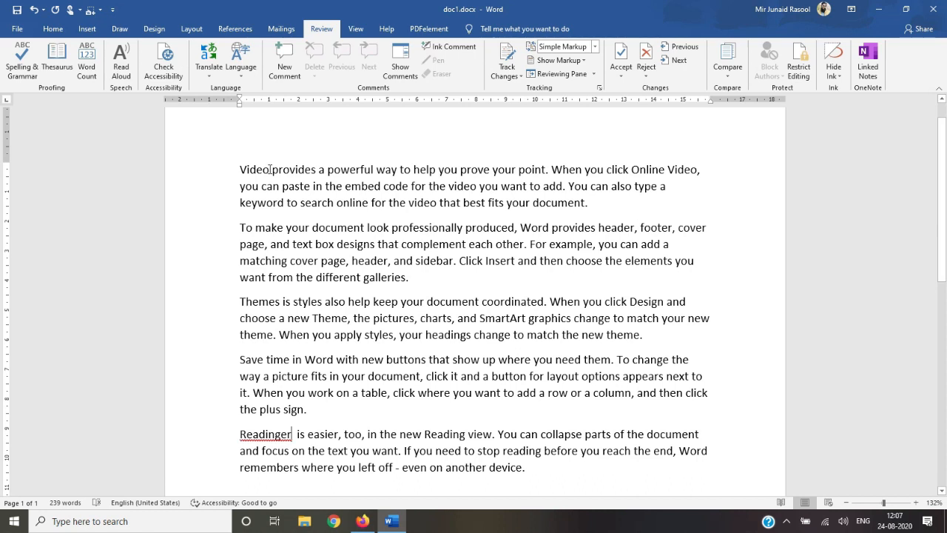
Step: Insert the word "Teacher" on its own line above the first paragraph
drag(269, 169, 242, 170)
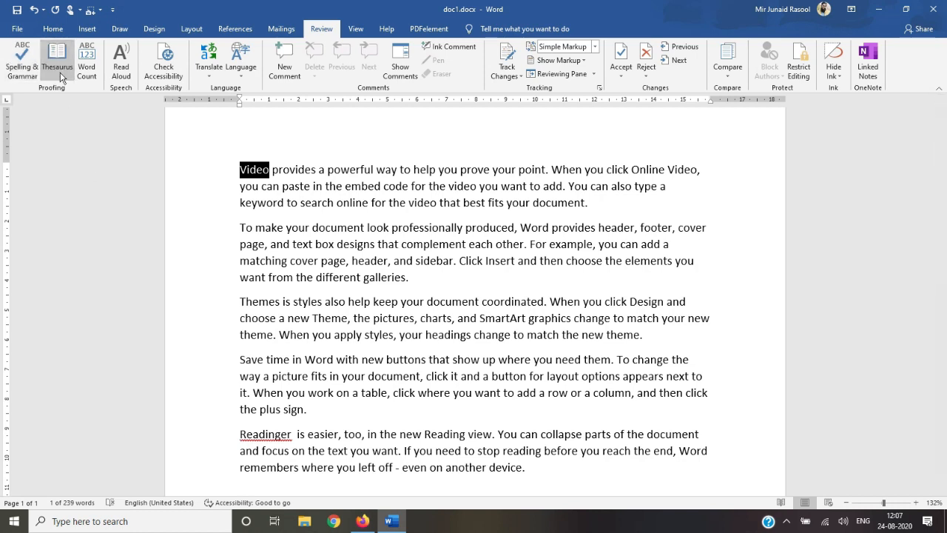
click(203, 172)
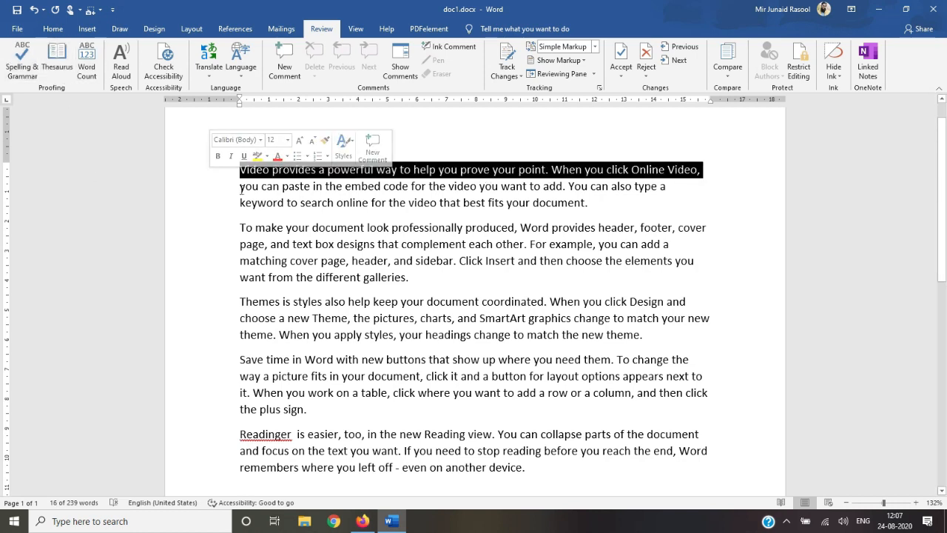
key(Home)
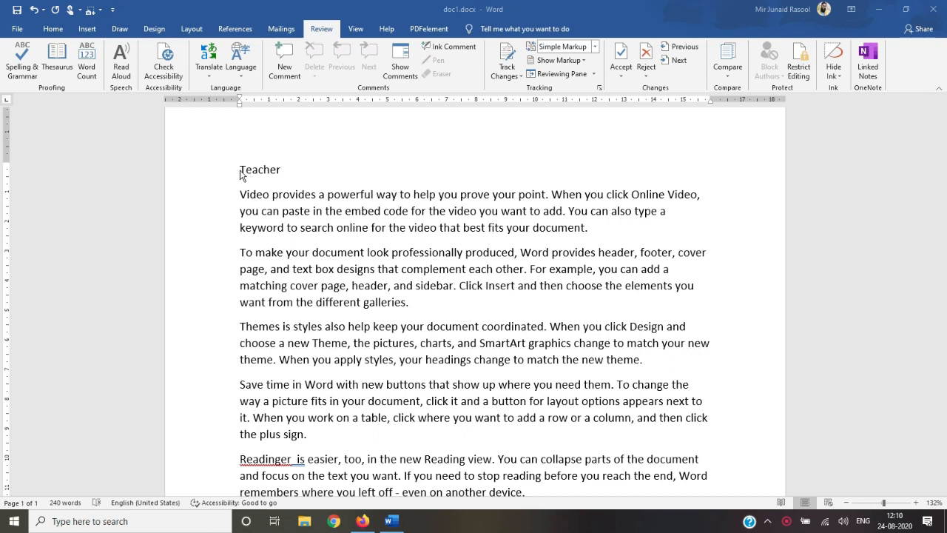
Step: Try to look up the word "Teacher" in the Thesaurus
click(262, 172)
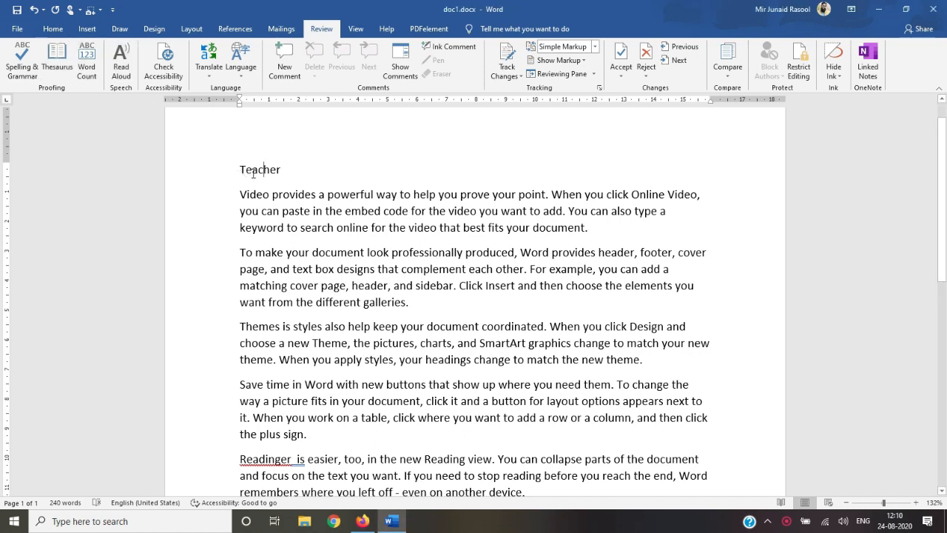
drag(240, 170, 299, 170)
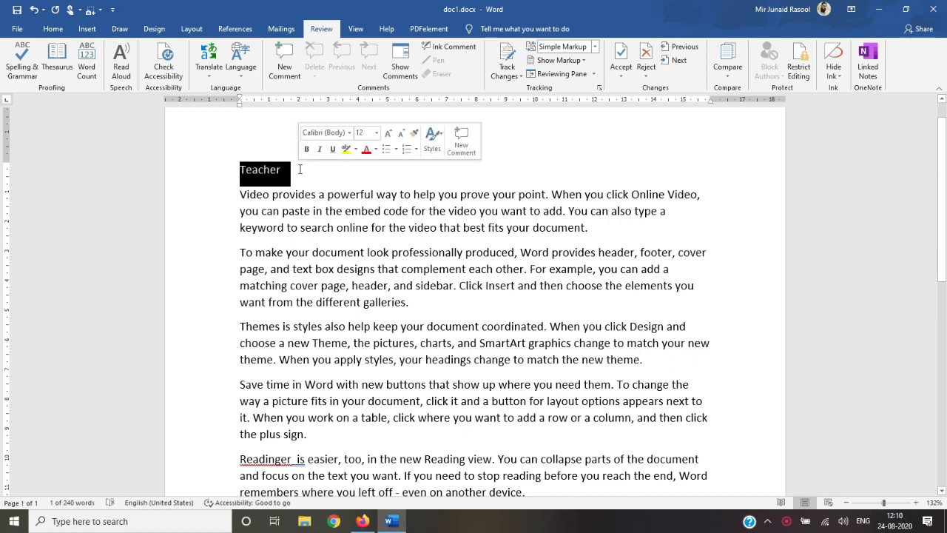
click(59, 63)
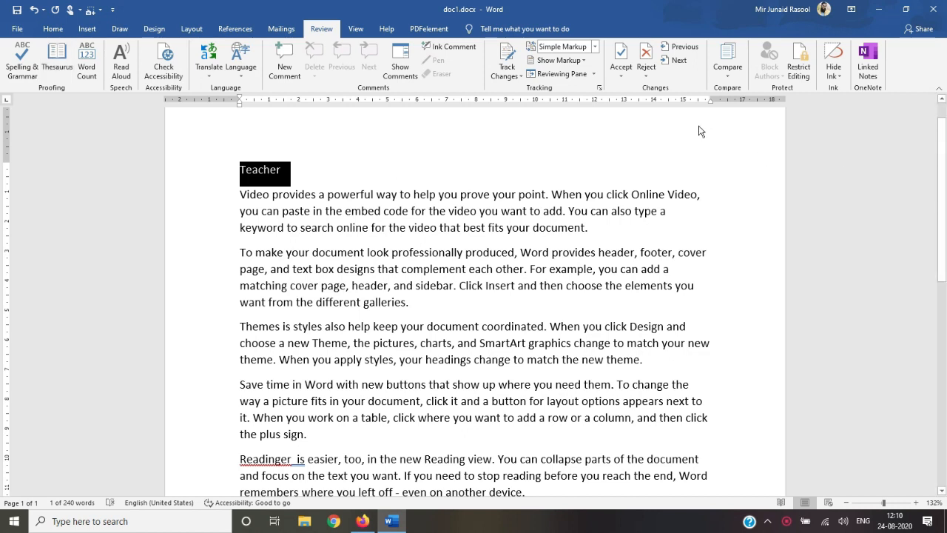
Step: Run the spelling check on the word "Teacher" and the rest of the document without correcting anything
click(22, 56)
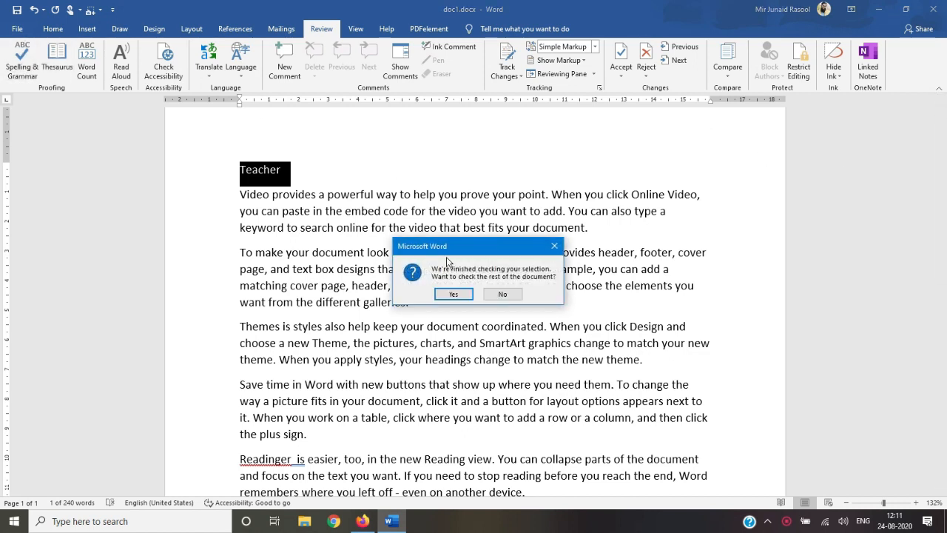
click(458, 296)
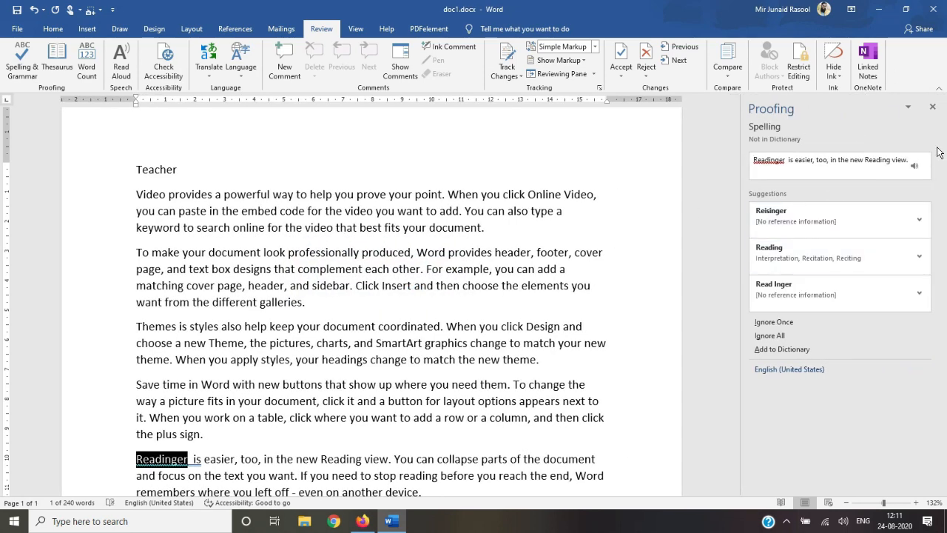
click(932, 108)
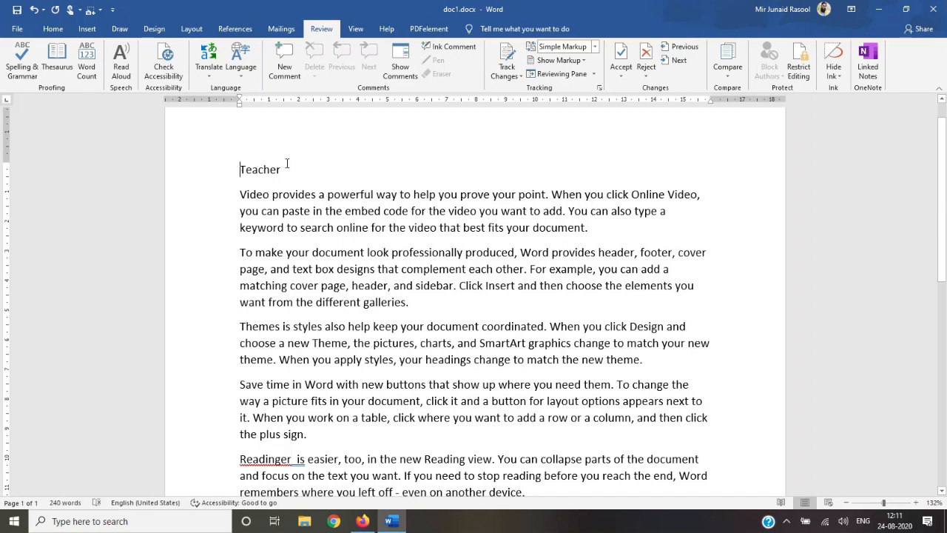
Step: View the suggested synonyms for the word "Teacher" and try to open the Thesaurus from them
drag(239, 173, 288, 174)
right_click(257, 173)
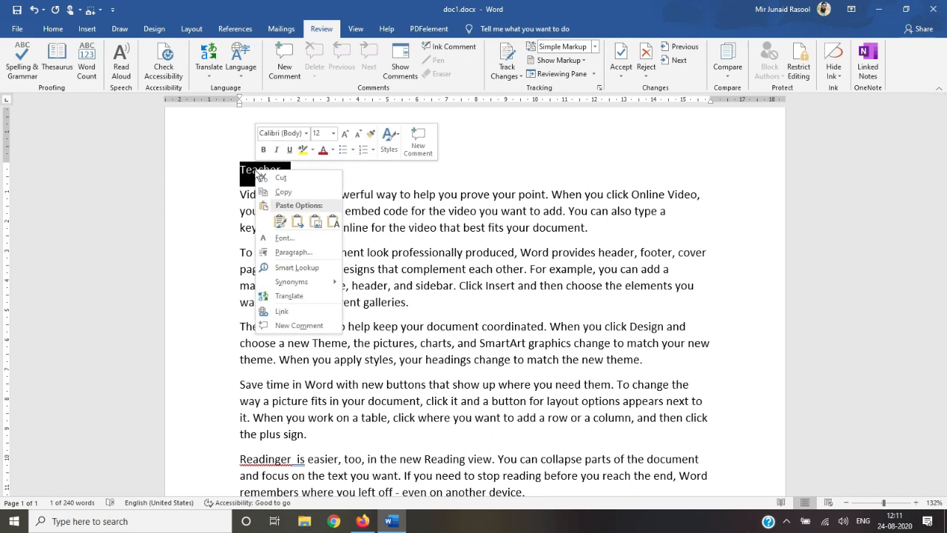
mouse_move(307, 283)
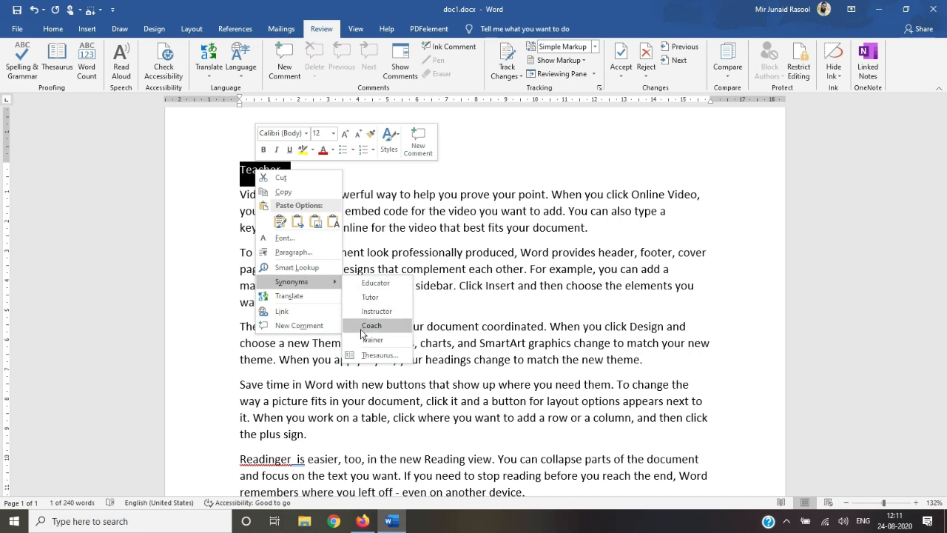
click(363, 358)
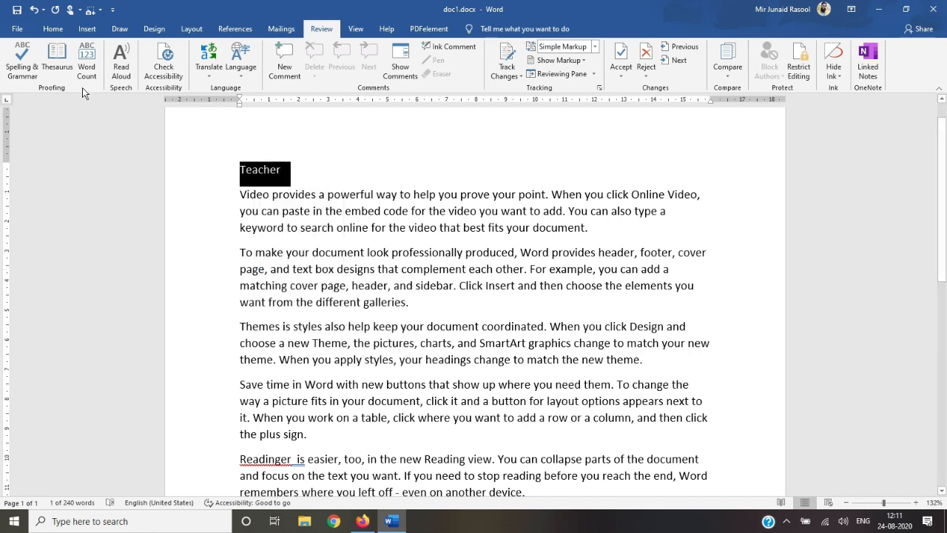
right_click(253, 170)
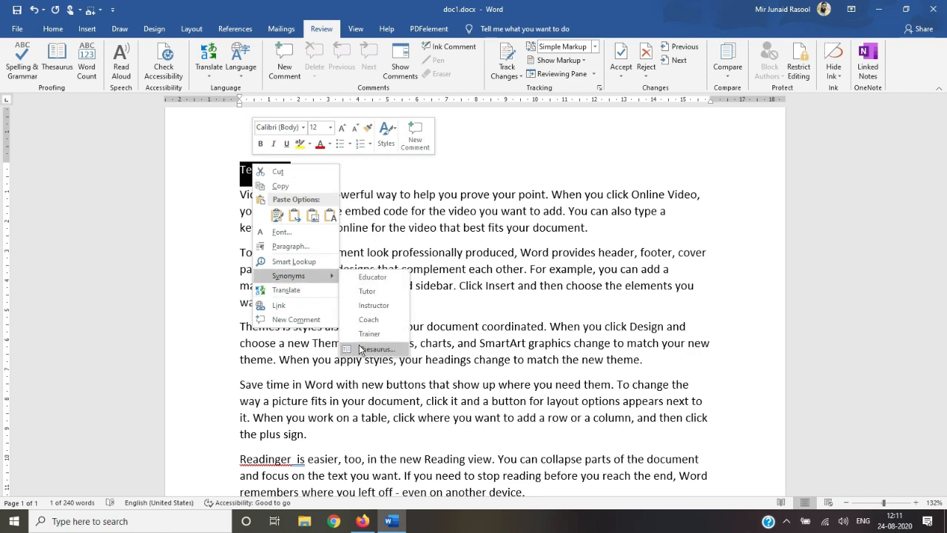
click(370, 348)
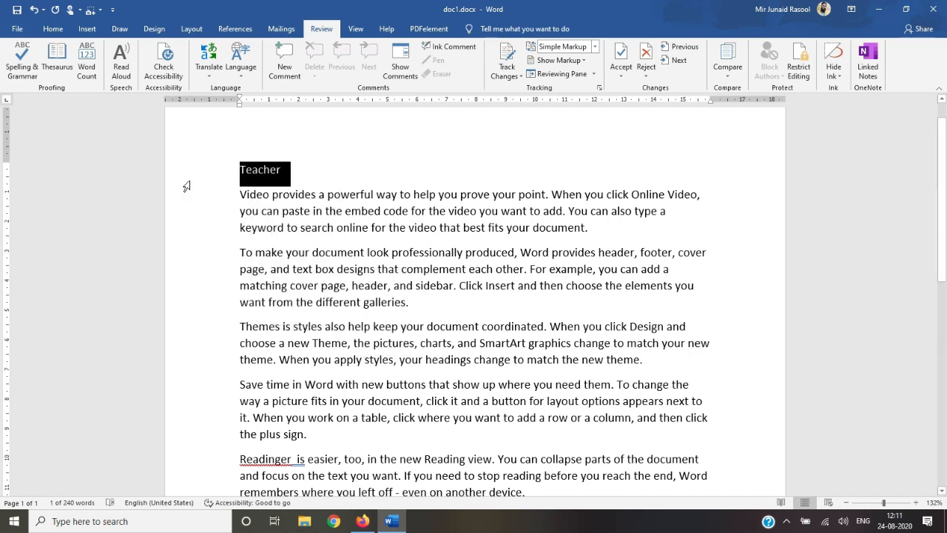
right_click(259, 173)
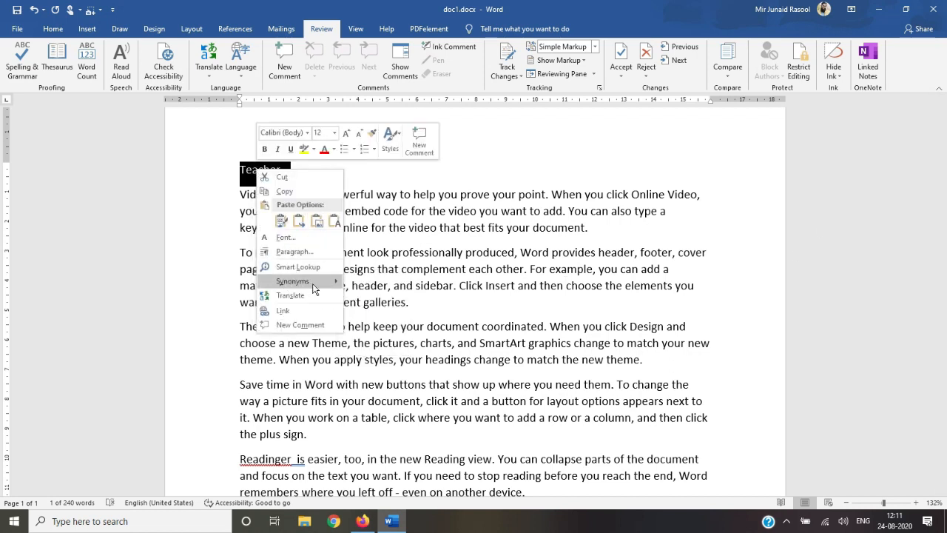
mouse_move(313, 286)
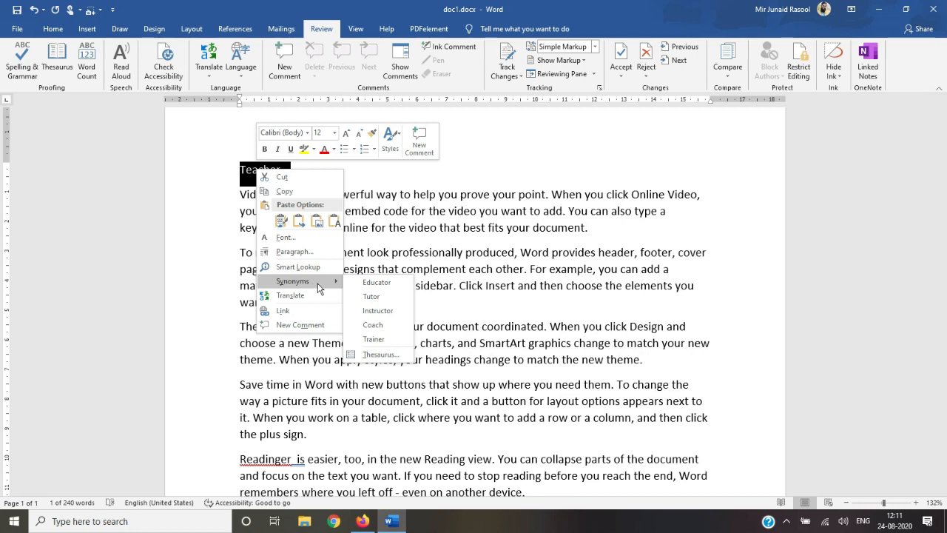
click(427, 235)
Step: Delete the "Teacher" line above the first paragraph
click(249, 195)
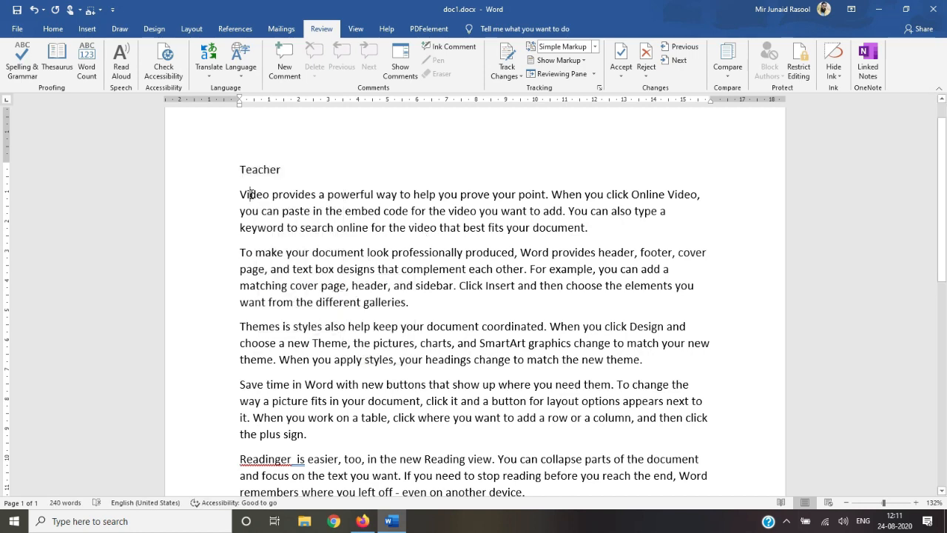
click(195, 169)
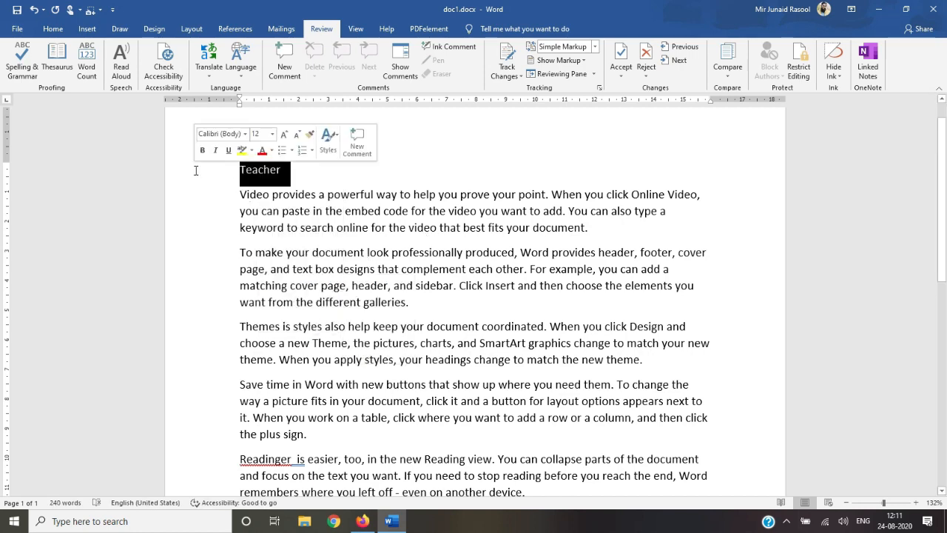
key(Delete)
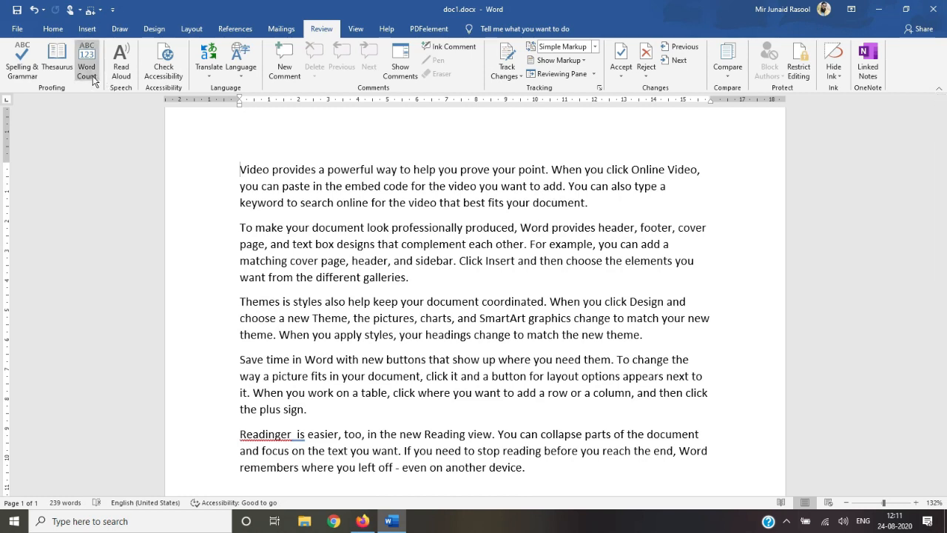
Step: View the document's info properties, including its word total, and return to the text
click(15, 30)
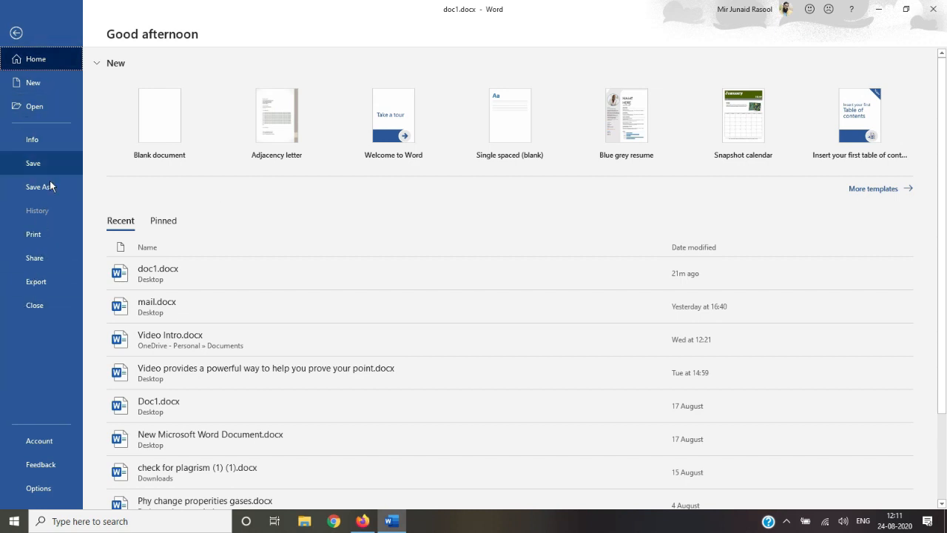
click(39, 138)
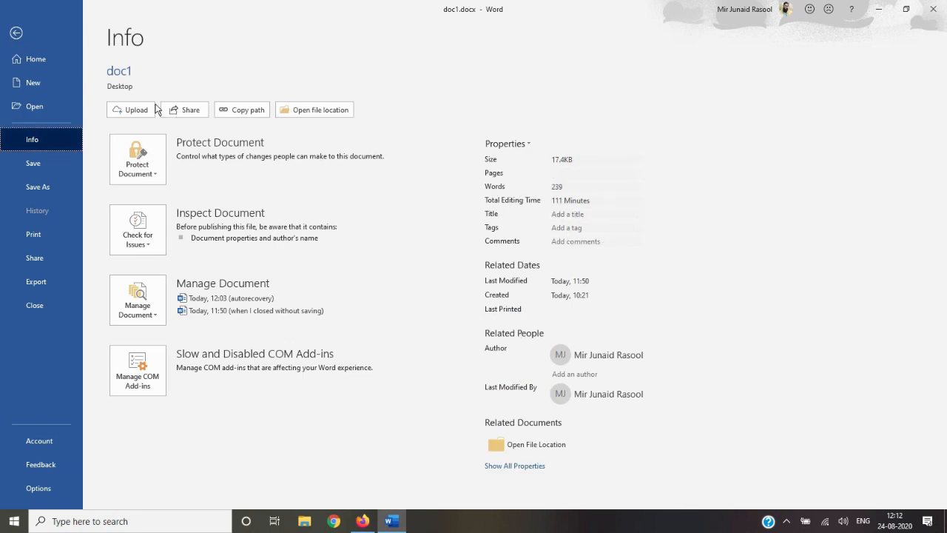
click(15, 33)
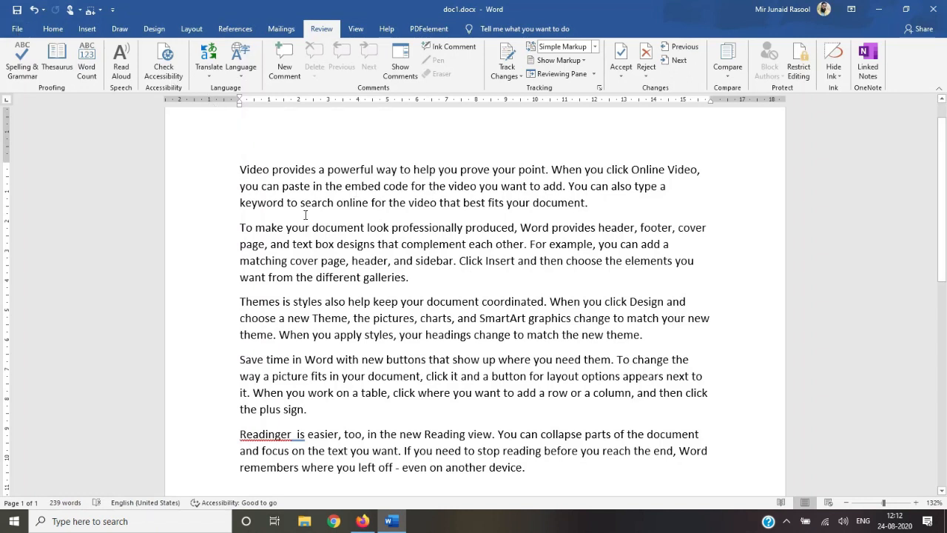
Step: Check the word count statistics for only the first line of the opening paragraph
click(230, 169)
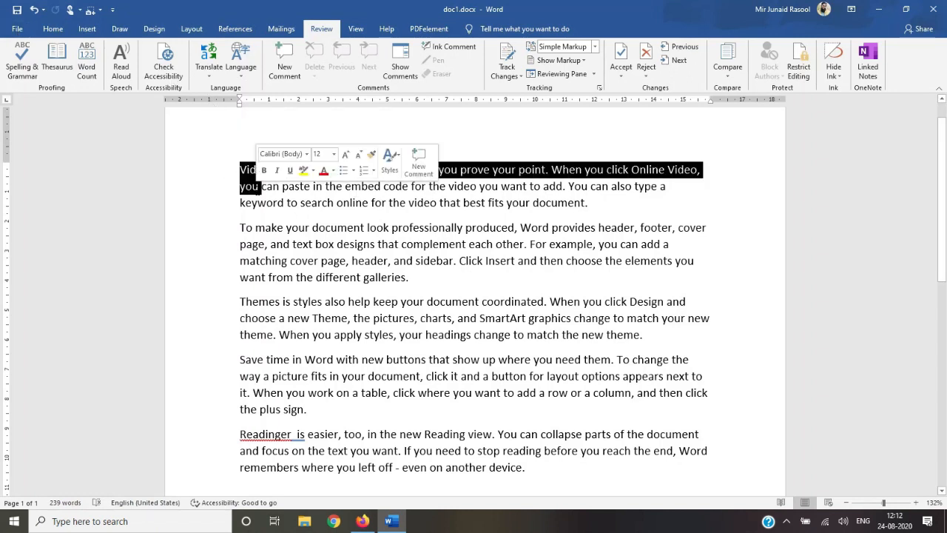
click(85, 71)
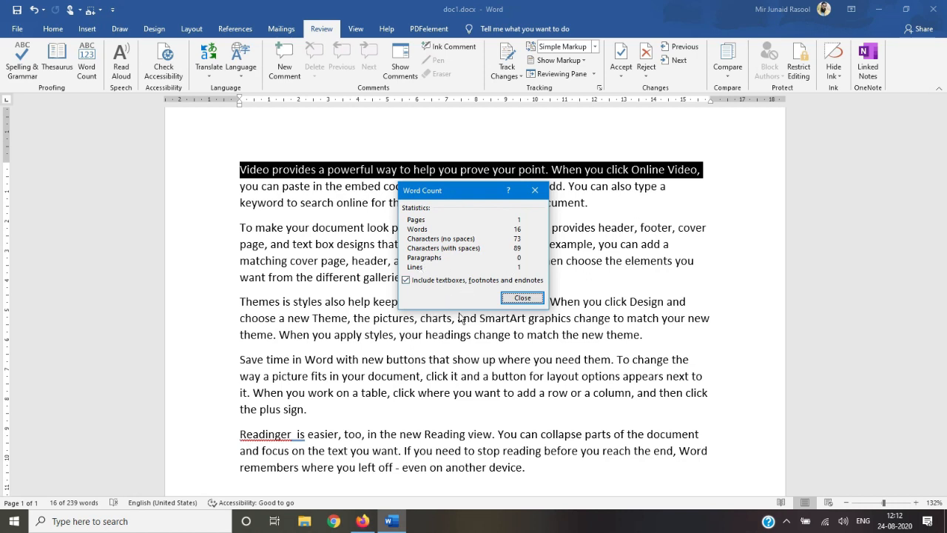
click(511, 300)
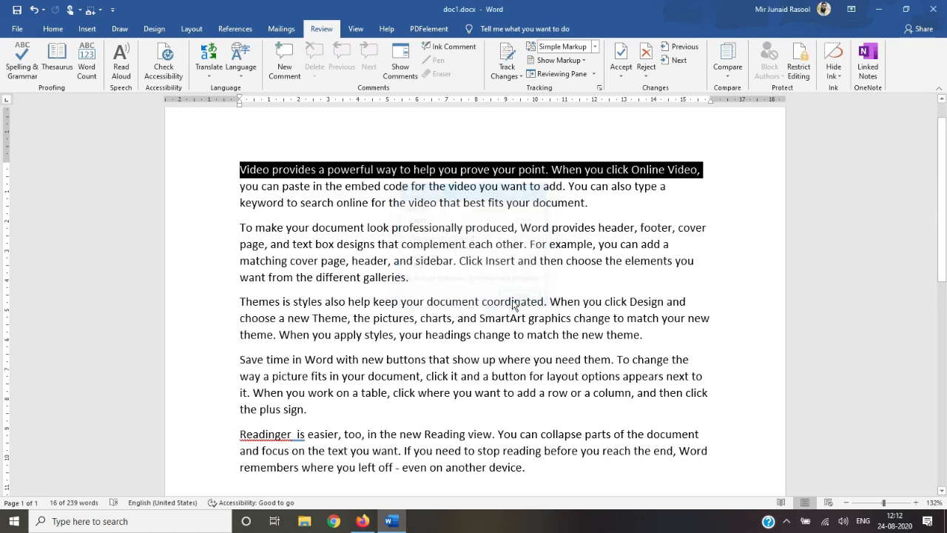
Step: Insert the word "Thesaurus" before "Video" in the first paragraph and remove the stray "T" line above it
click(270, 223)
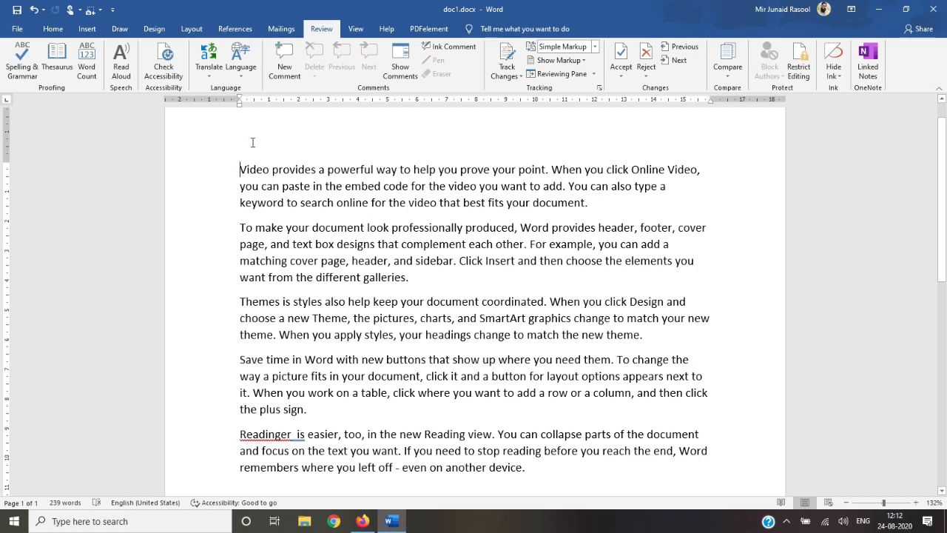
key(Return)
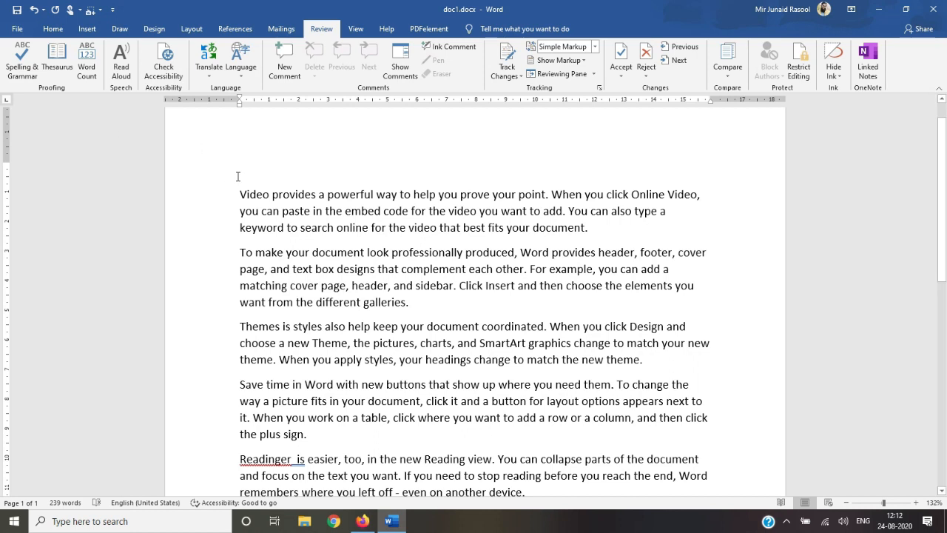
click(237, 176)
text(T)
click(239, 195)
text(T)
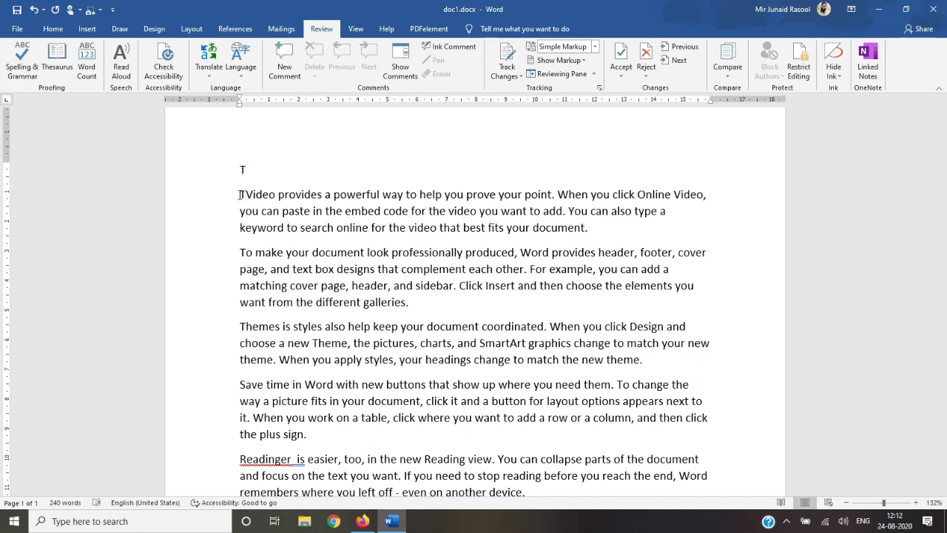
text(he)
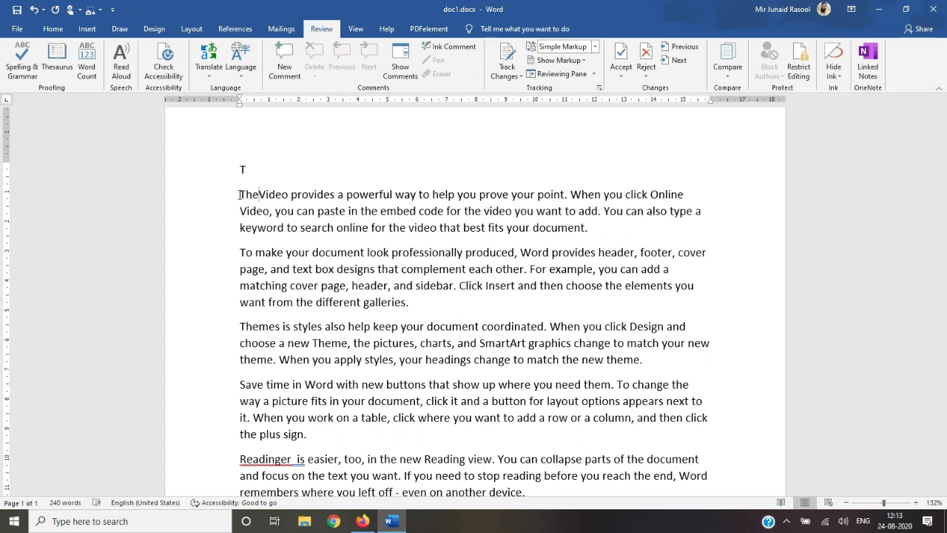
text(sa)
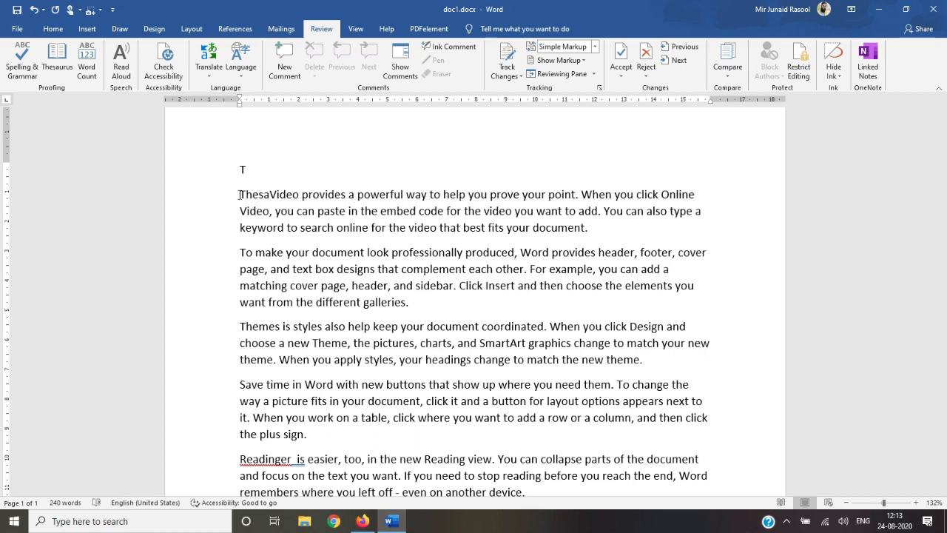
text(urus)
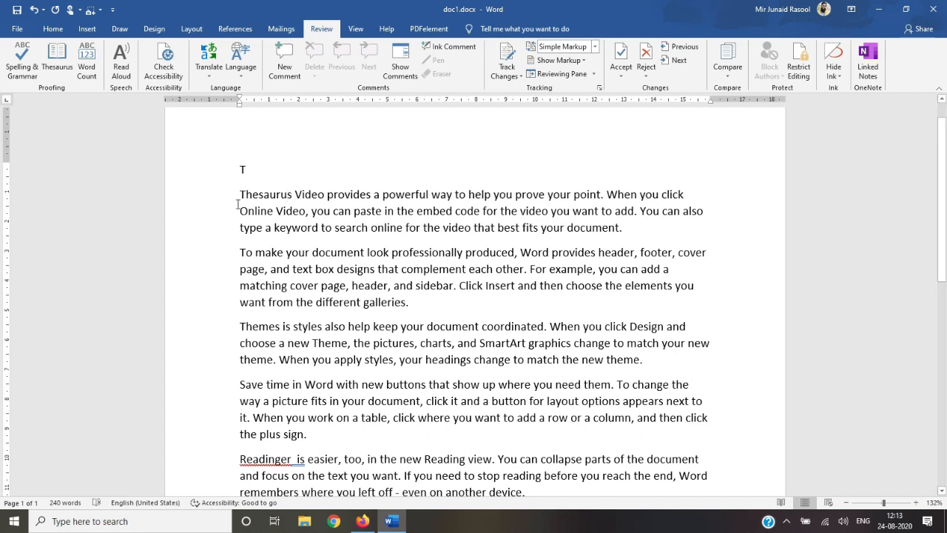
drag(253, 171, 237, 169)
key(BackSpace)
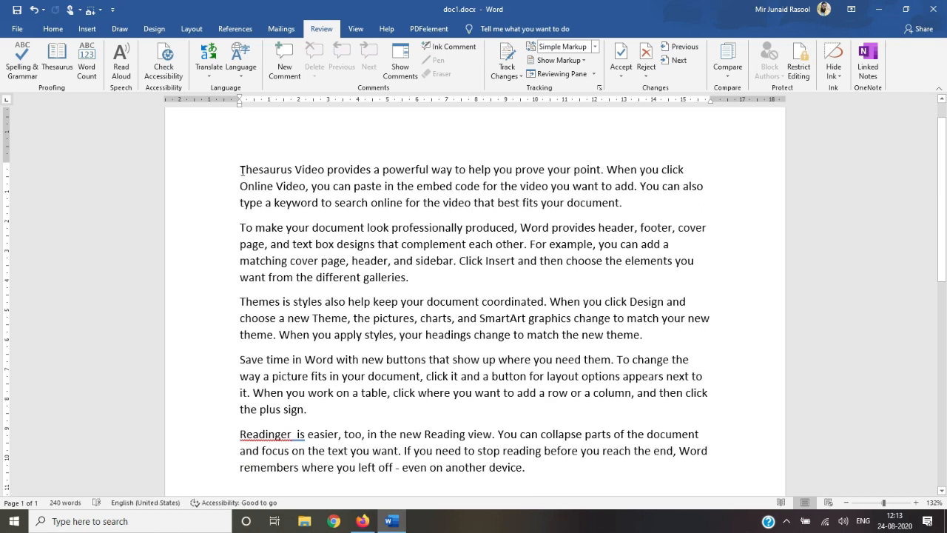
Step: Have the document read aloud, try pausing and skipping ahead through the paragraphs, and end the reading
click(121, 71)
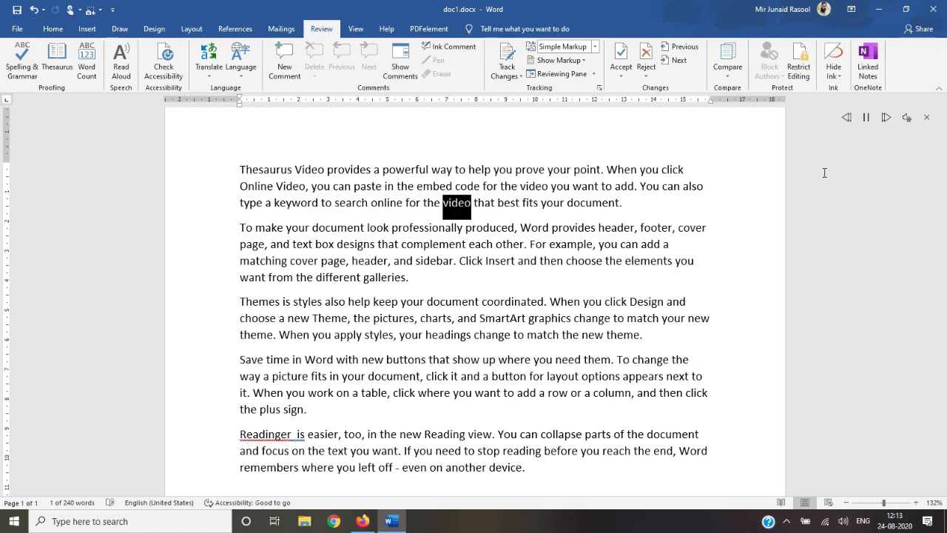
click(869, 124)
click(885, 119)
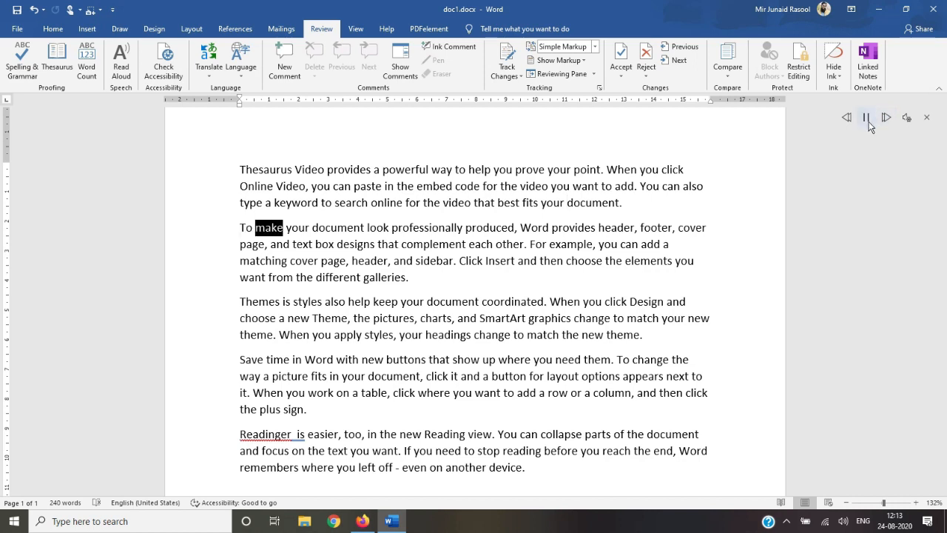
click(905, 118)
click(886, 118)
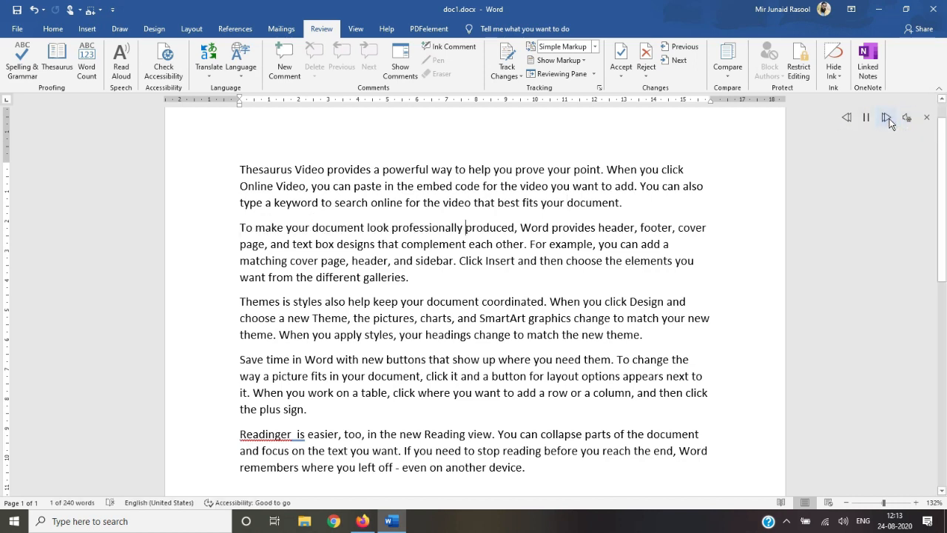
click(885, 120)
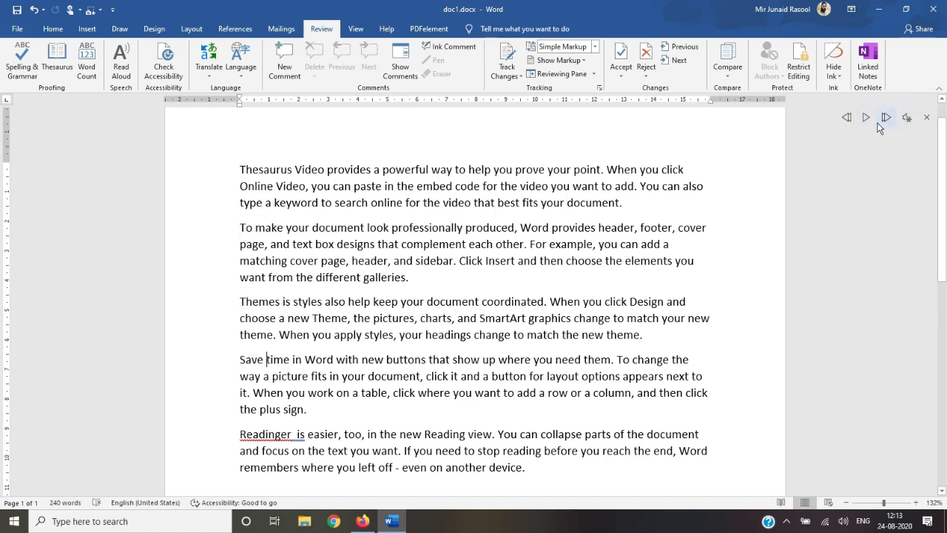
click(924, 120)
Step: Restart Read Aloud from the beginning of the document, listen, and stop it
key(ctrl+Home)
click(122, 70)
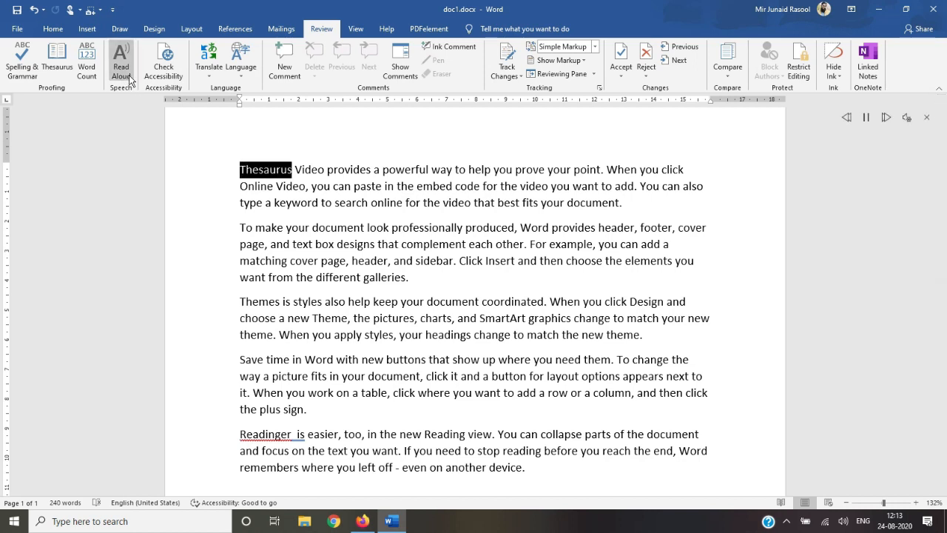
click(926, 118)
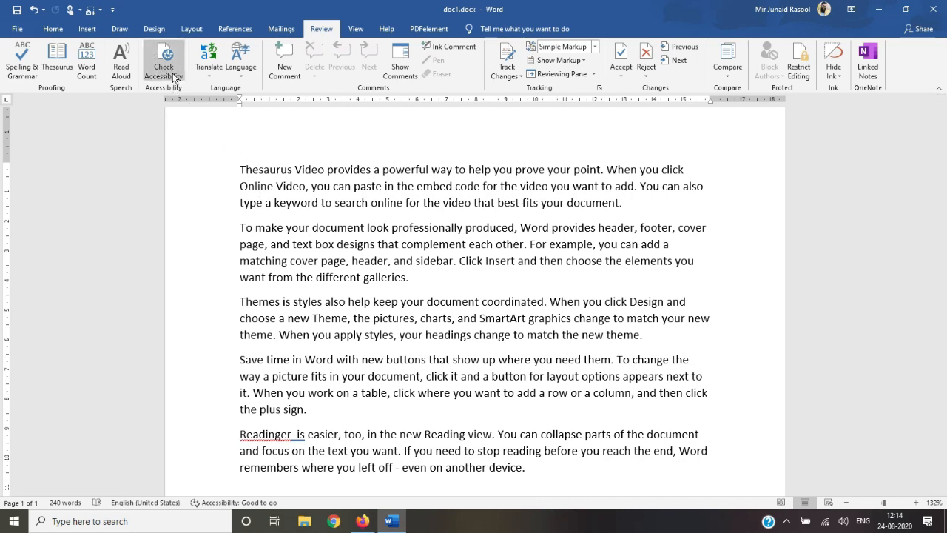
Step: Run the accessibility check on the document, review the inspection results, and close them
click(253, 169)
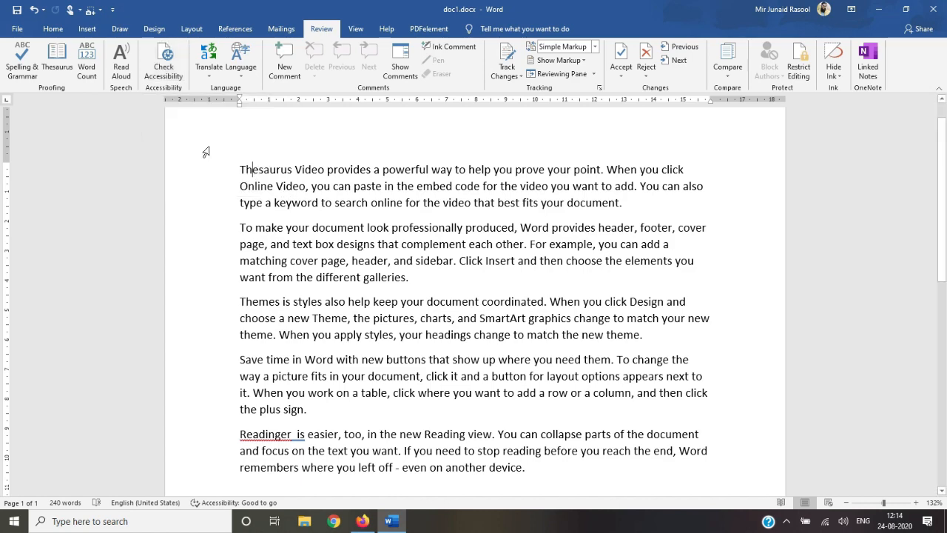
click(164, 74)
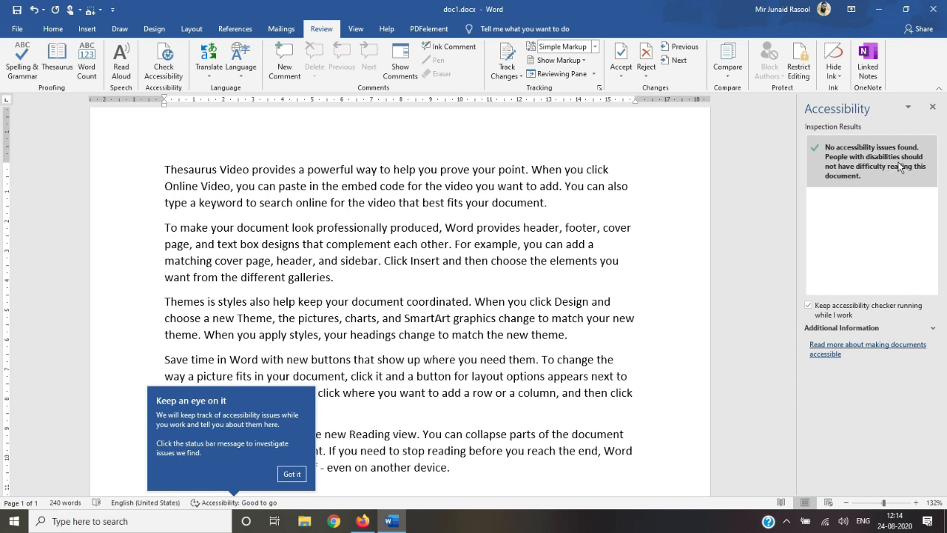
click(932, 109)
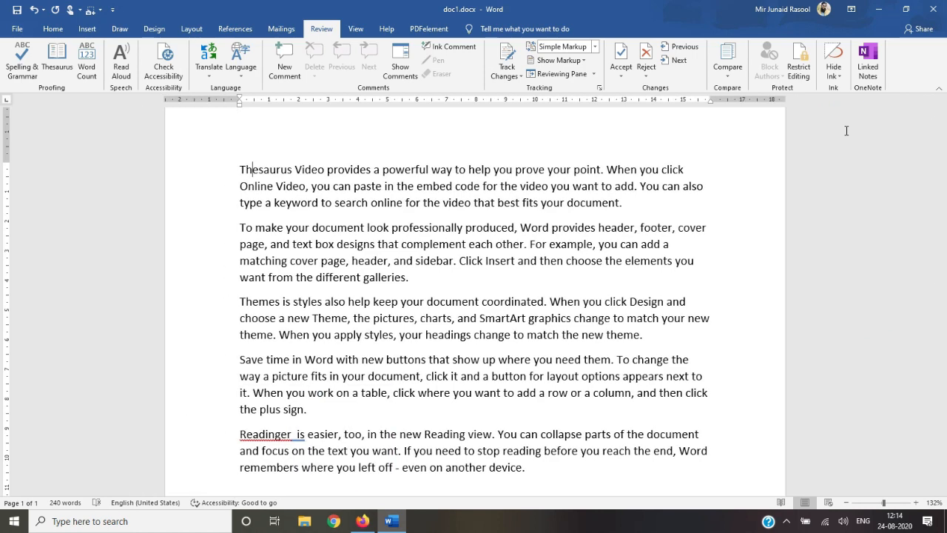
Step: On a new line below the last paragraph, draw an oval about 4.32 cm high and 3.56 cm wide
scroll(740, 302, down, 5)
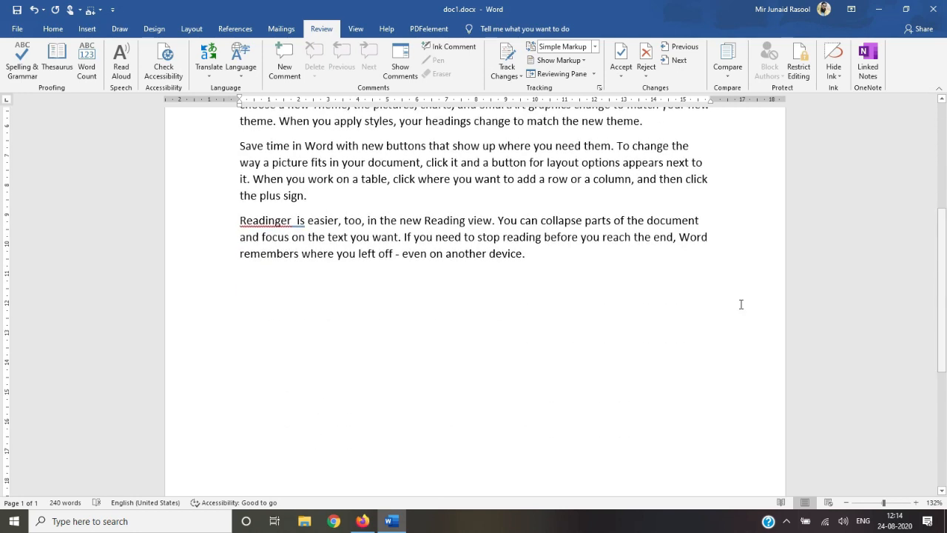
click(541, 253)
key(Return)
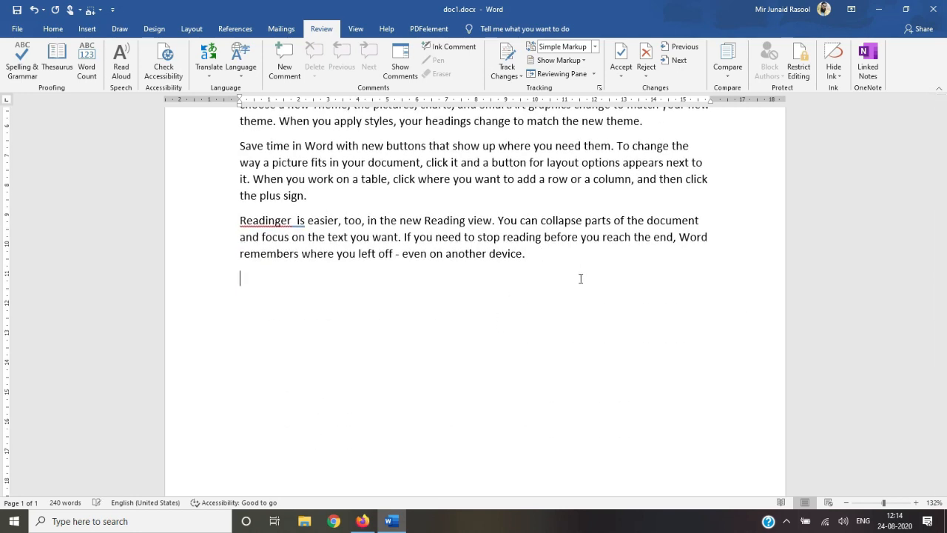
click(86, 30)
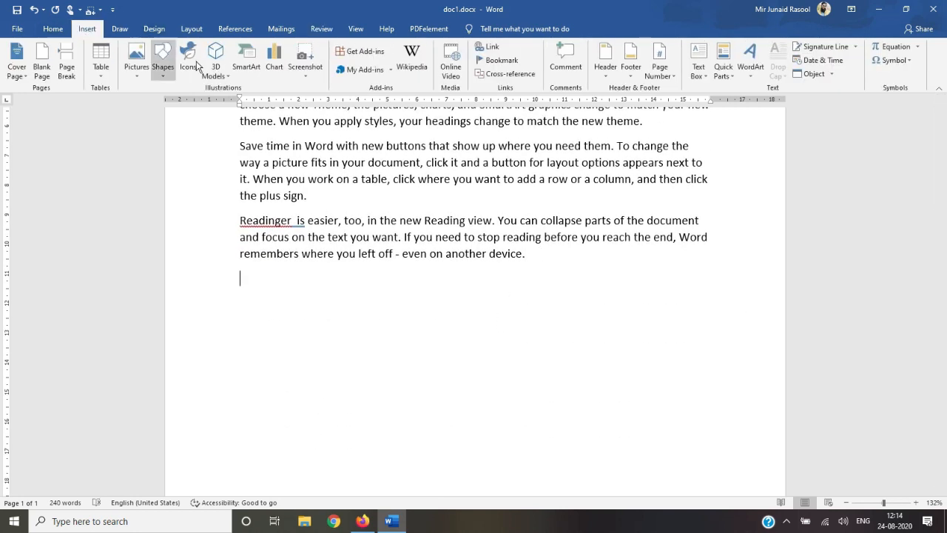
click(137, 74)
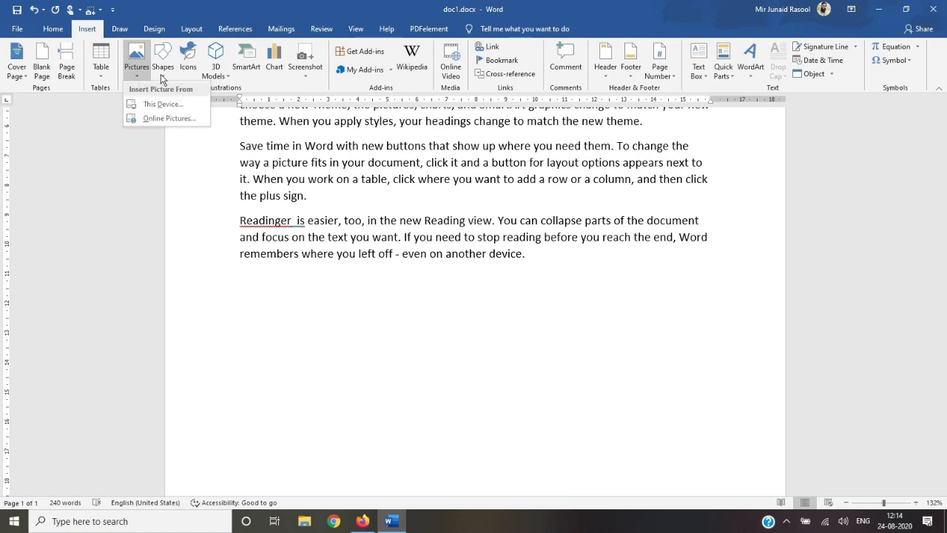
click(163, 74)
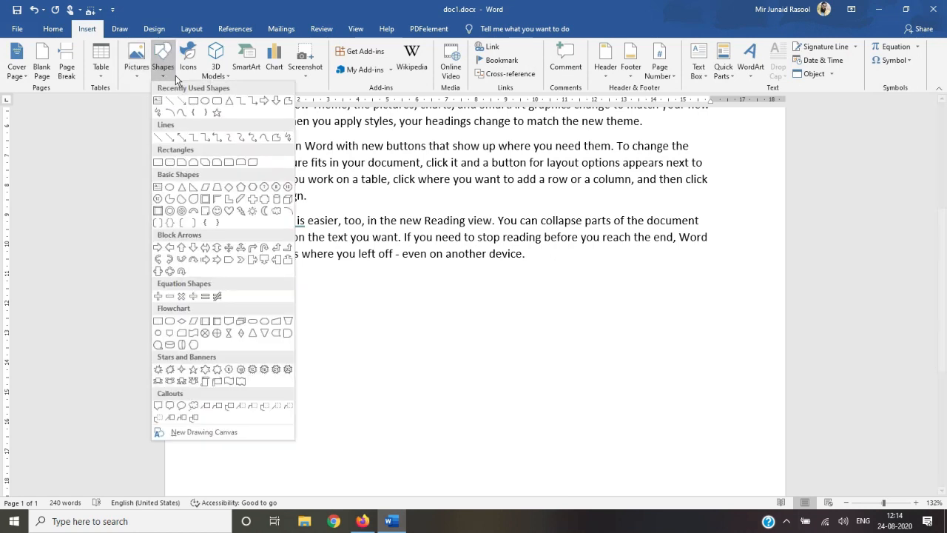
click(207, 104)
drag(265, 281, 370, 409)
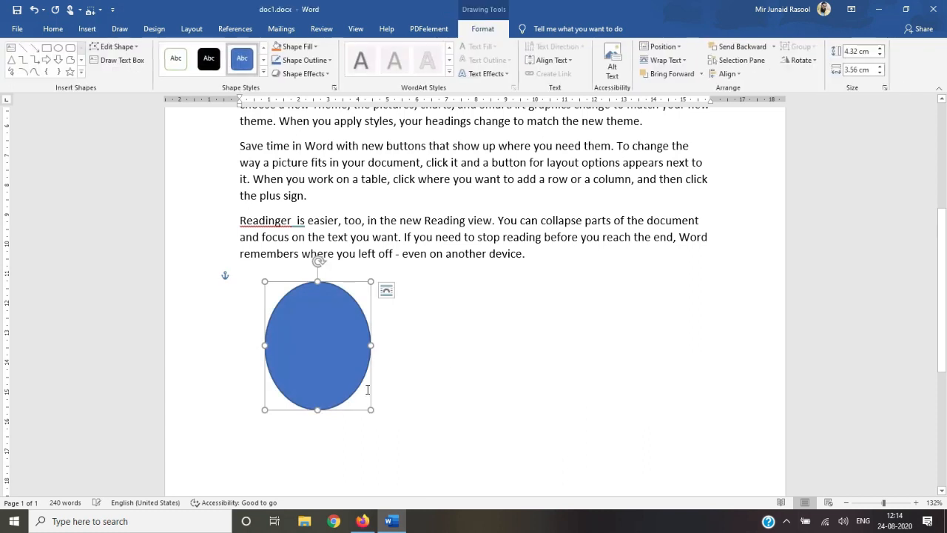
click(450, 370)
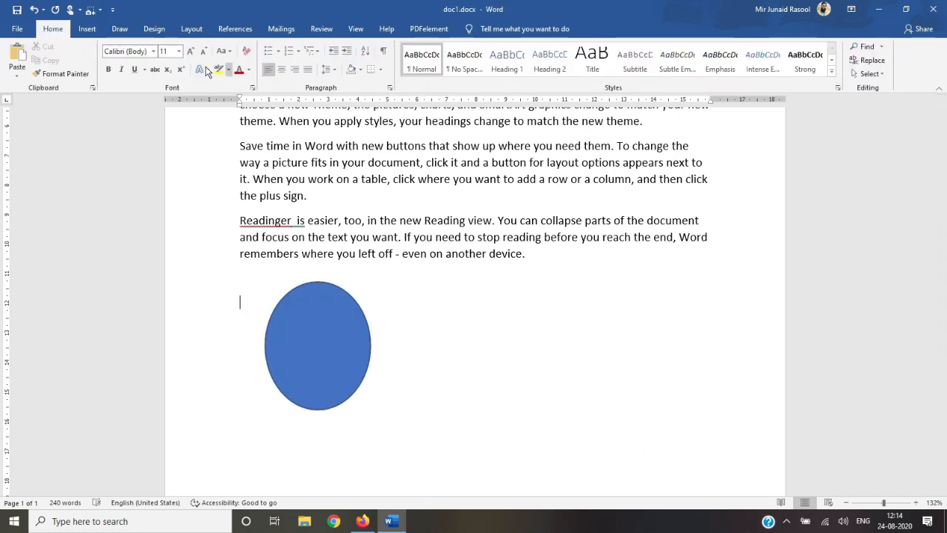
Step: Draw a rectangle with a single rounded corner over the middle of the fourth and fifth paragraphs
click(88, 29)
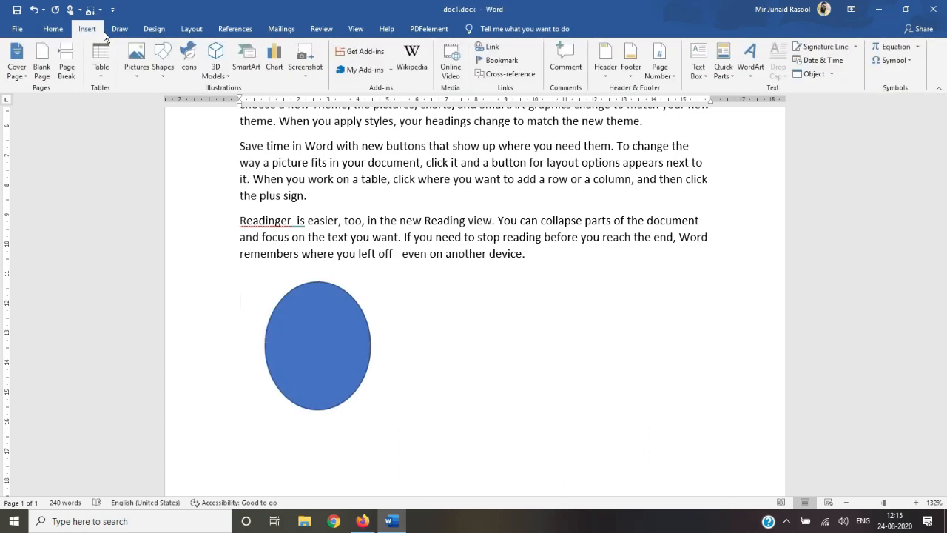
click(164, 71)
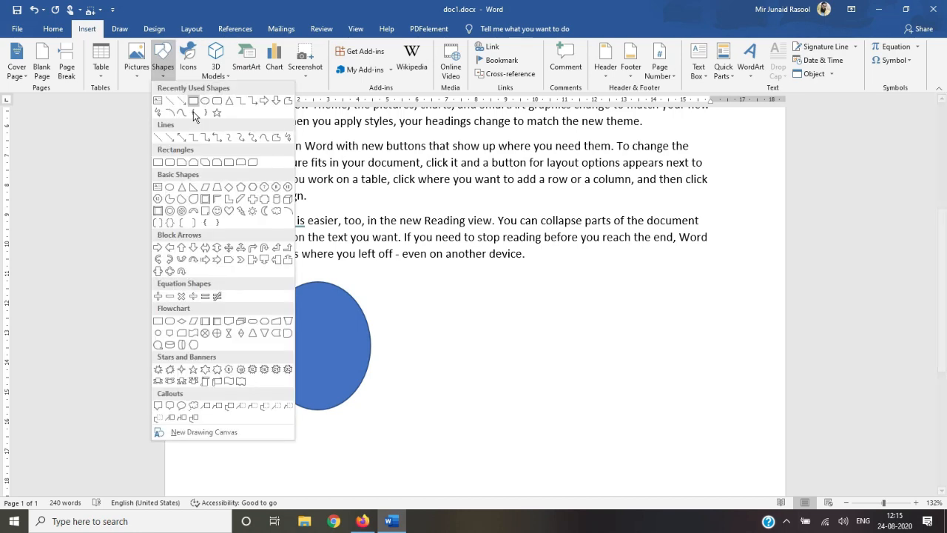
click(235, 159)
drag(326, 130, 527, 229)
click(860, 367)
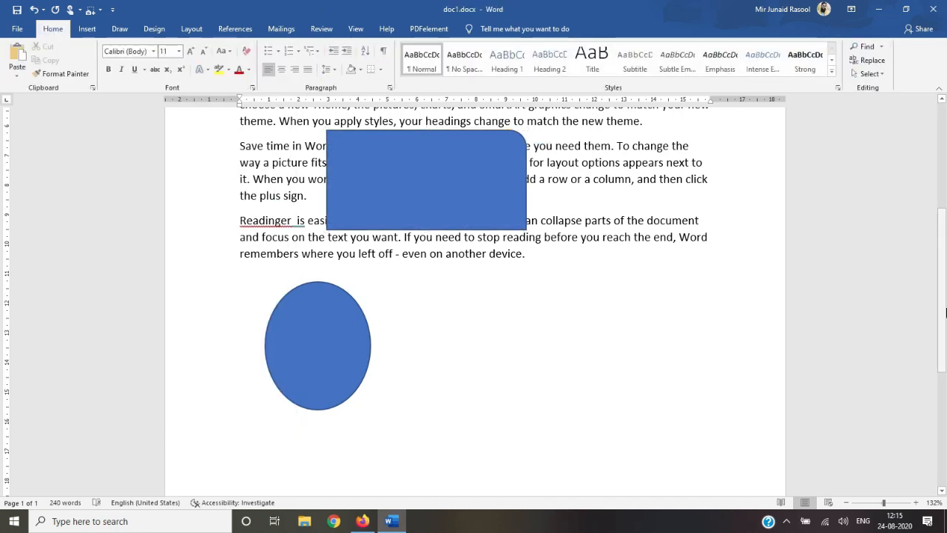
Step: Run the accessibility check and review the objects listed under missing alternative text and under image or object not inline
drag(942, 313, 942, 201)
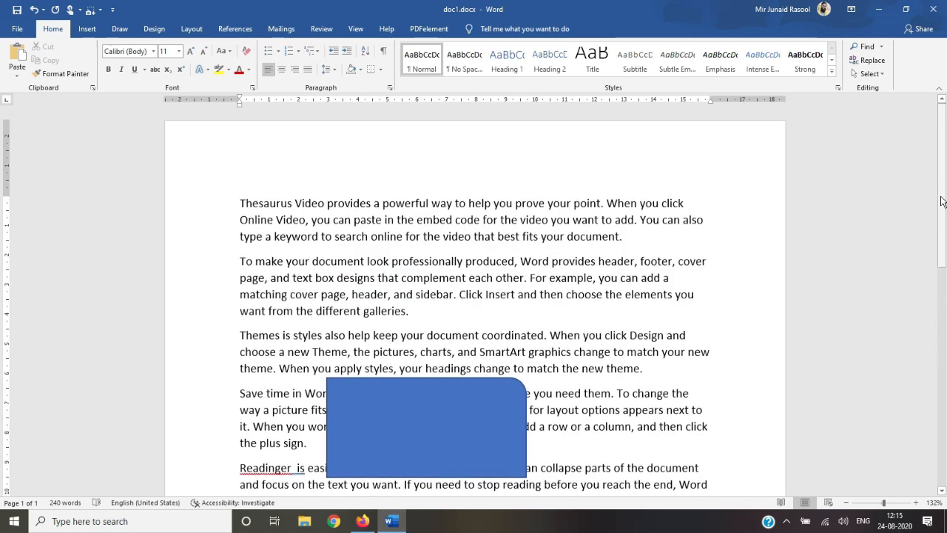
click(321, 29)
click(167, 71)
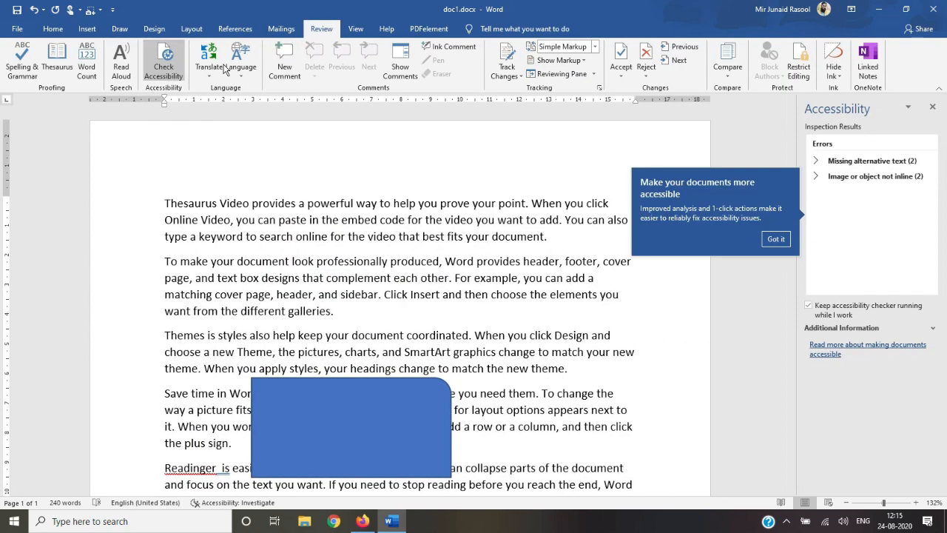
click(816, 161)
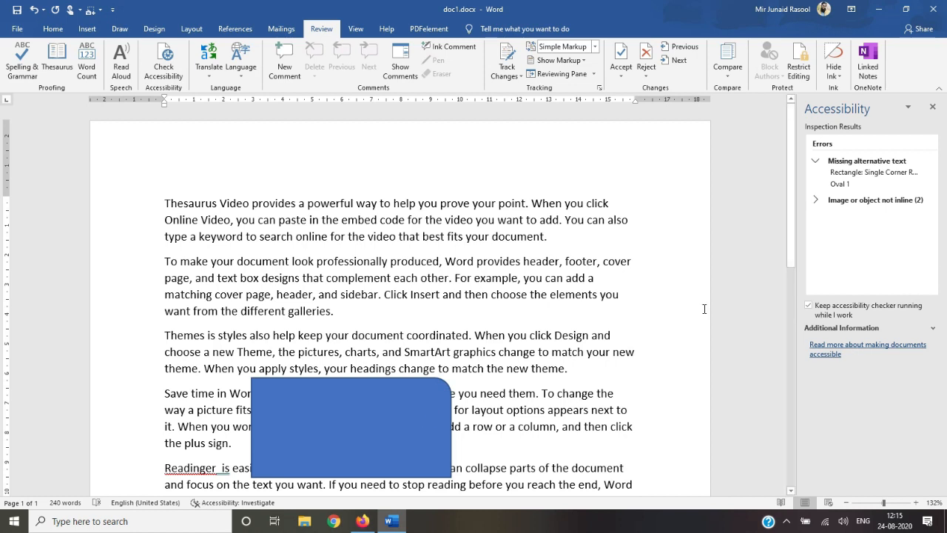
click(816, 203)
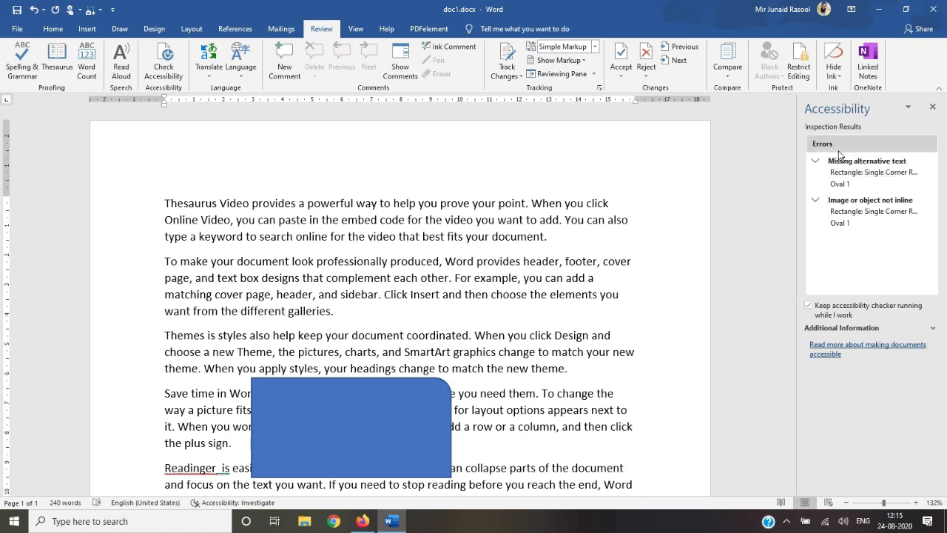
click(816, 161)
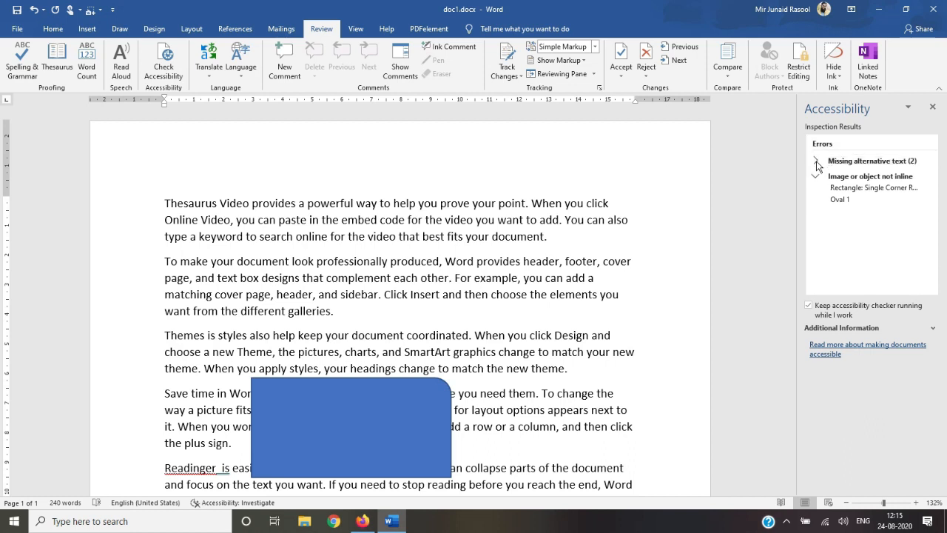
click(816, 176)
click(809, 307)
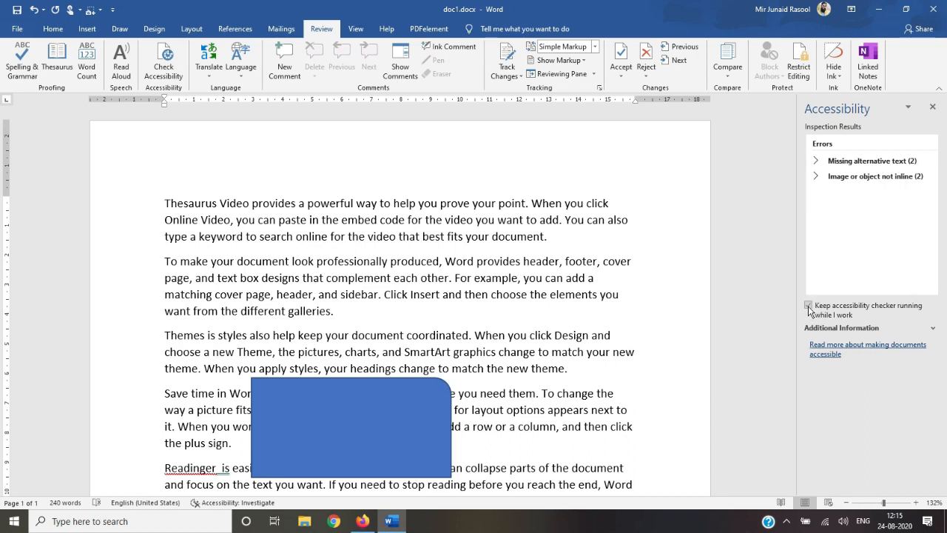
click(809, 306)
click(907, 108)
click(907, 108)
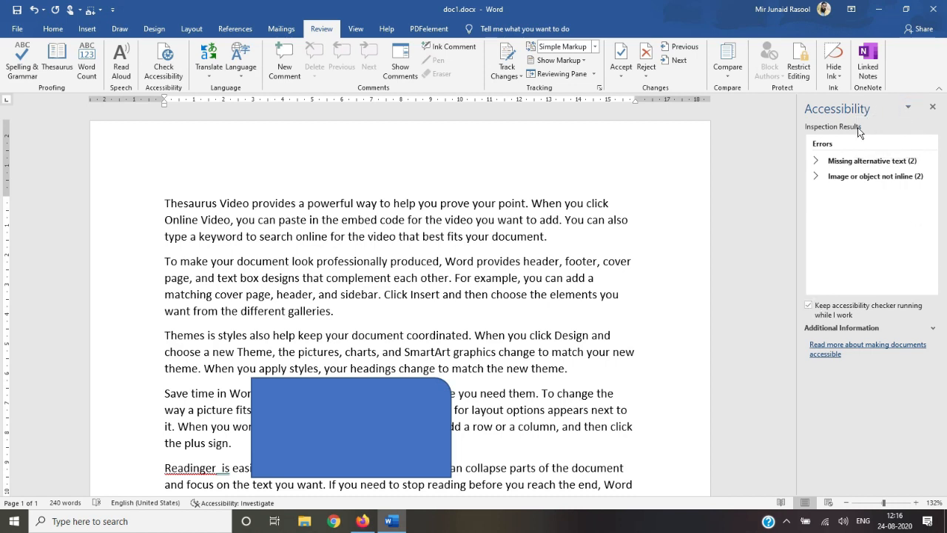
Step: Resolve the rectangle's missing alternative text error by marking the shape as decorative
click(813, 160)
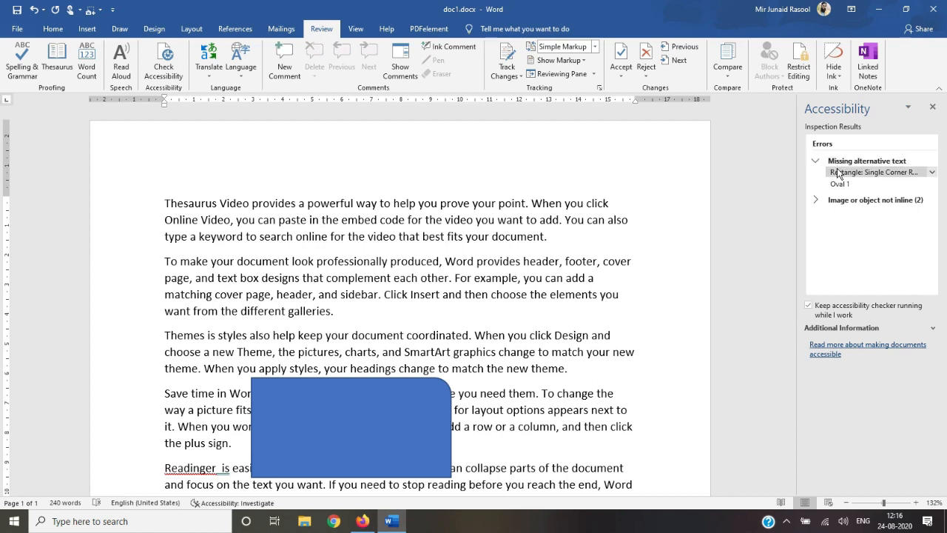
click(877, 172)
click(930, 171)
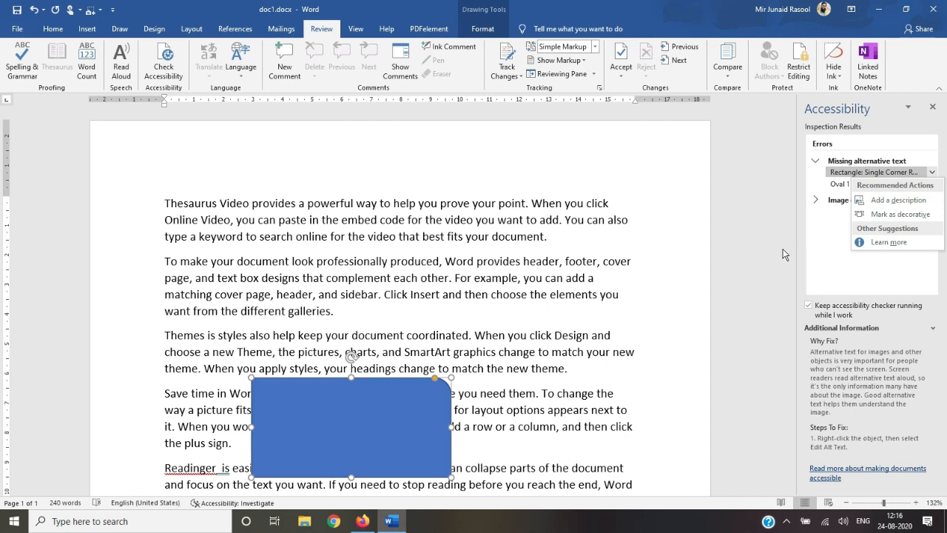
click(878, 214)
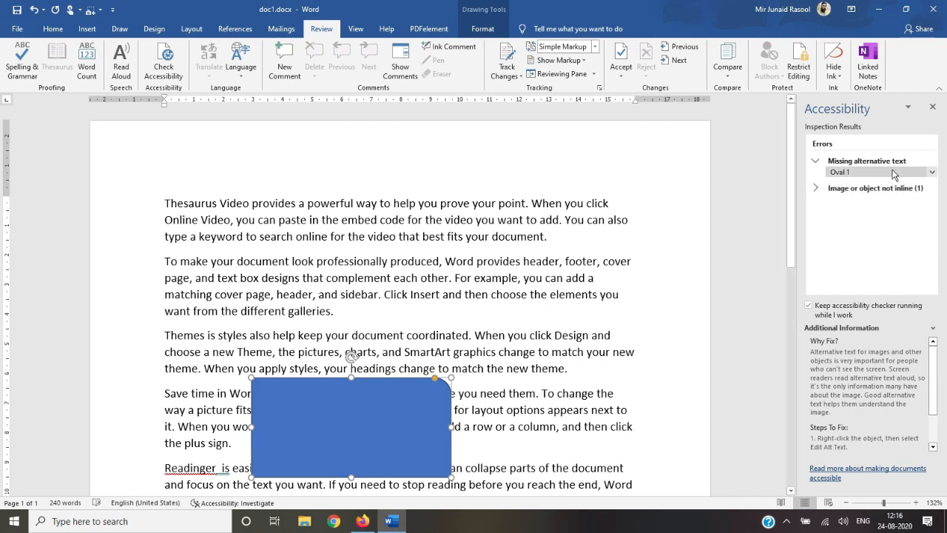
Step: Mark the oval listed under missing alternative text as decorative
click(818, 164)
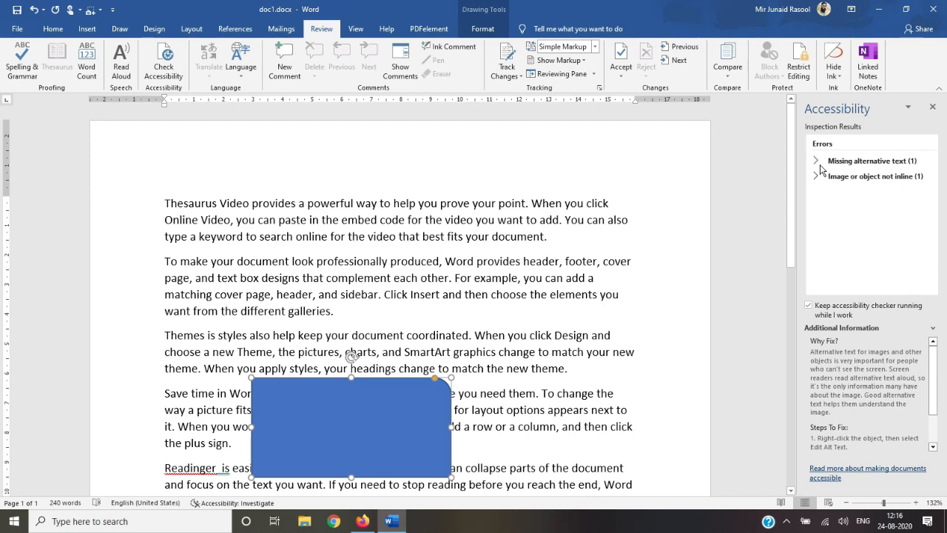
click(819, 166)
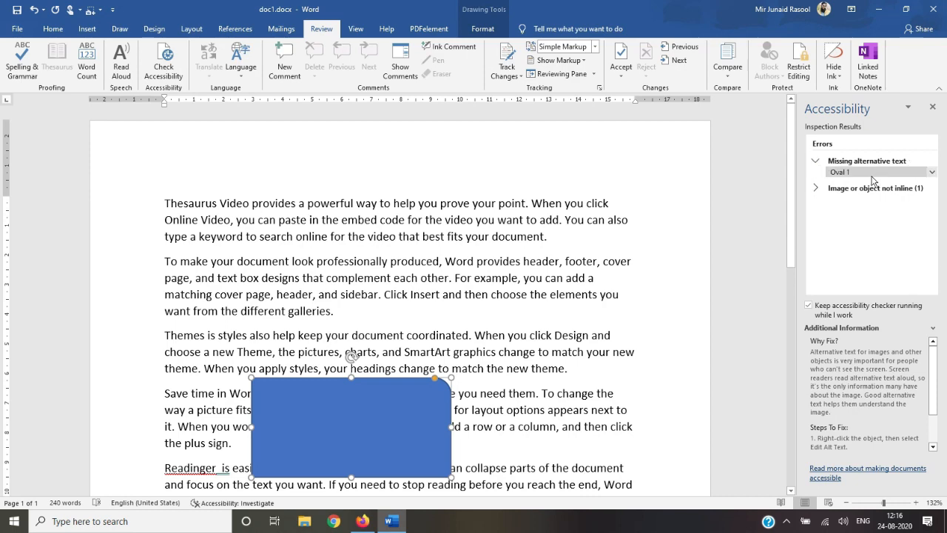
click(932, 172)
click(891, 216)
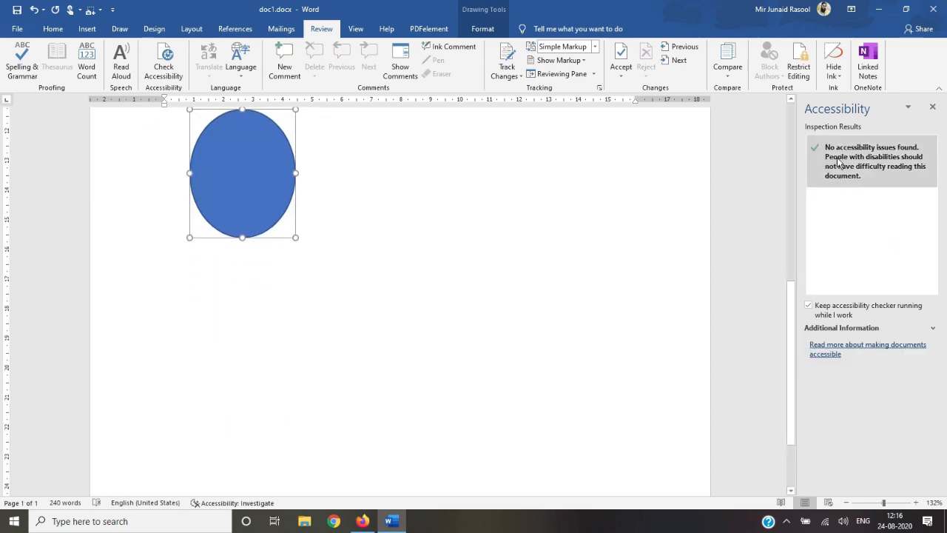
Step: Close the inspection results, rerun the accessibility check to review the document again, and close the results
click(932, 106)
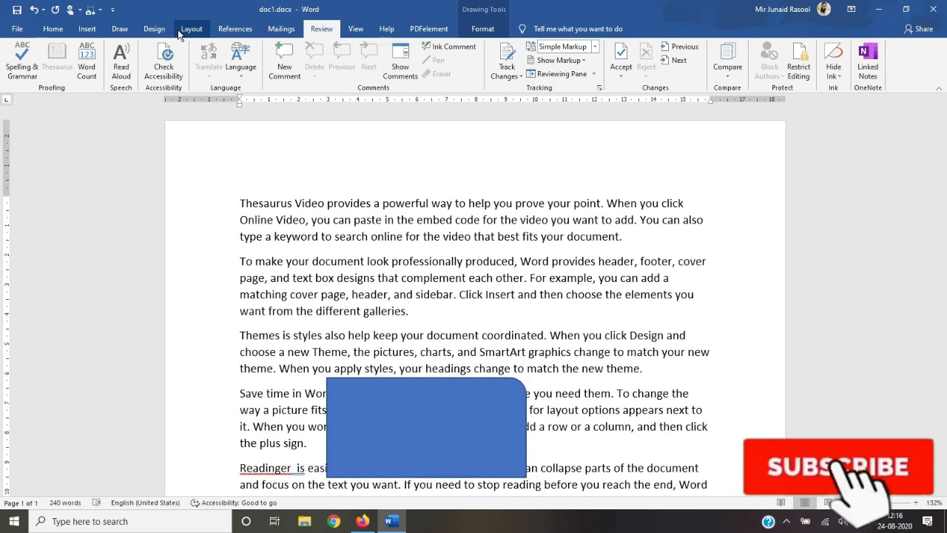
click(163, 65)
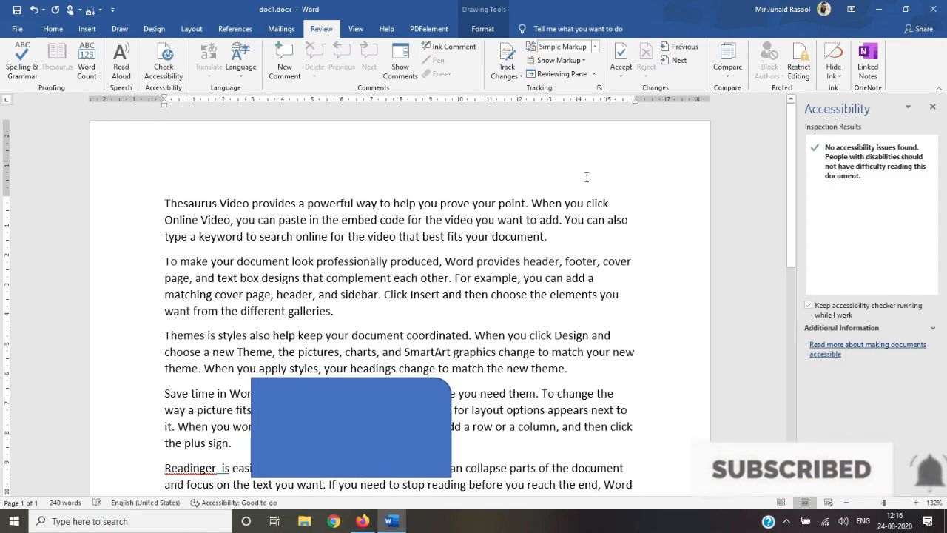
click(932, 107)
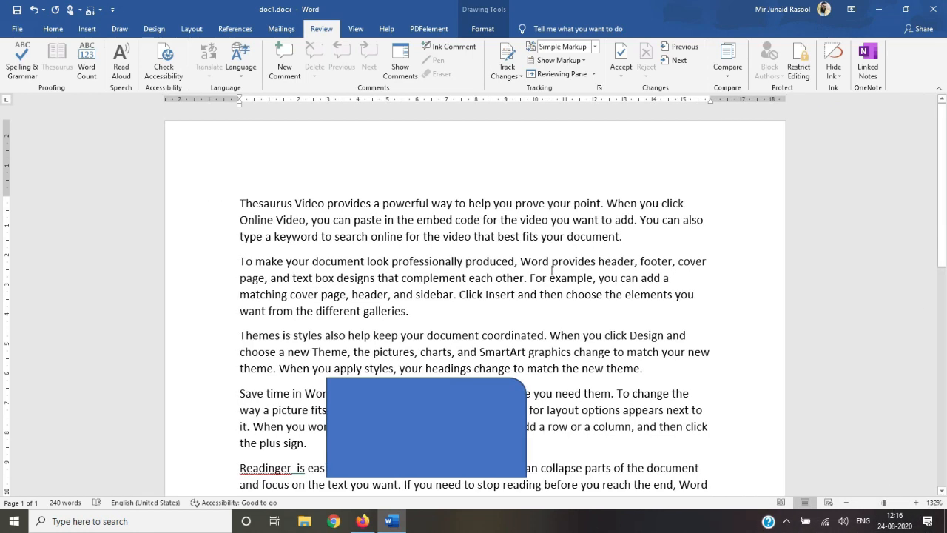
Step: Delete the rounded-corner rectangle covering the fourth and fifth paragraphs
drag(451, 404, 545, 404)
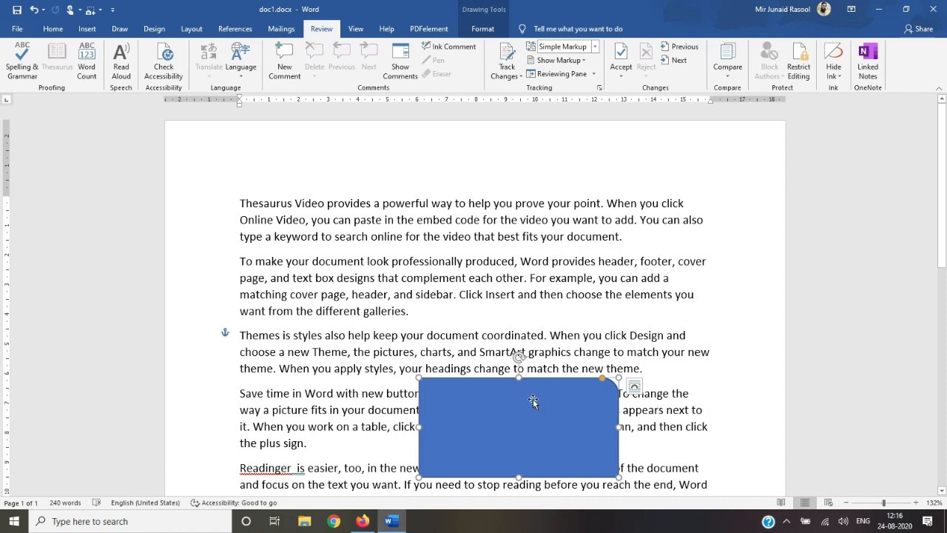
key(Delete)
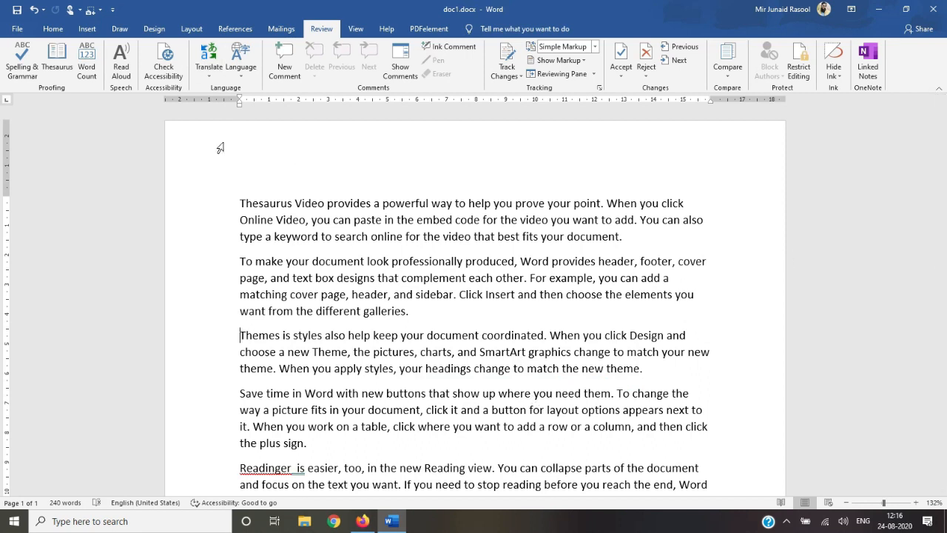
Step: Translate the first paragraph into Urdu with Translate Selection
click(239, 201)
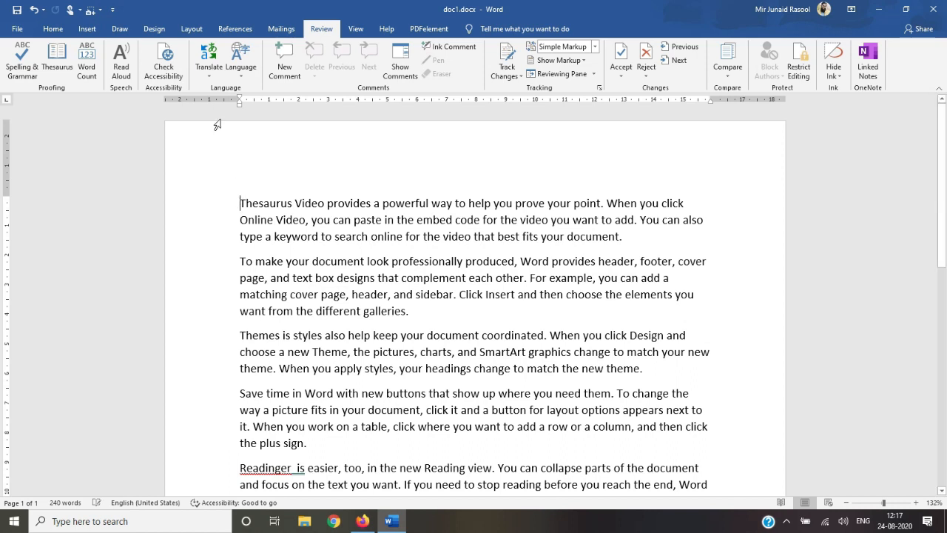
click(209, 79)
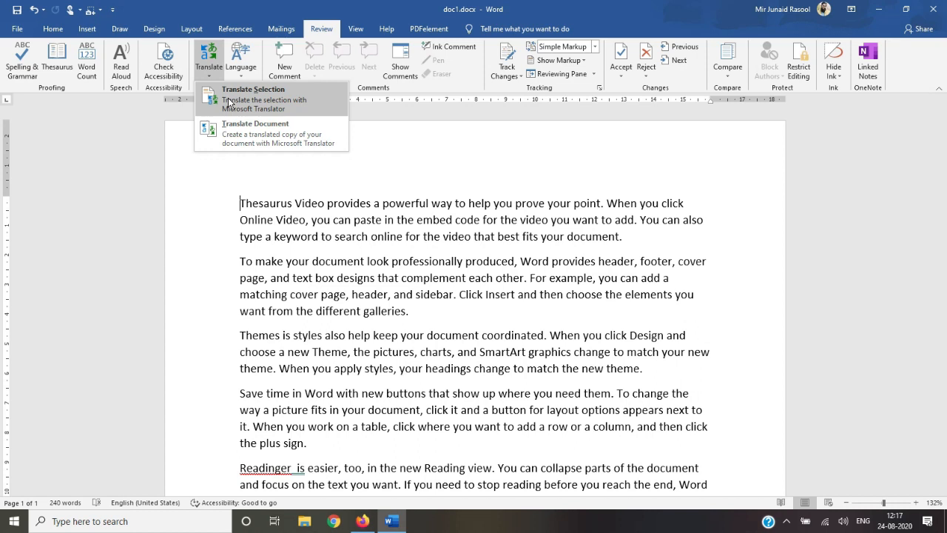
click(228, 99)
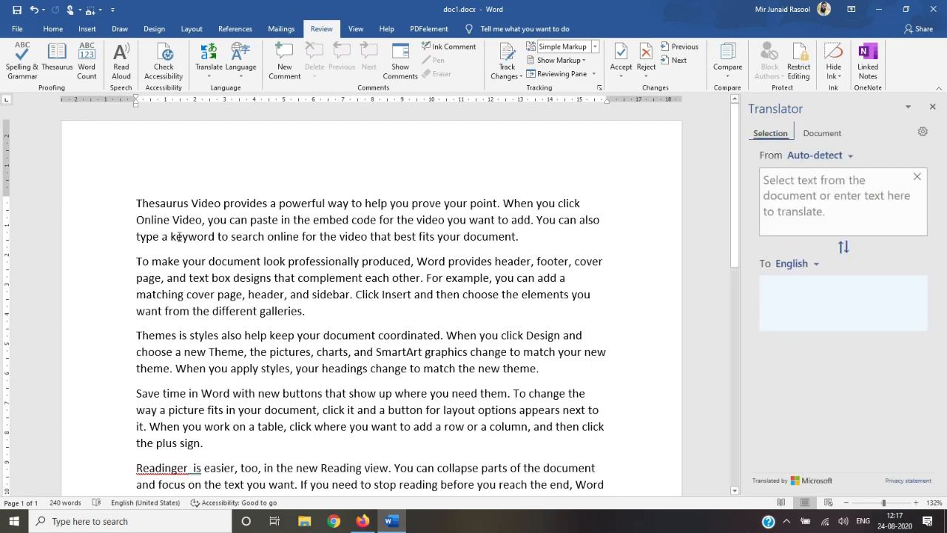
drag(133, 200, 528, 246)
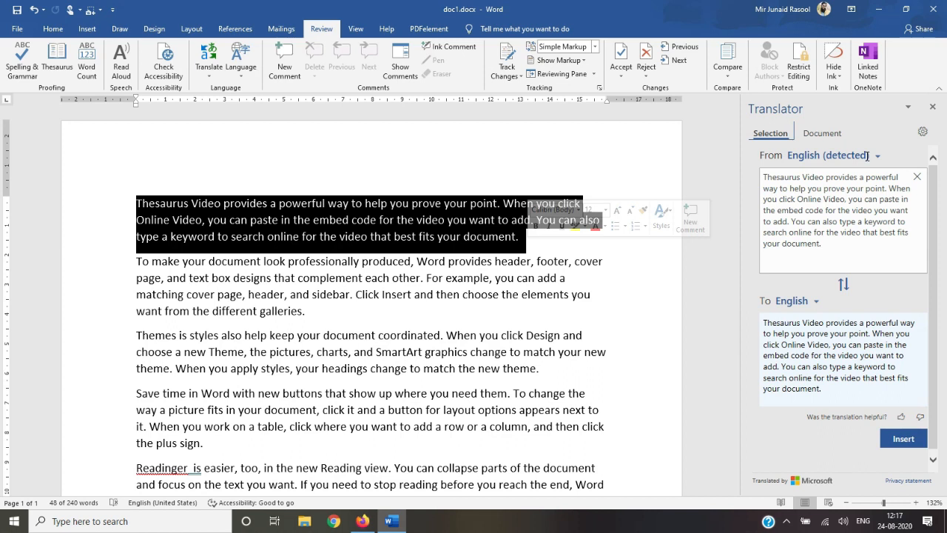
click(816, 302)
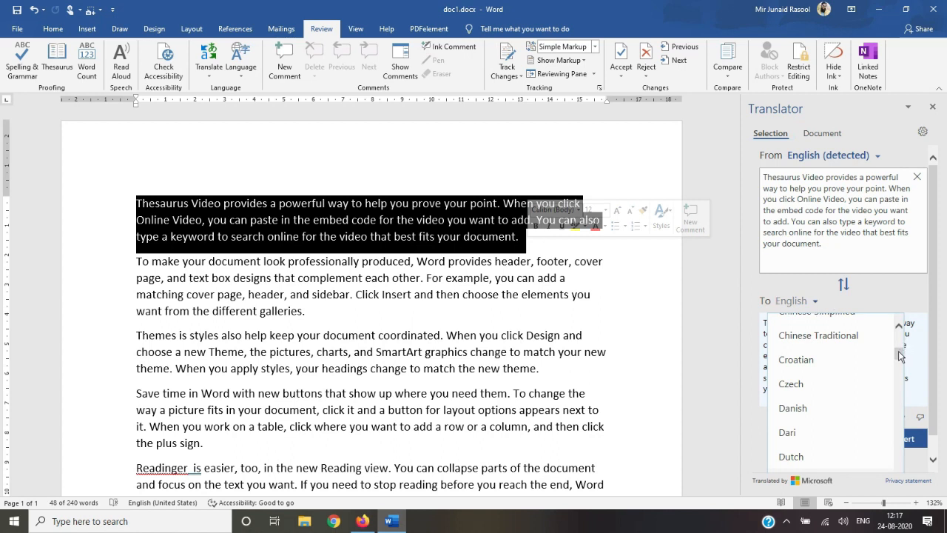
drag(899, 355, 899, 462)
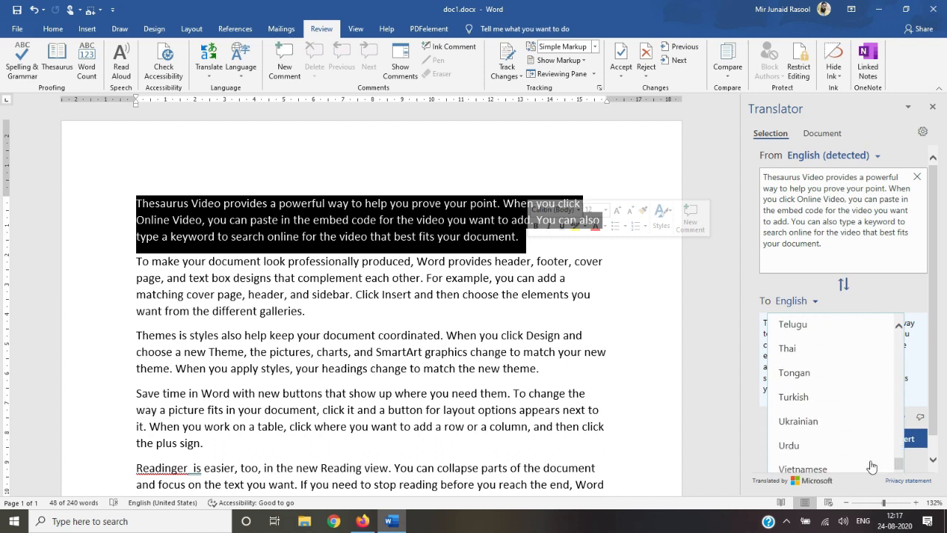
click(833, 455)
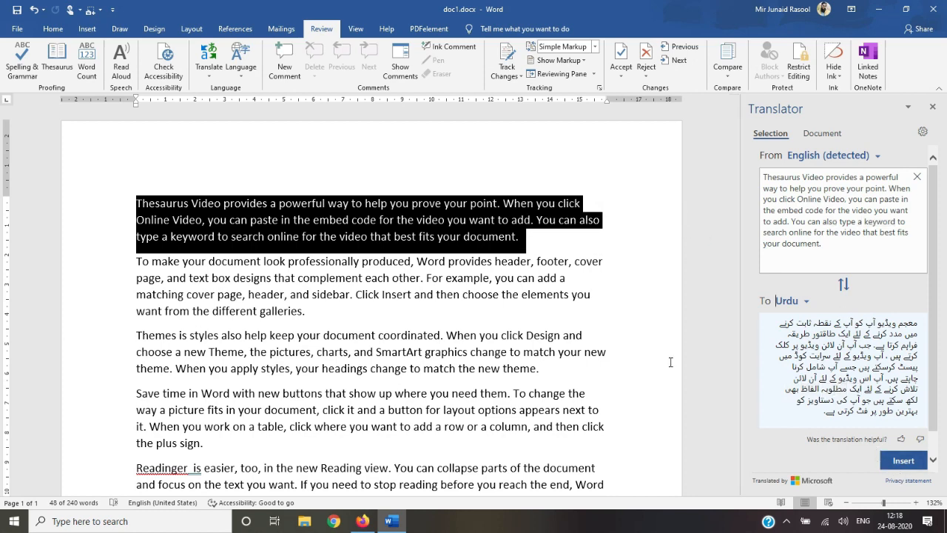
Step: Insert the Urdu translation on a new line below the first paragraph
click(524, 242)
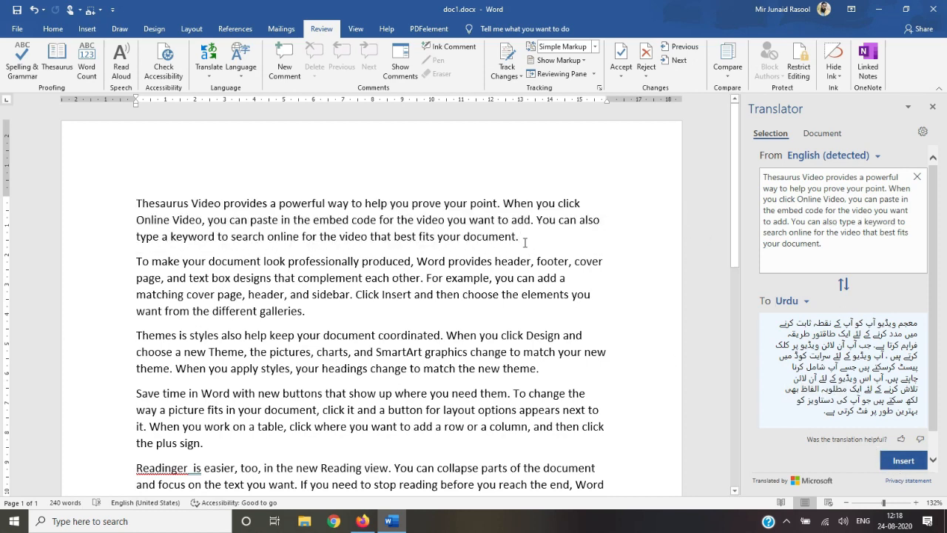
key(Return)
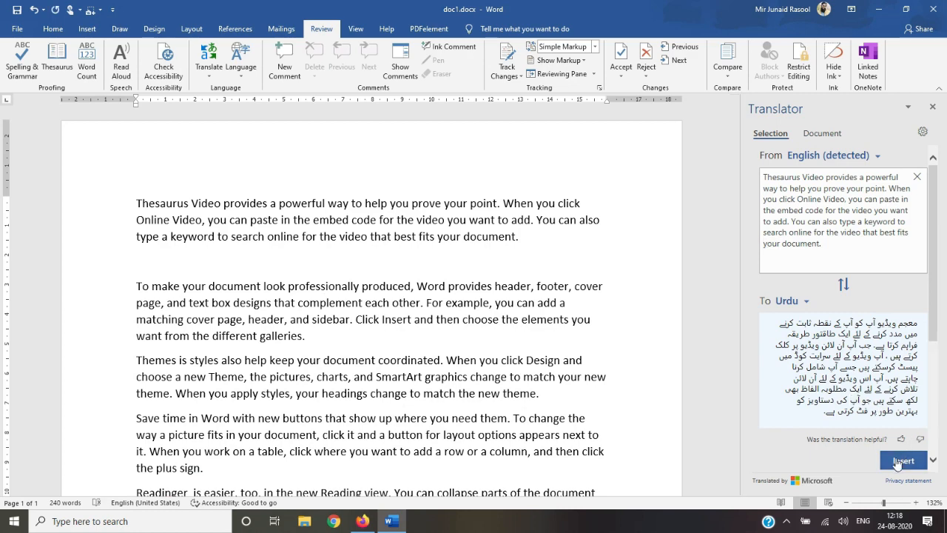
click(897, 463)
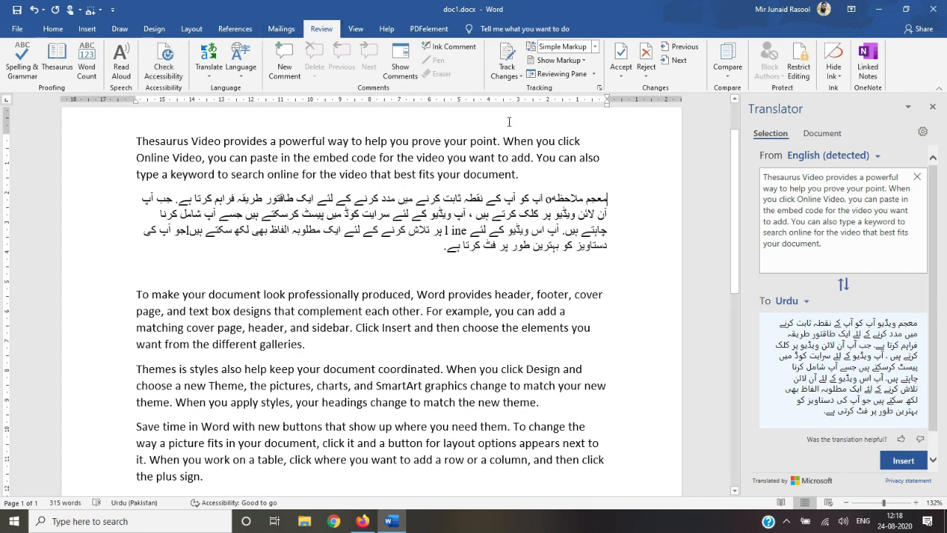
Step: Create a translated copy of the whole document from English to Arabic with Translate Document
click(209, 65)
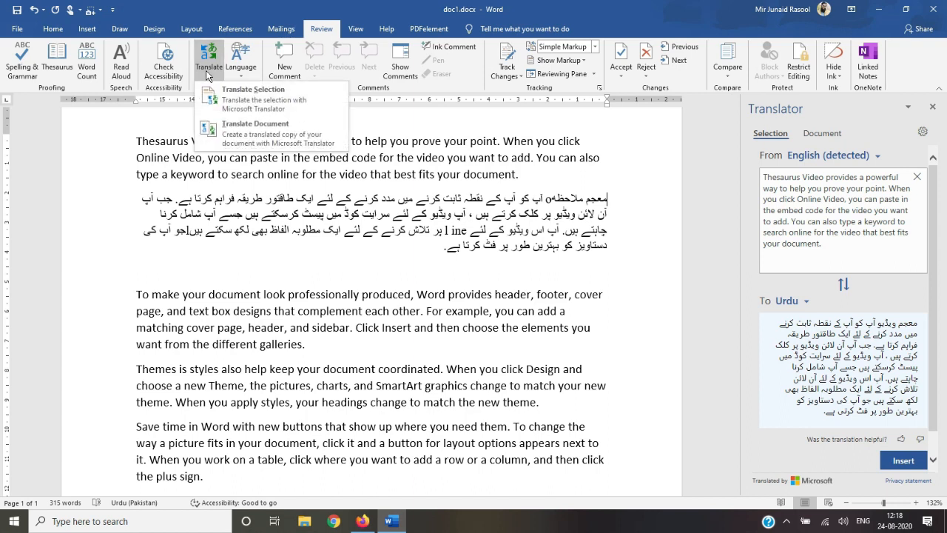
click(242, 145)
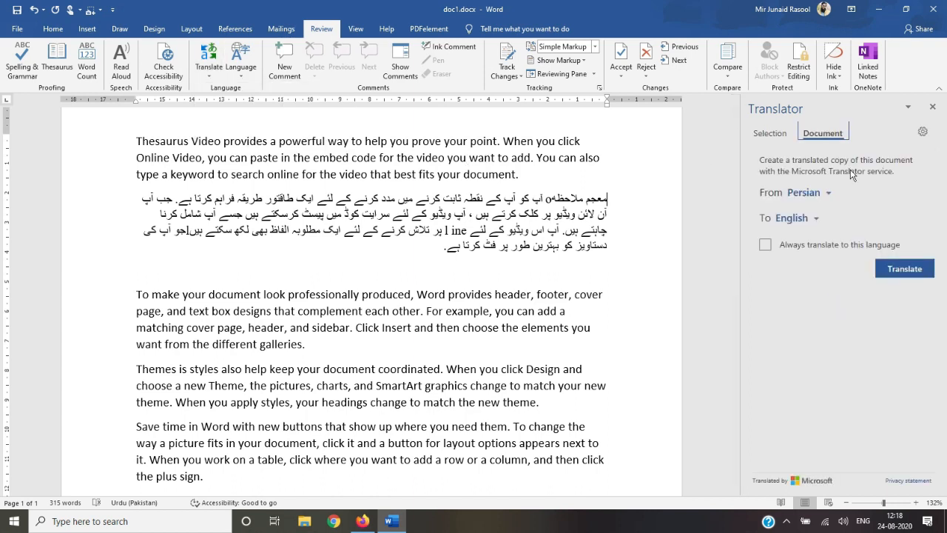
click(830, 194)
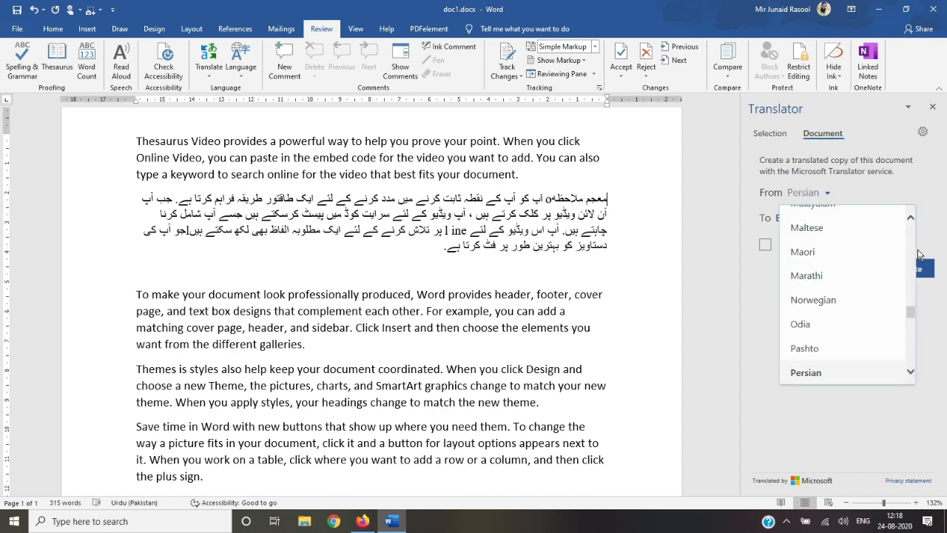
drag(914, 312, 912, 255)
click(827, 288)
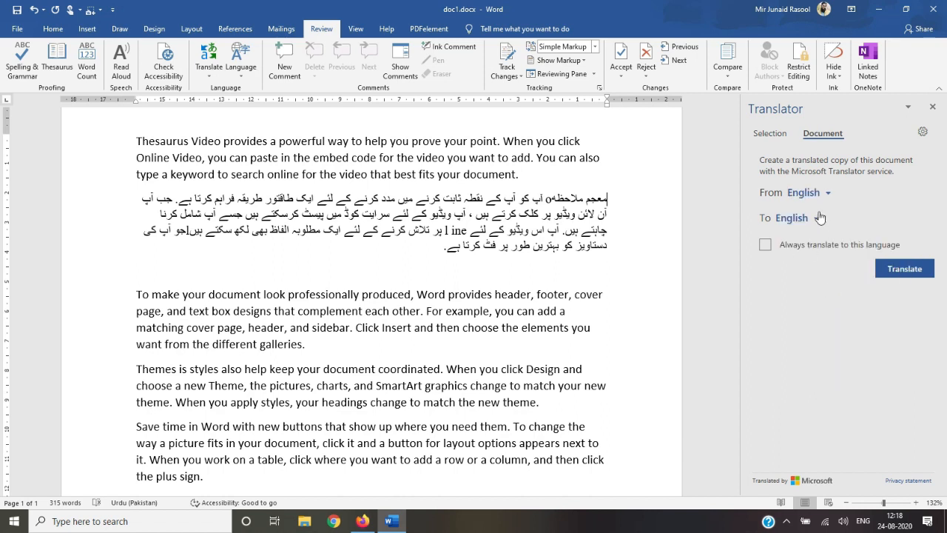
click(819, 217)
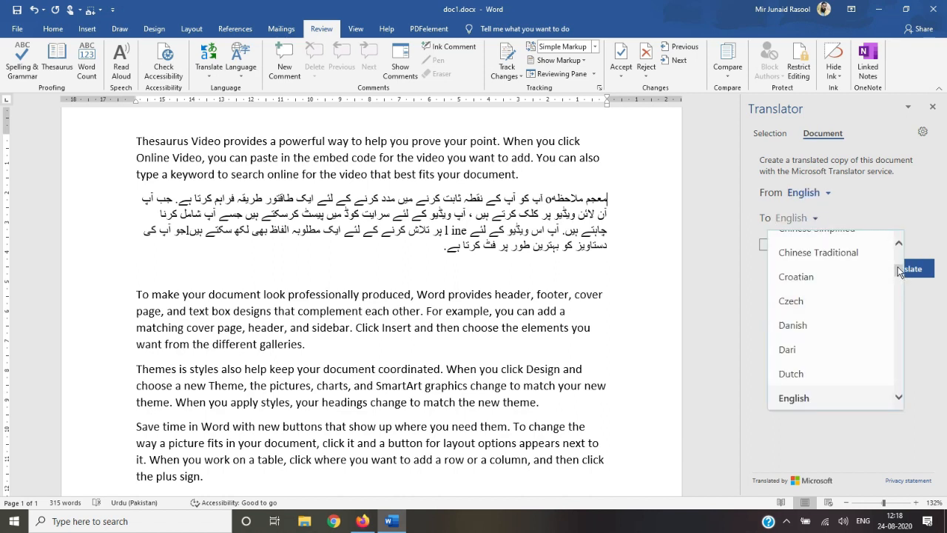
drag(899, 272, 898, 252)
click(814, 268)
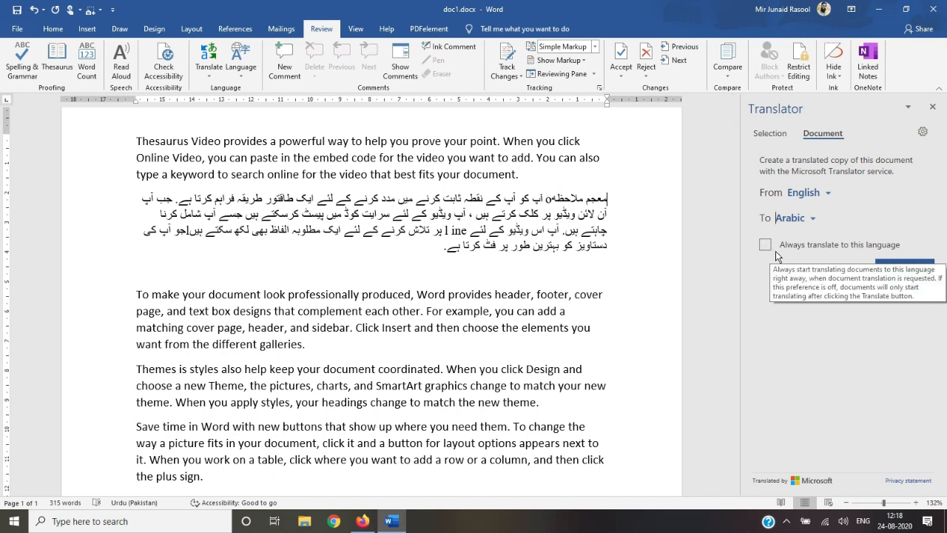
click(897, 274)
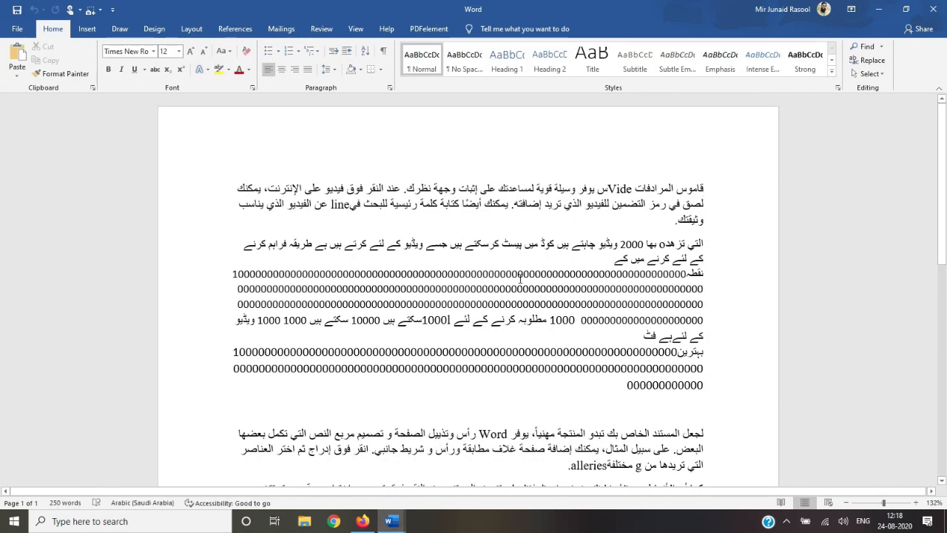
drag(490, 280, 549, 324)
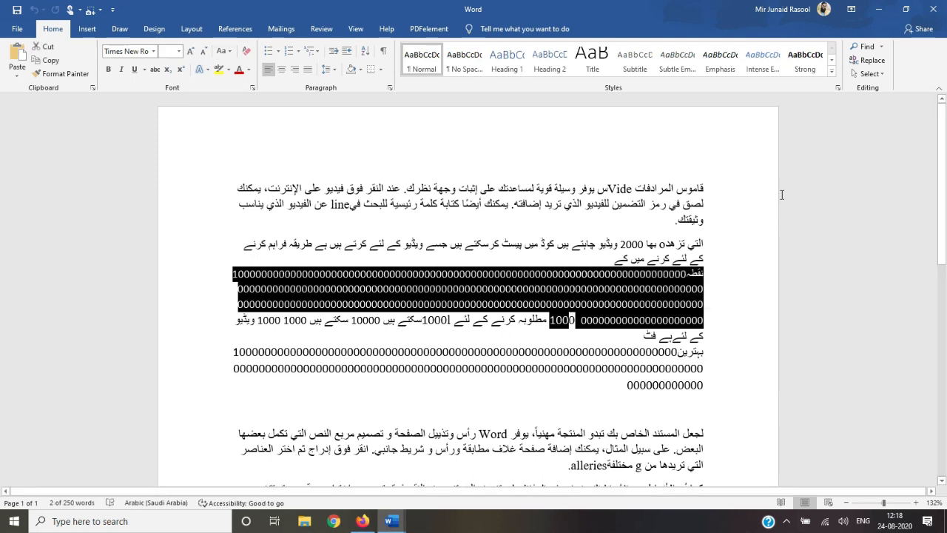
click(745, 251)
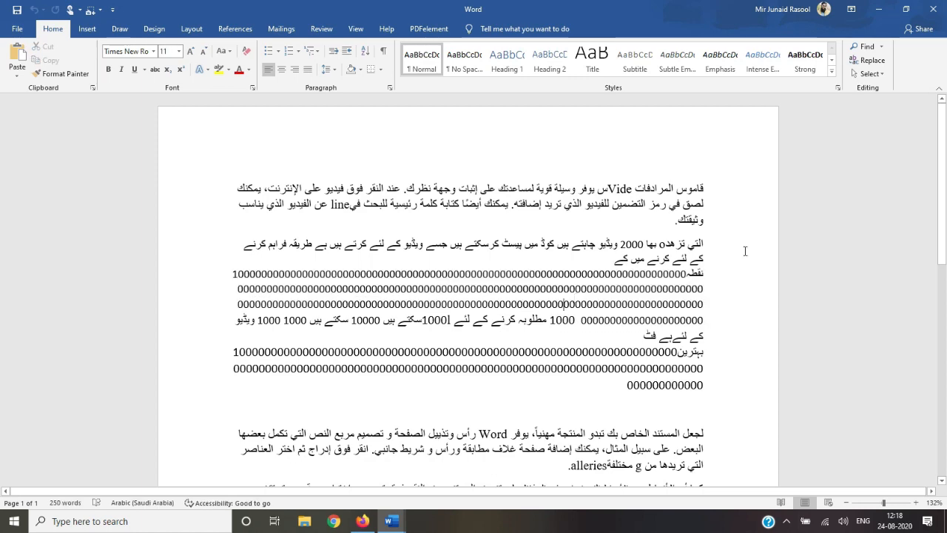
mouse_move(941, 182)
mouse_down()
mouse_move(941, 337)
mouse_move(941, 182)
mouse_up()
Step: Start a Translate Document operation on the Arabic copy and set its source language to Arabic
click(321, 29)
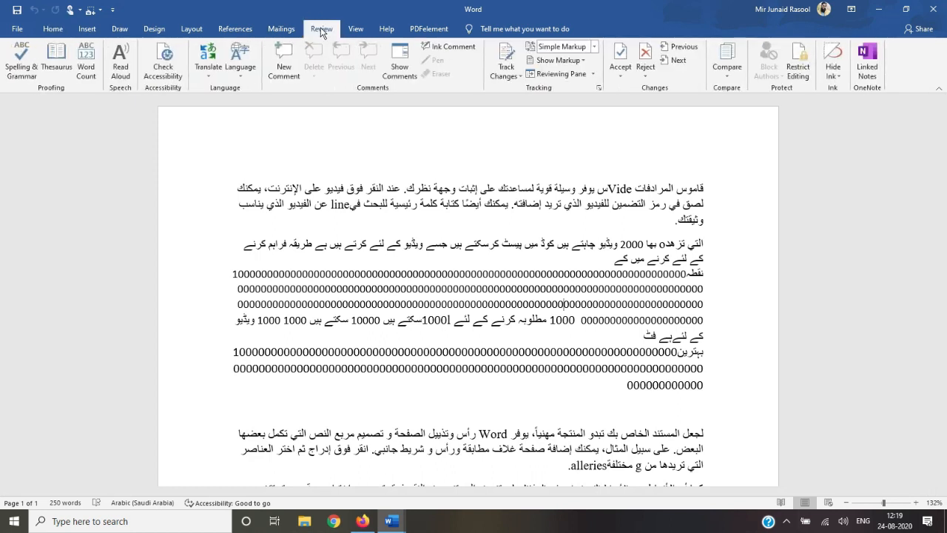
click(210, 74)
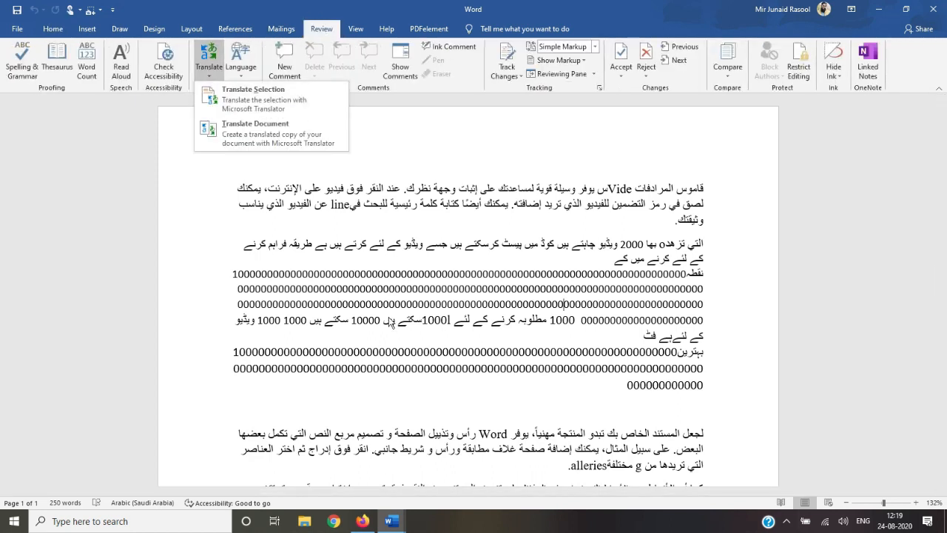
click(381, 392)
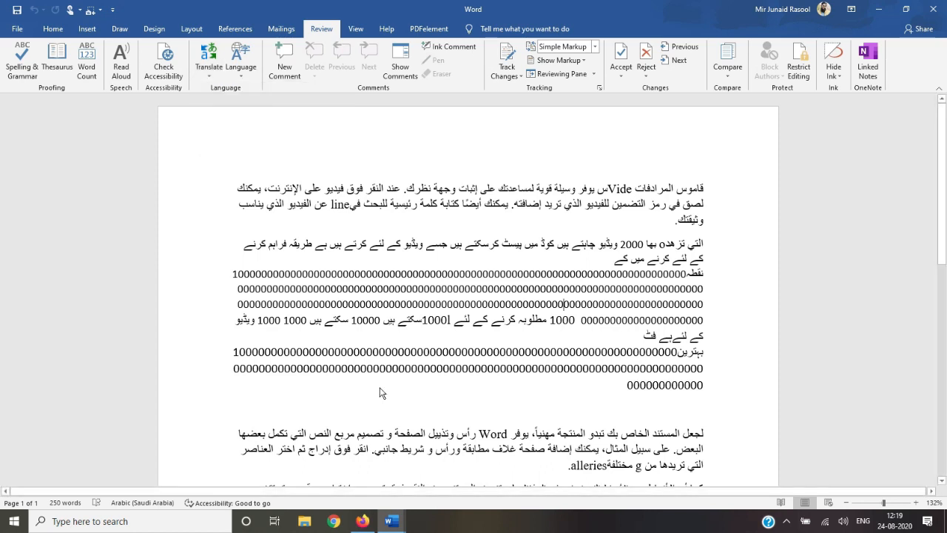
click(209, 70)
click(224, 138)
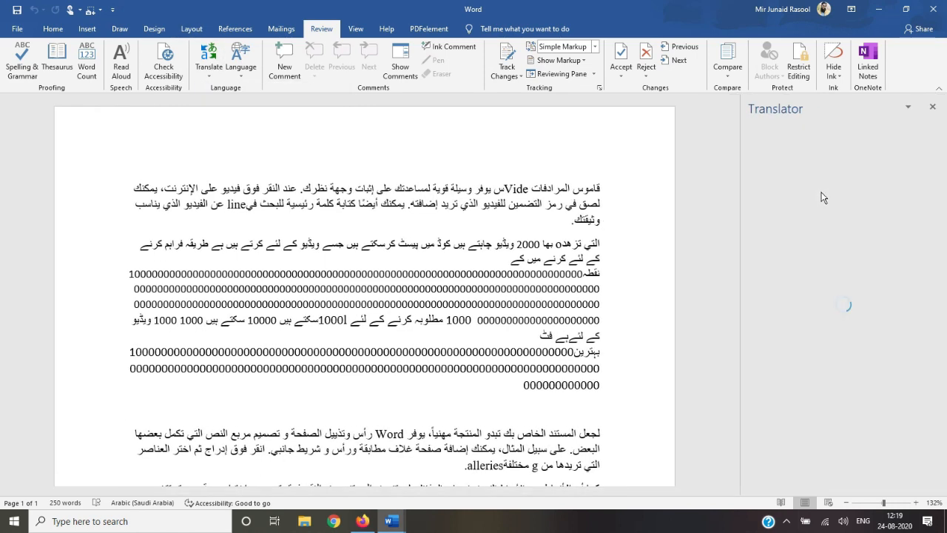
click(822, 194)
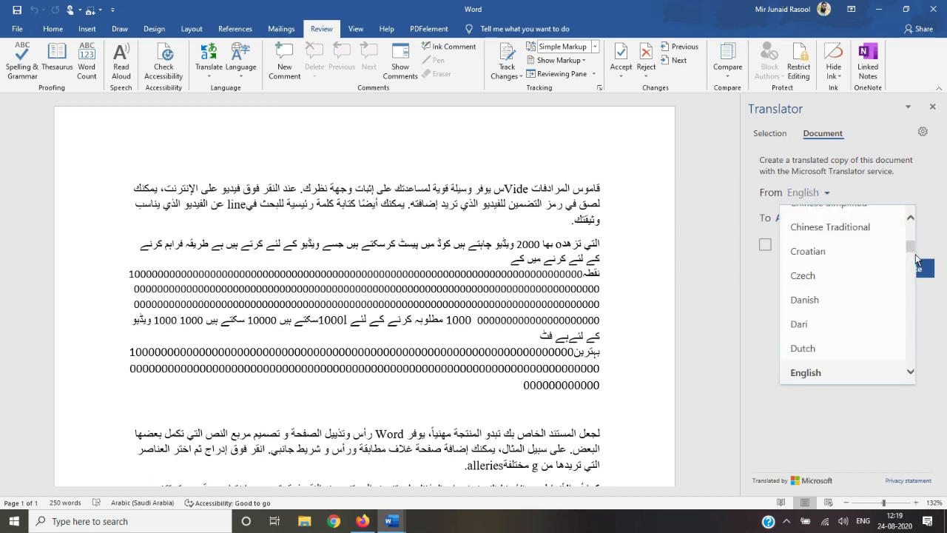
scroll(817, 244, up, 5)
click(810, 279)
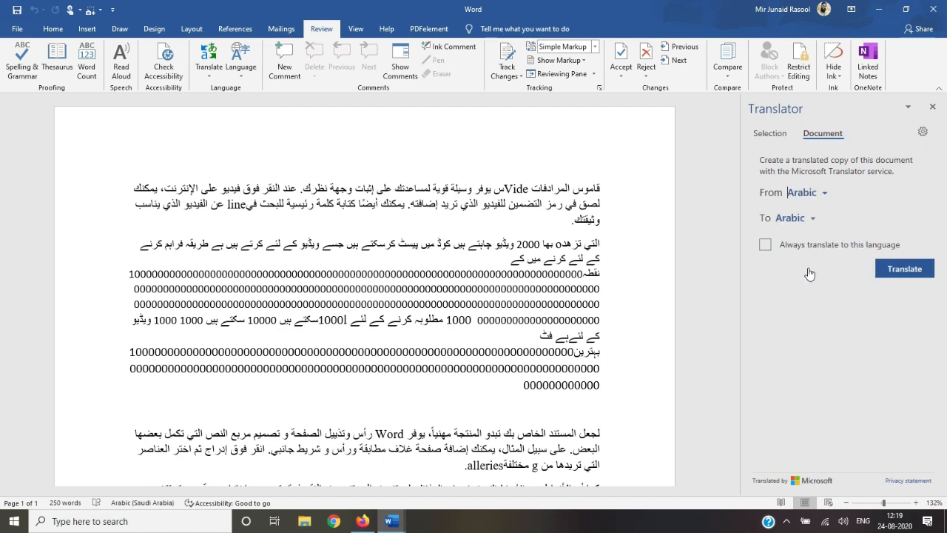
Step: Set the target language to English and create the translated copy of the Arabic document
click(804, 220)
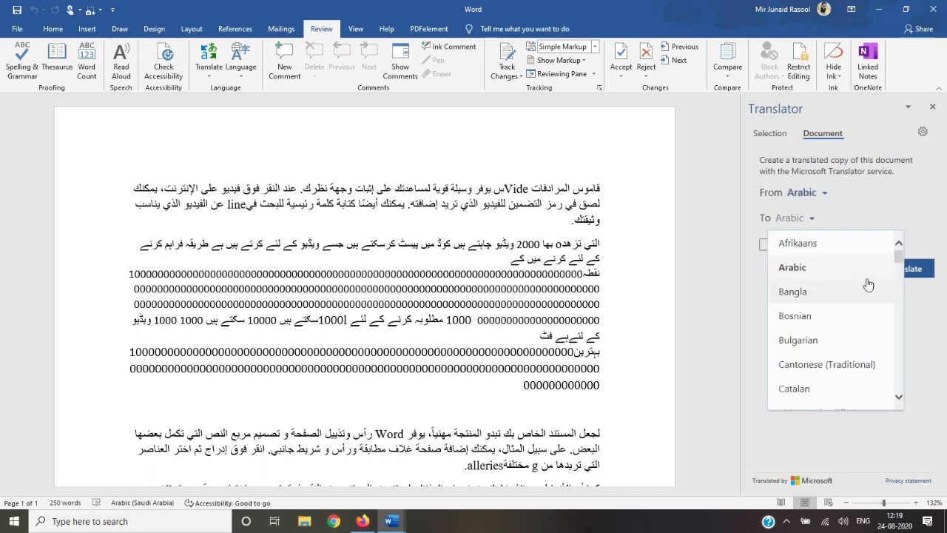
scroll(897, 268, down, 3)
scroll(899, 268, down, 3)
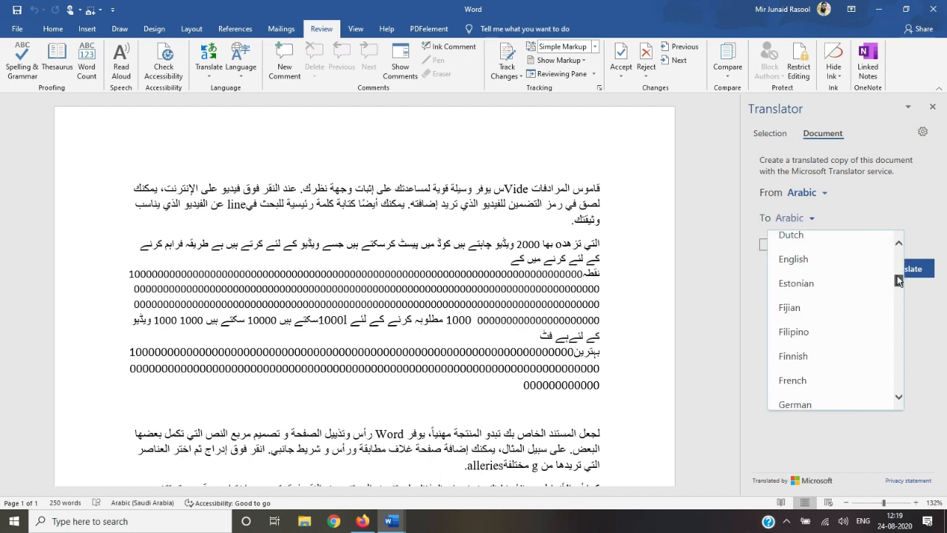
scroll(898, 285, up, 3)
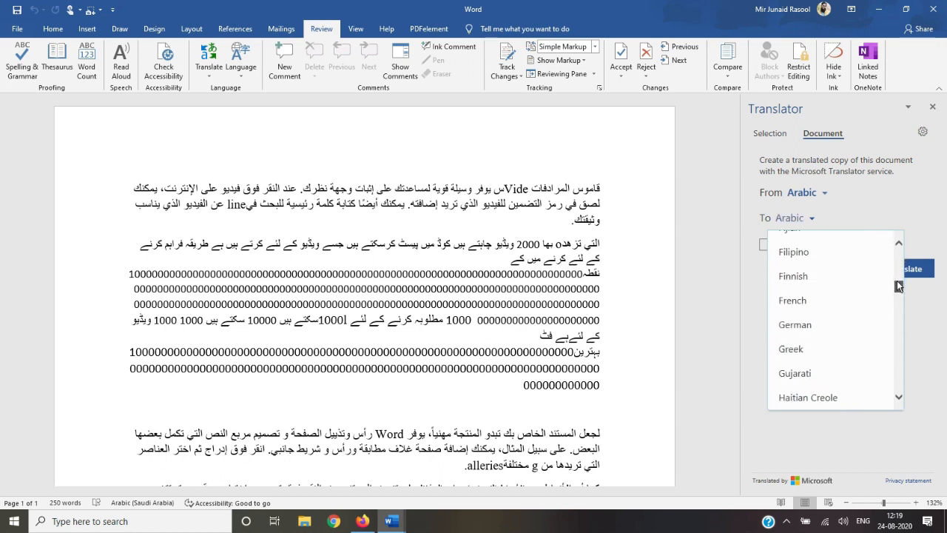
scroll(899, 279, down, 2)
scroll(899, 280, down, 1)
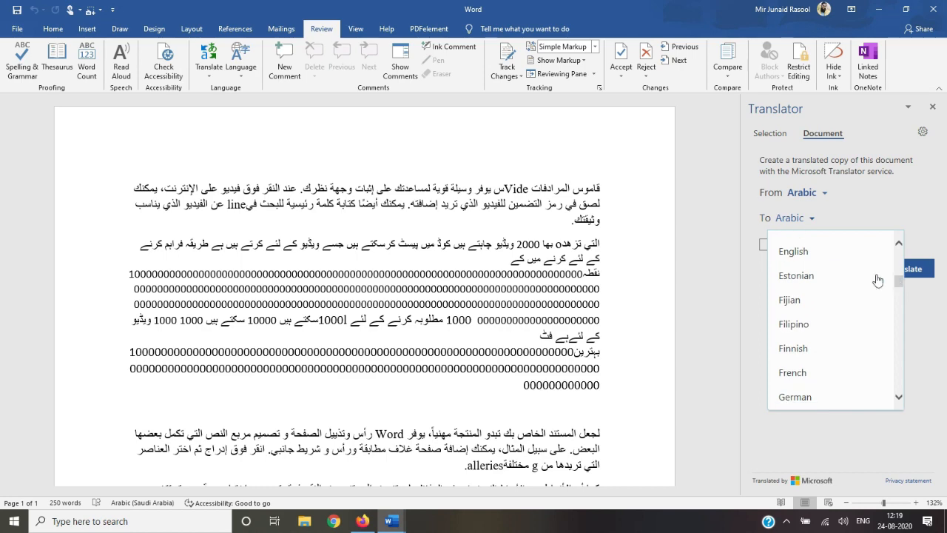
click(793, 251)
click(895, 272)
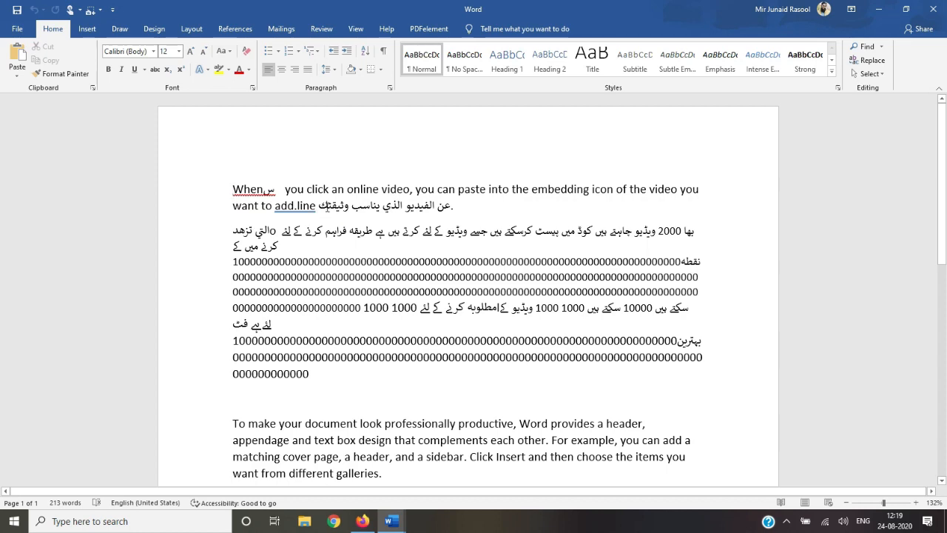
Step: Replace all content of the English translated copy with sample text generated by =rand()
drag(338, 237, 380, 376)
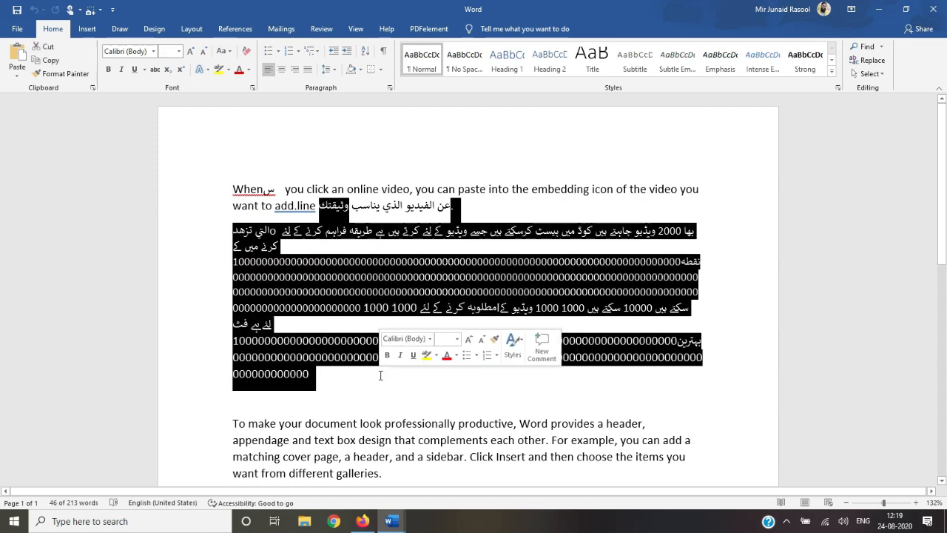
key(Delete)
key(ctrl+a)
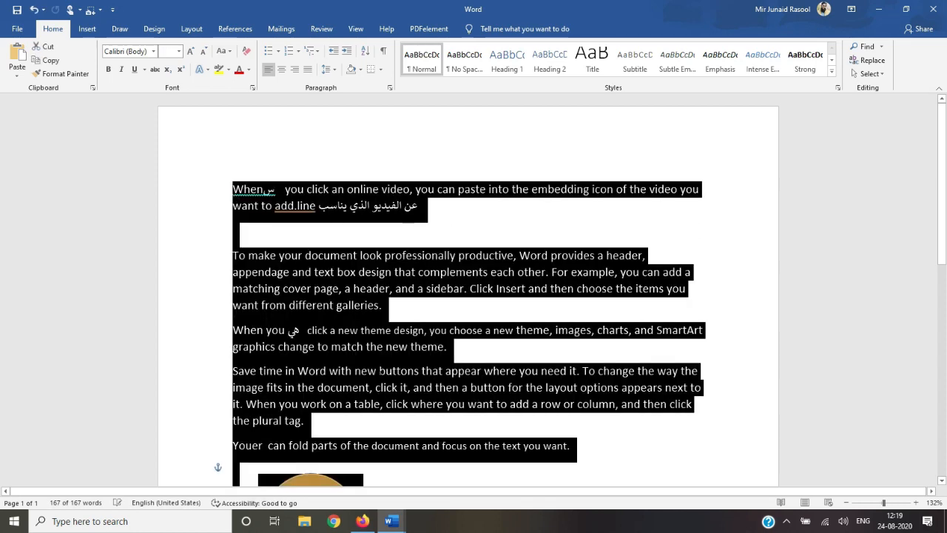
key(Delete)
text(=ra)
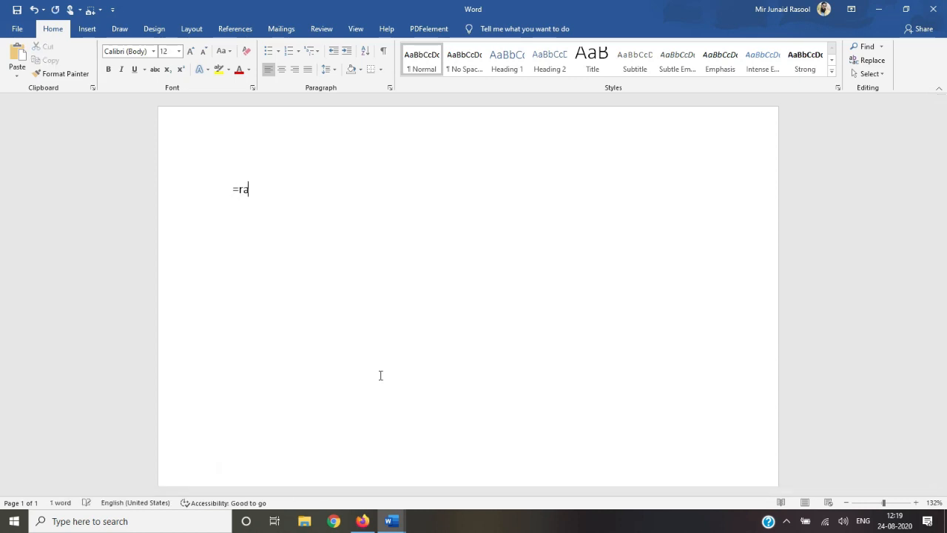
text(nd())
key(Return)
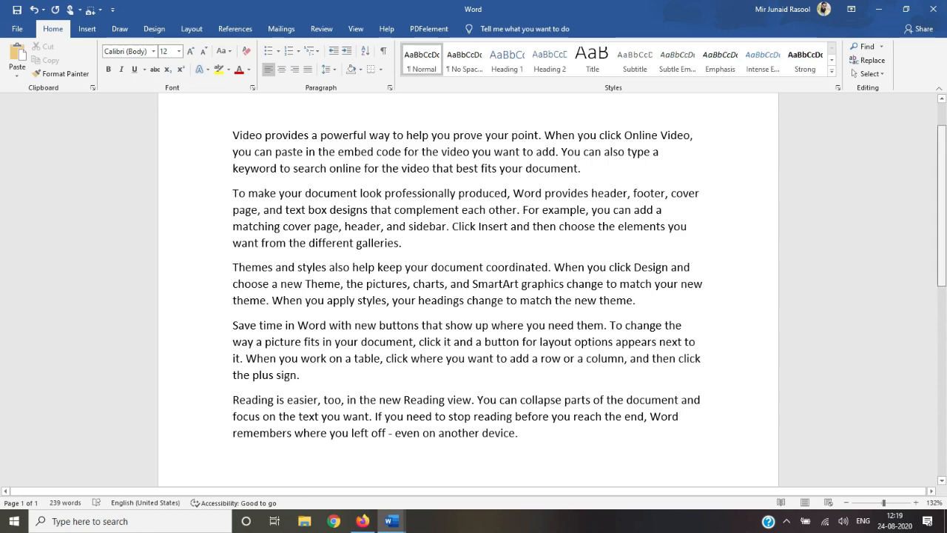
drag(941, 186, 931, 151)
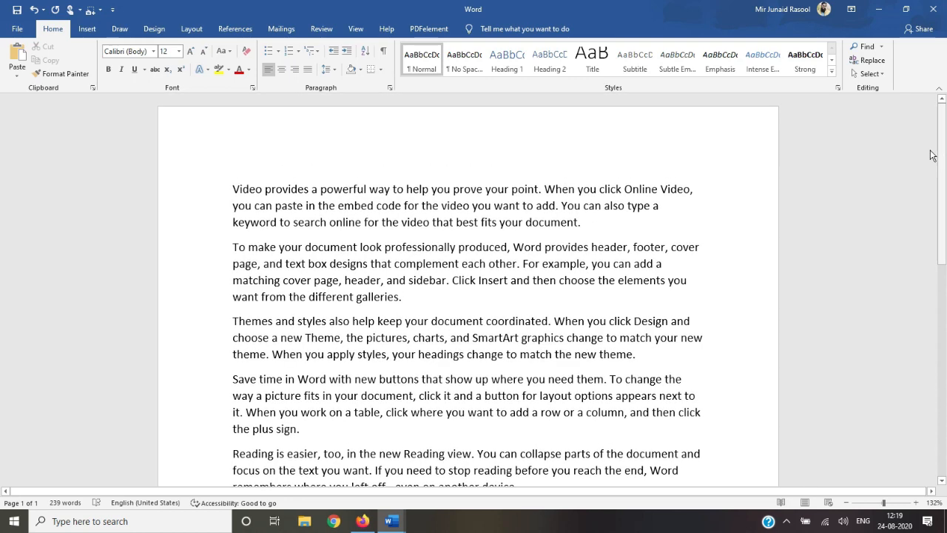
Step: Examine the proofing language choices for the document and close them without changes
click(321, 29)
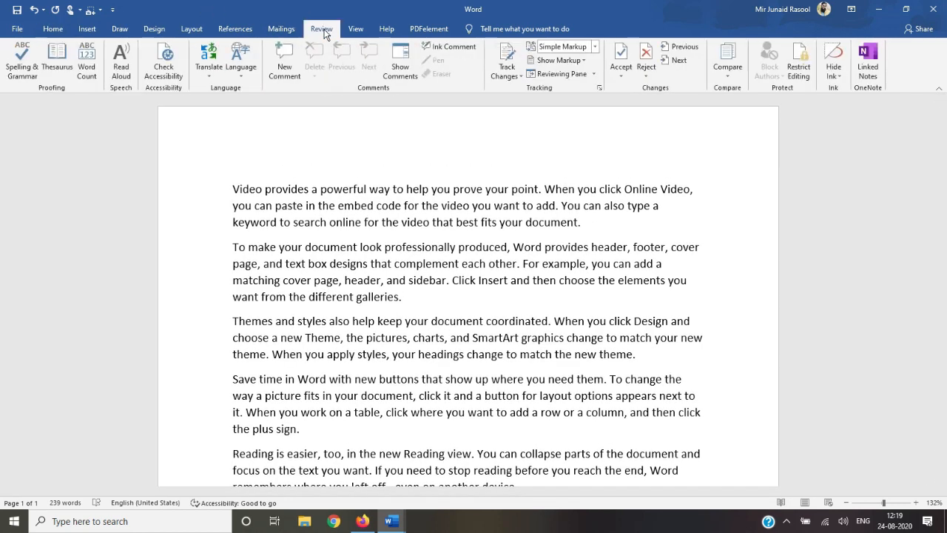
click(236, 76)
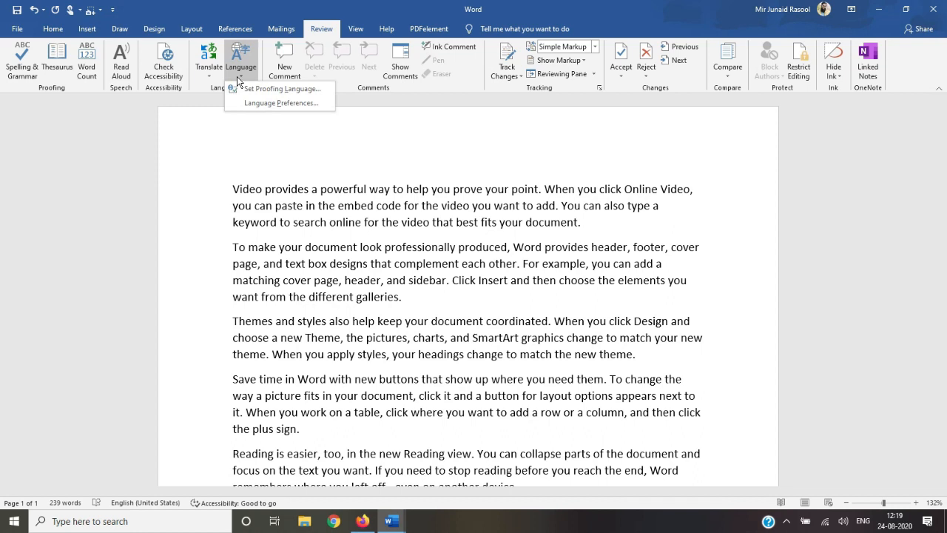
click(244, 89)
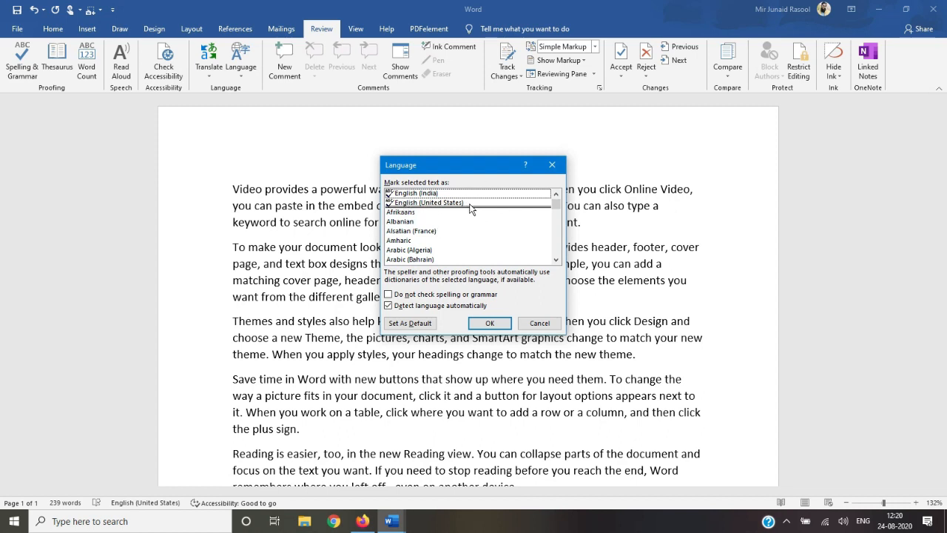
click(532, 326)
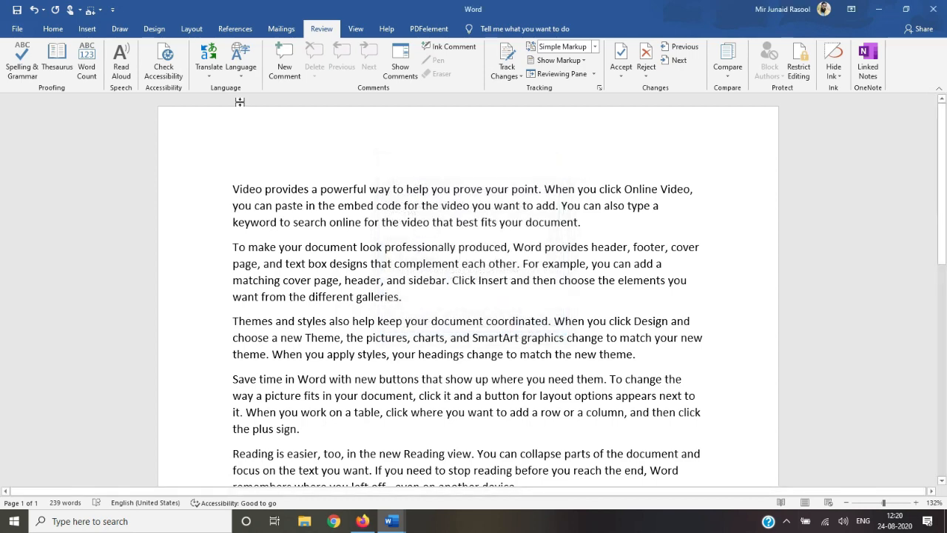
Step: Review the Office display and authoring language preferences and close them without changes
click(237, 73)
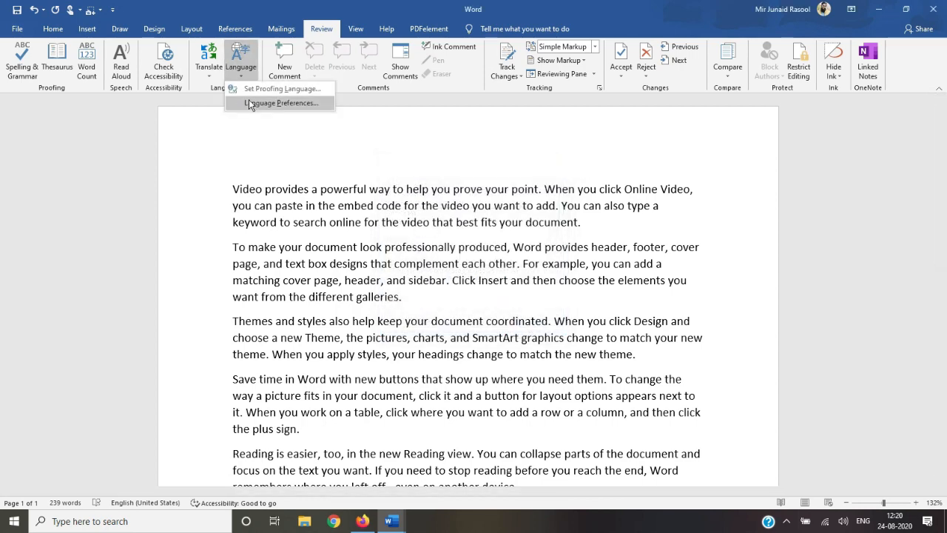
click(249, 99)
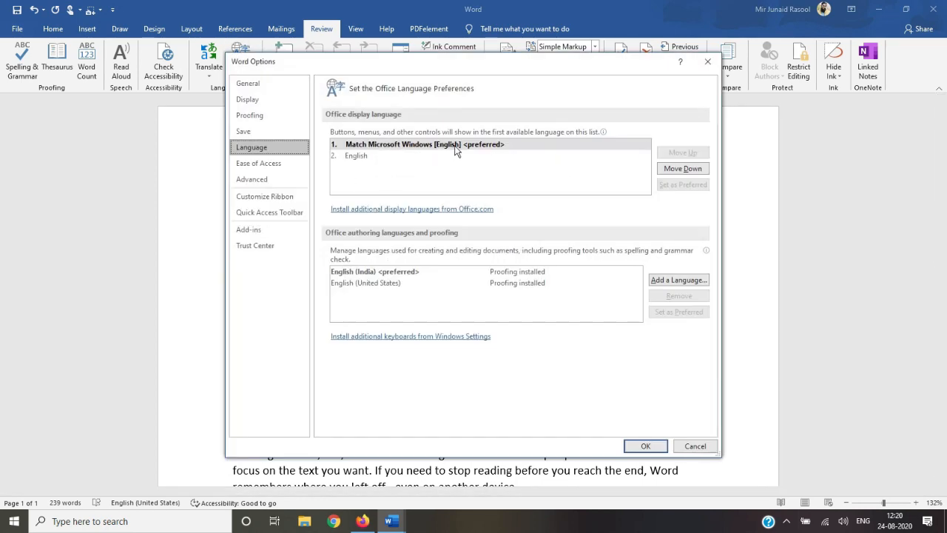
click(695, 445)
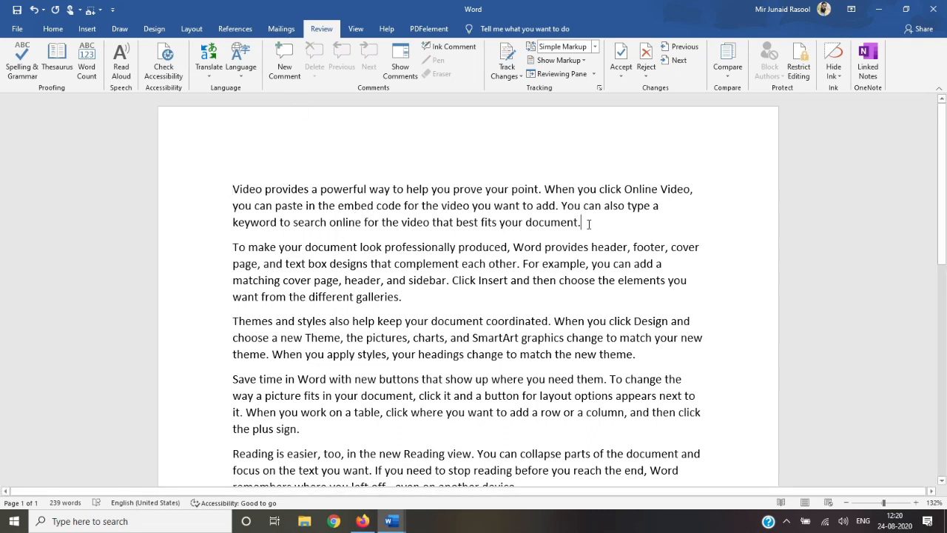
Step: Add the comment "hii" at the word "document" ending the first paragraph and close the comment
click(284, 66)
mouse_move(772, 319)
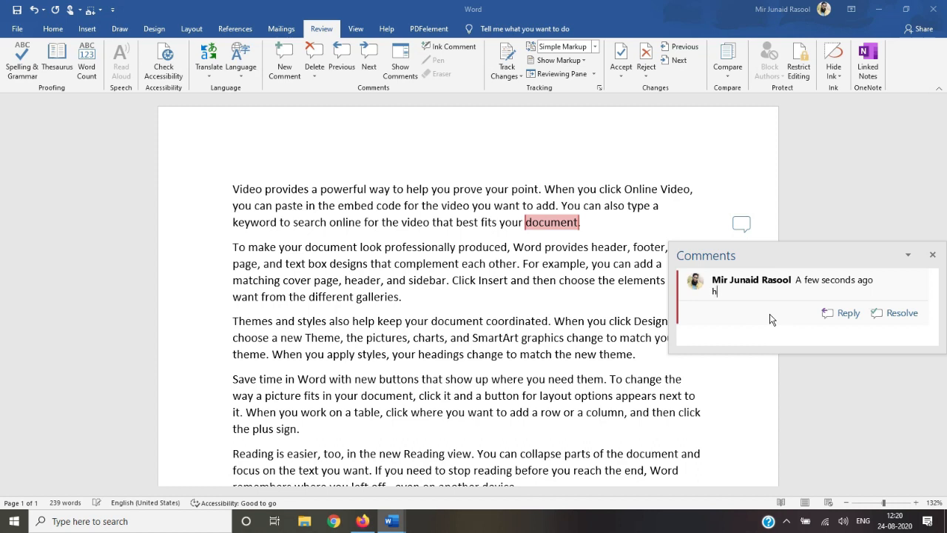
click(932, 255)
click(610, 216)
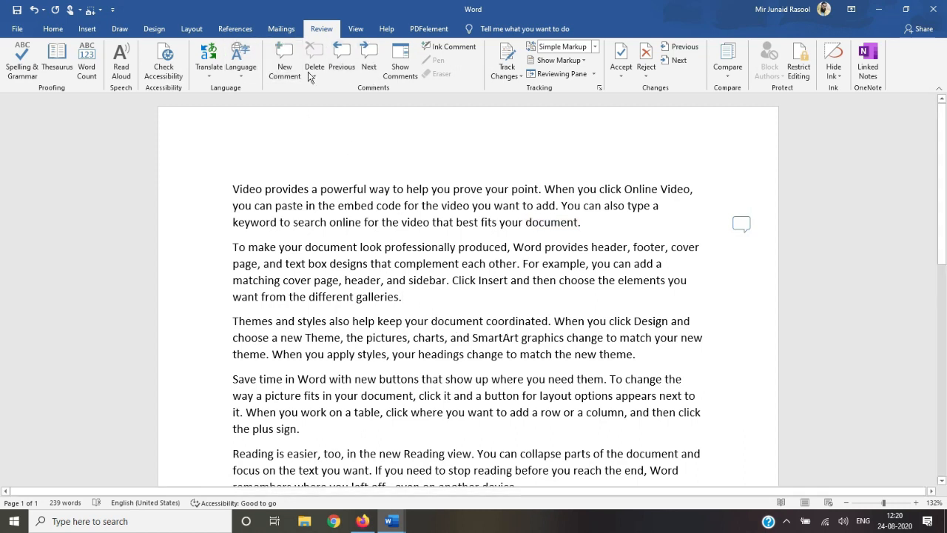
Step: Show the comments beside the text and hide them again, and delete the comment "hii" from the first paragraph
click(400, 65)
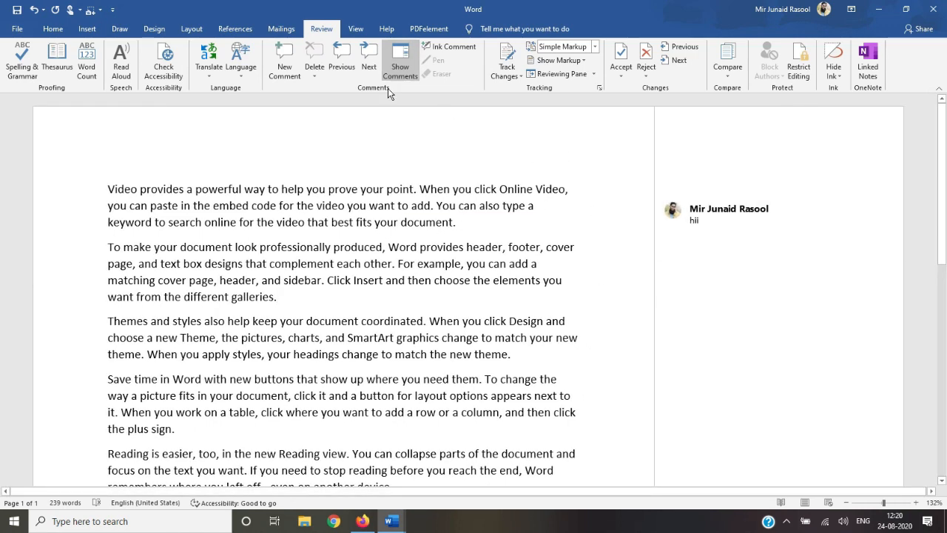
click(400, 65)
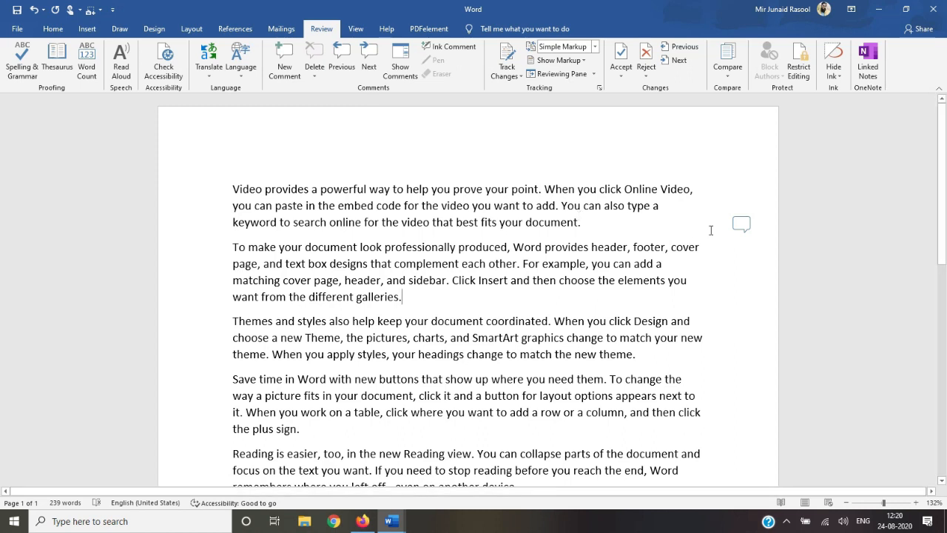
click(741, 224)
click(315, 71)
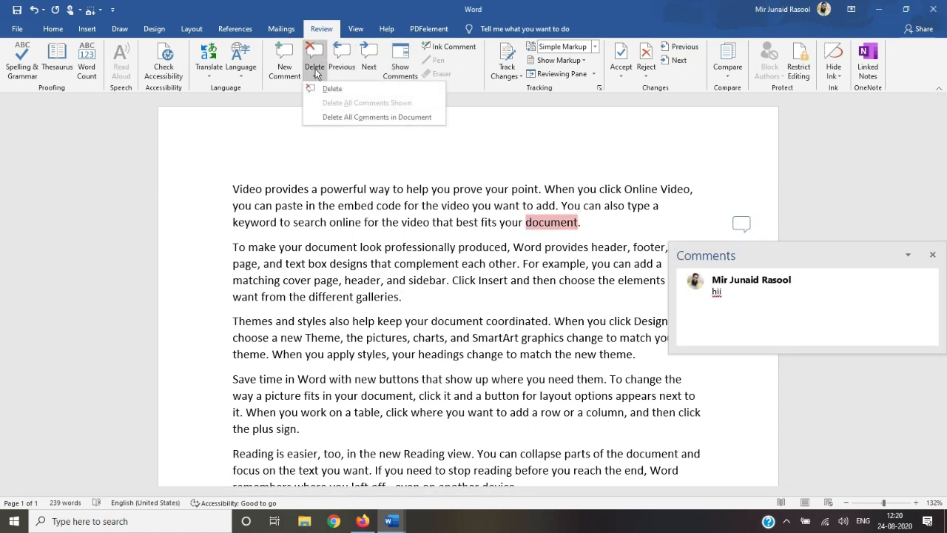
click(331, 88)
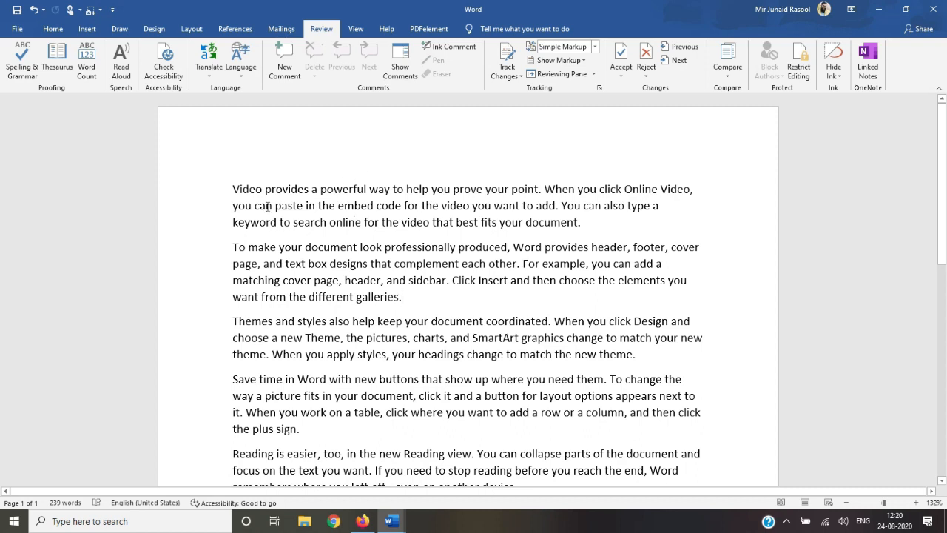
Step: Insert an ink comment on the word "make" in the second paragraph and check the drawing pens available
drag(233, 191, 278, 248)
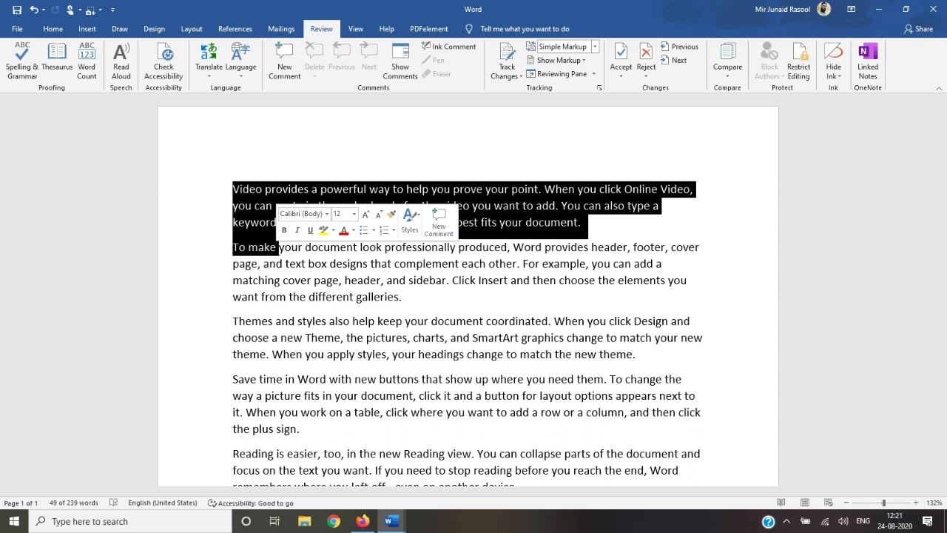
click(278, 247)
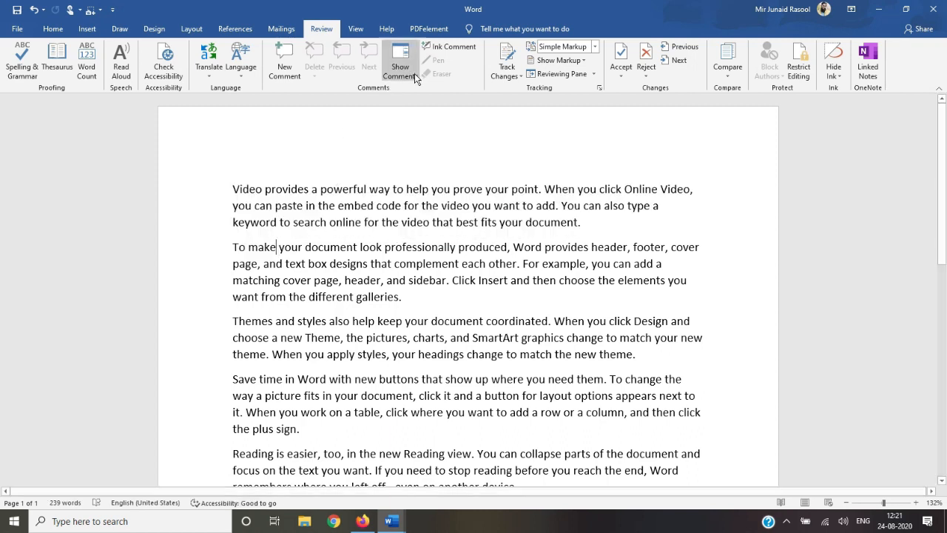
click(448, 47)
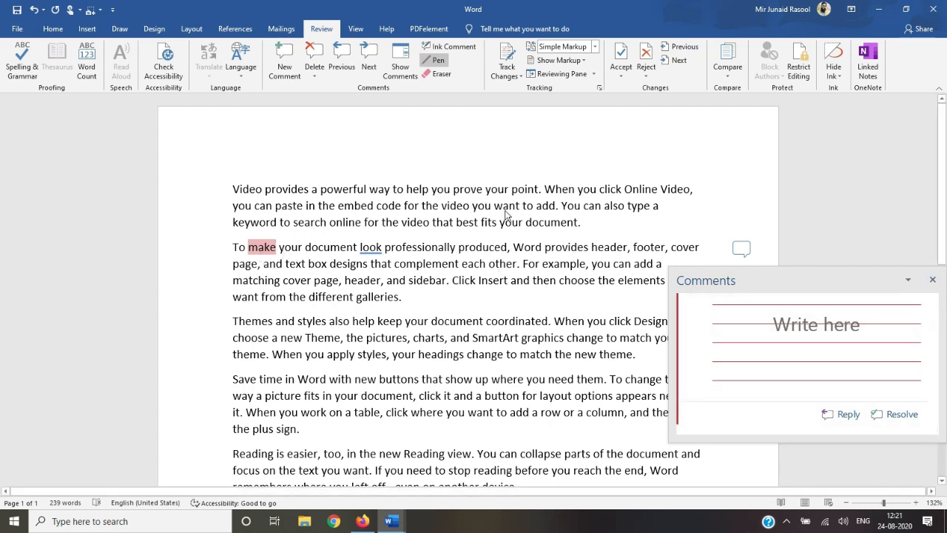
click(119, 28)
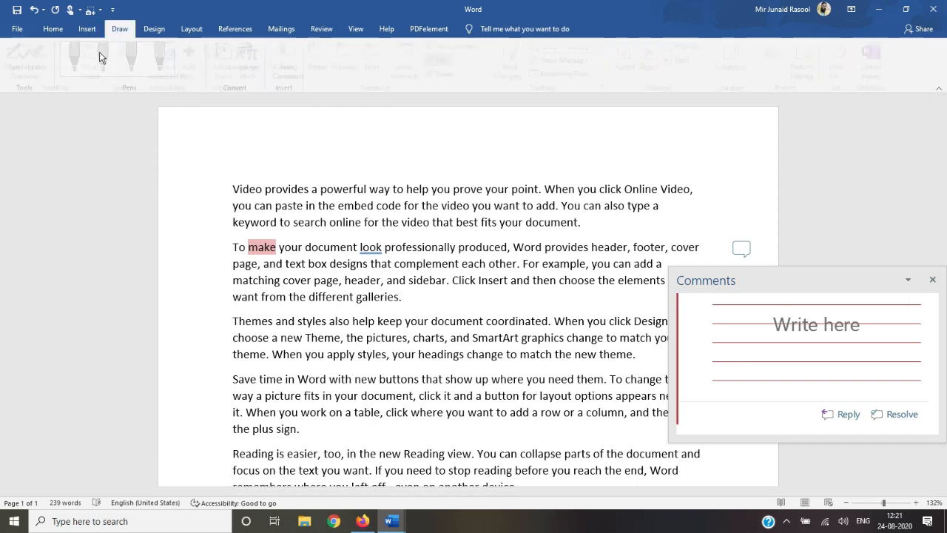
click(309, 33)
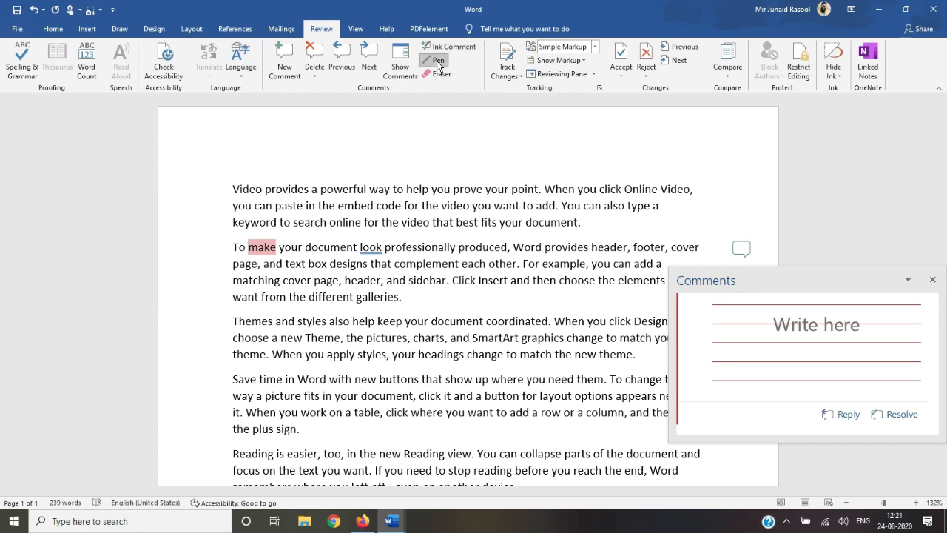
click(119, 29)
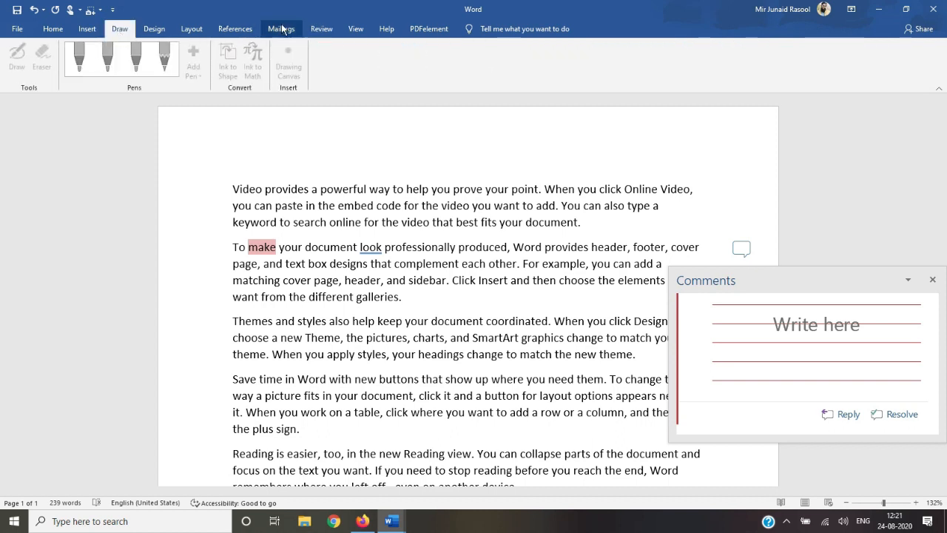
click(321, 28)
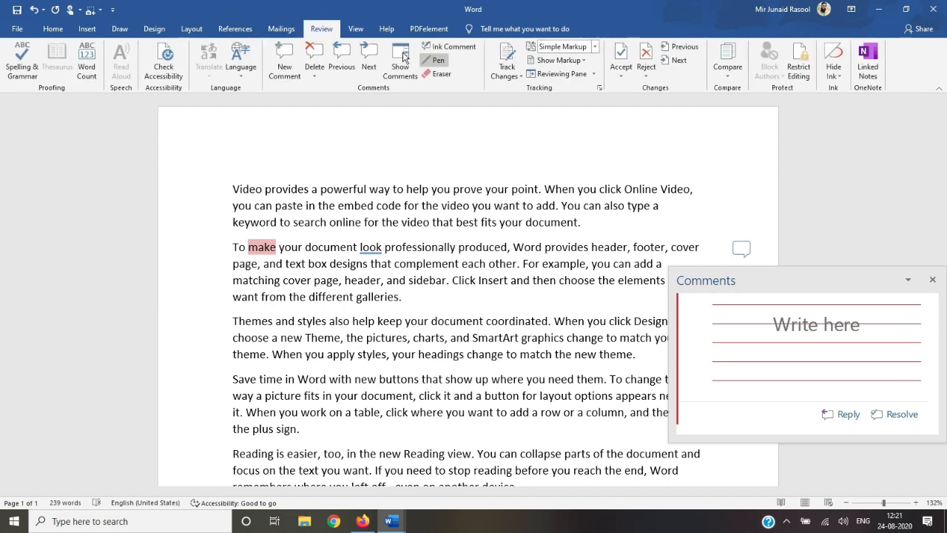
click(438, 74)
double_click(261, 247)
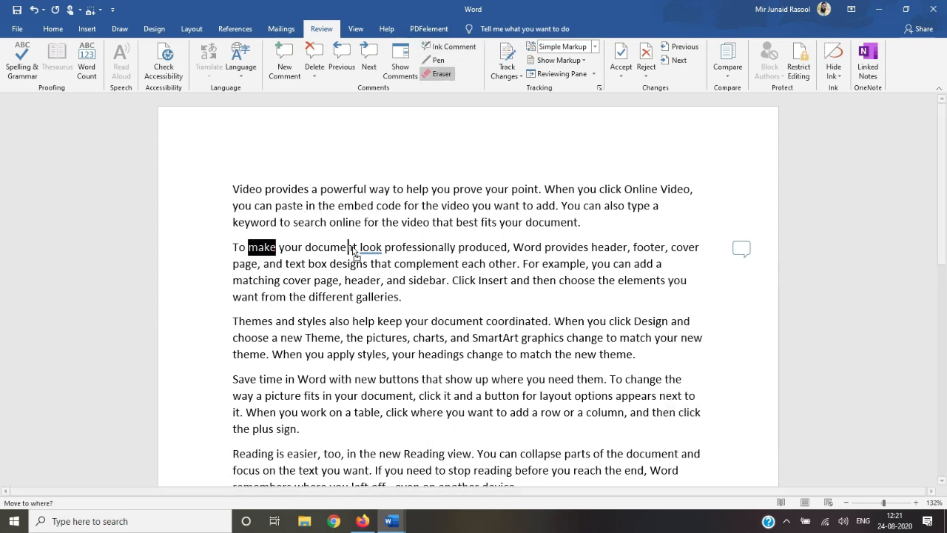
drag(261, 248, 326, 247)
key(ctrl)
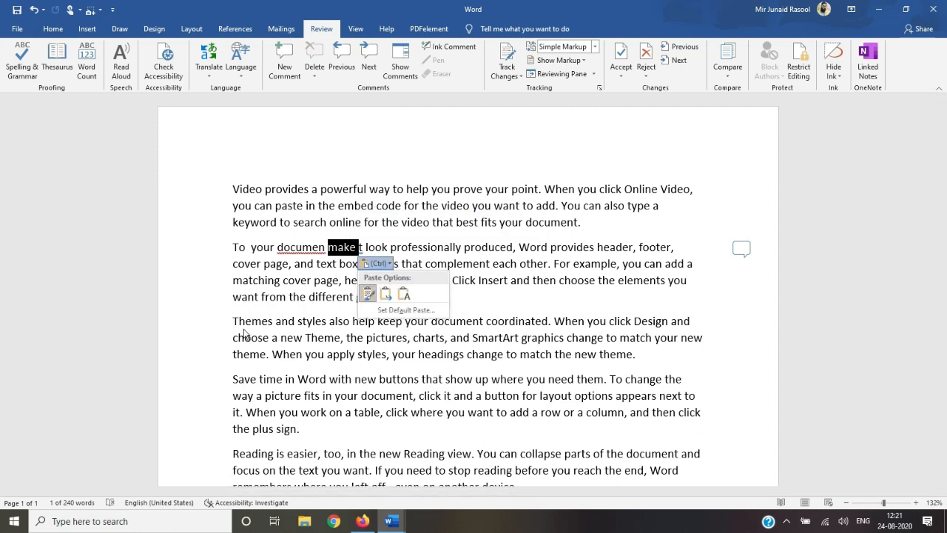
key(Escape)
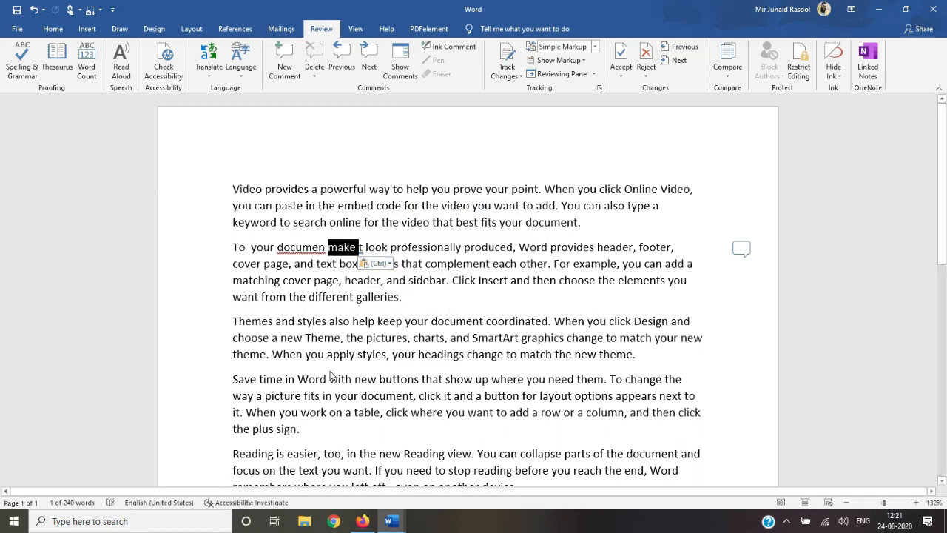
click(367, 319)
key(ctrl+z)
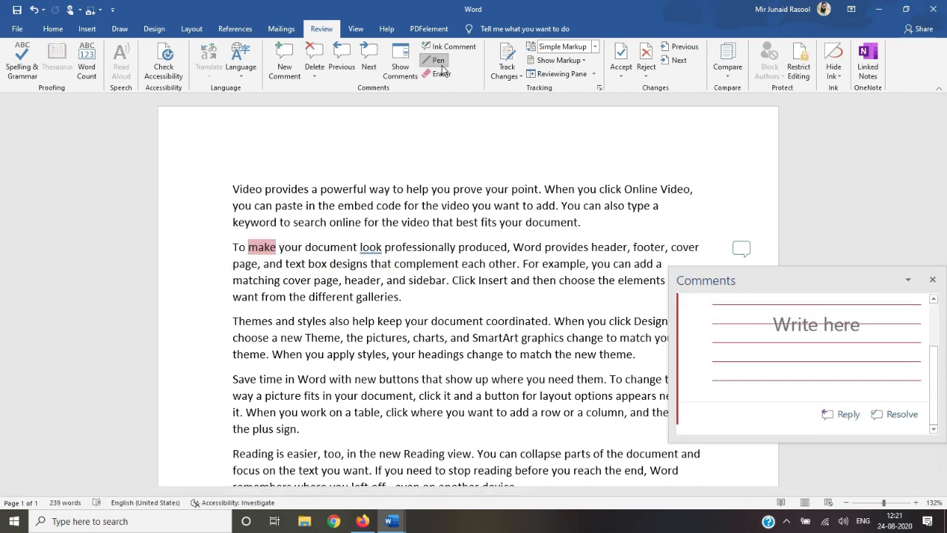
Step: Handwrite freehand strokes in the ink comment on "make", try the eraser on them, and close the comment
mouse_move(722, 316)
mouse_down()
mouse_move(777, 324)
mouse_move(817, 315)
mouse_move(810, 373)
mouse_move(850, 343)
mouse_move(812, 324)
mouse_move(840, 329)
mouse_up()
click(441, 75)
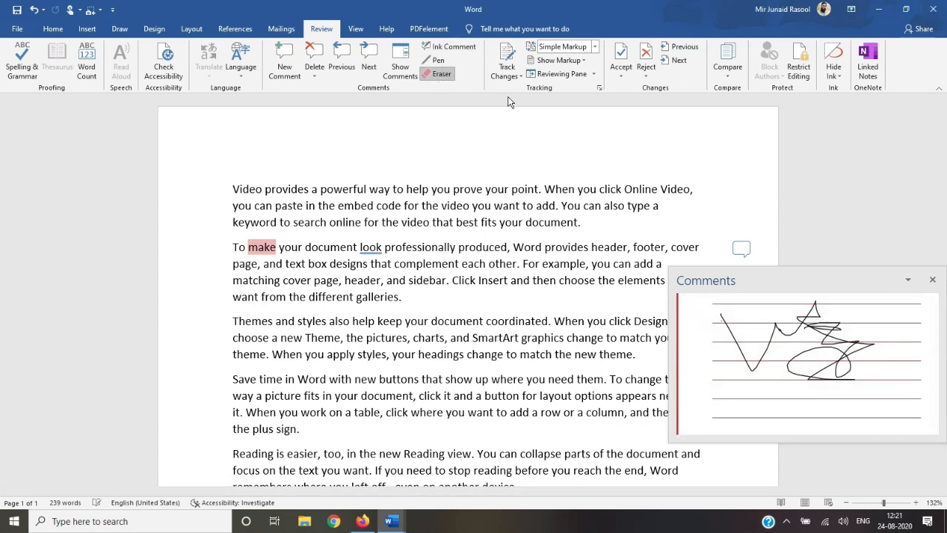
click(715, 319)
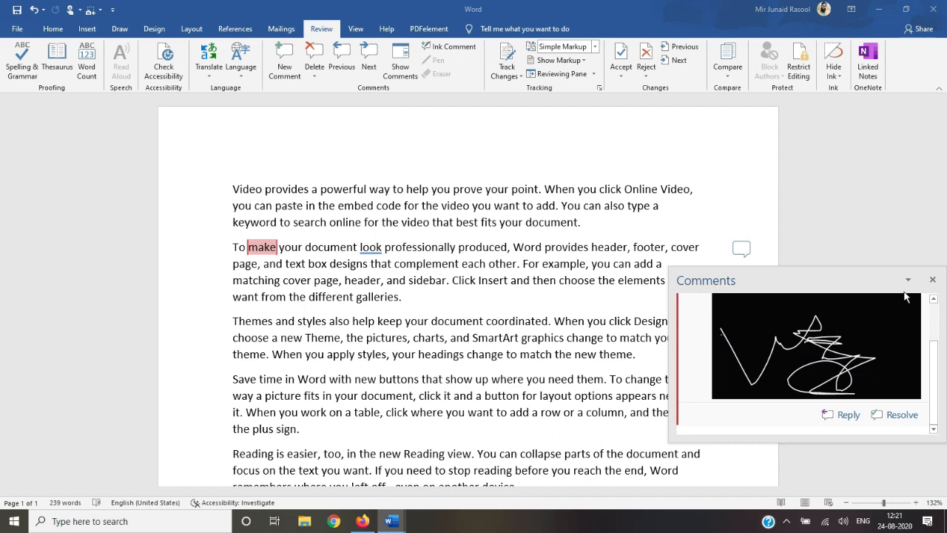
click(932, 280)
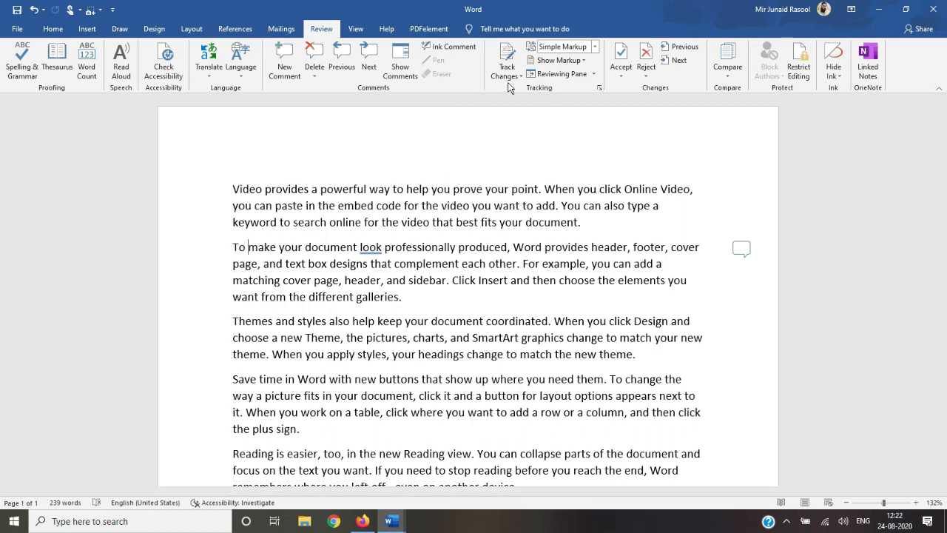
Step: Delete the handwritten ink comment attached to the word "make"
click(743, 250)
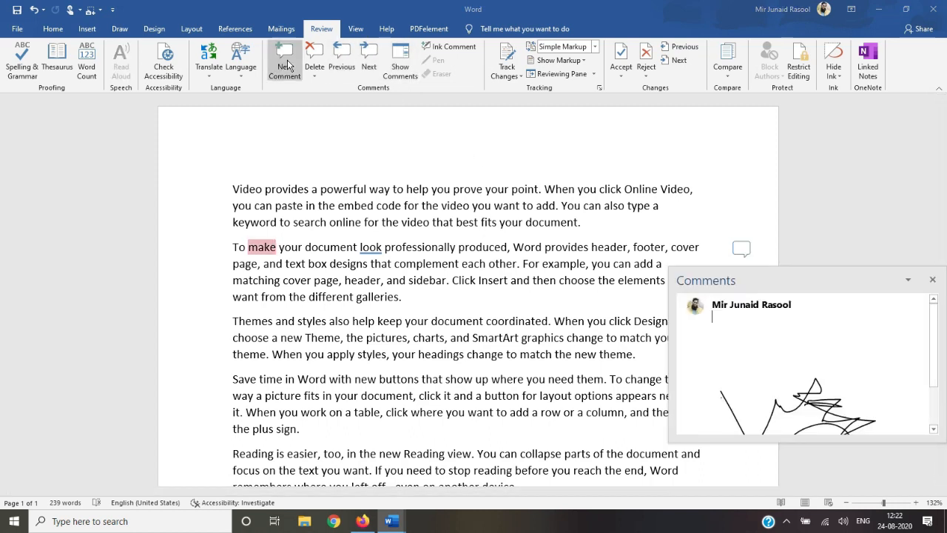
click(315, 76)
click(320, 95)
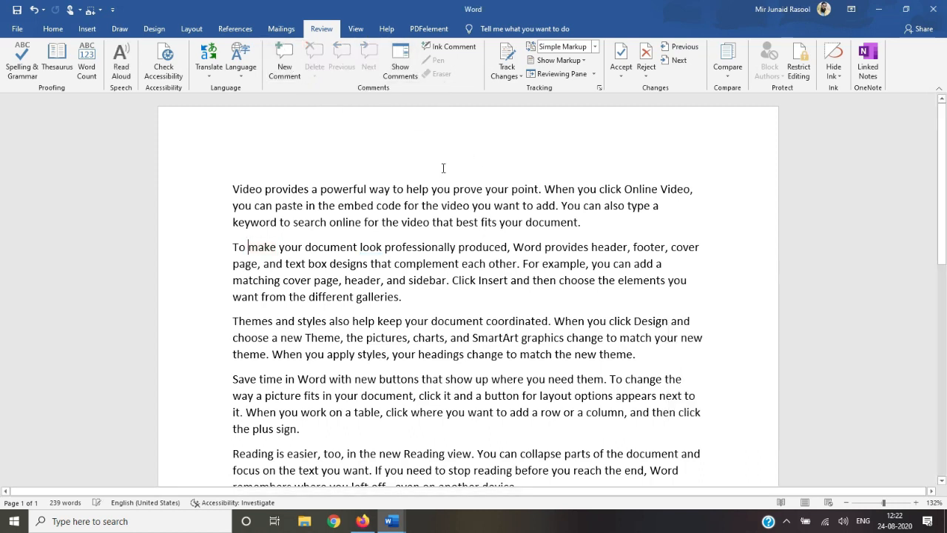
click(513, 78)
click(513, 78)
key(ctrl+s)
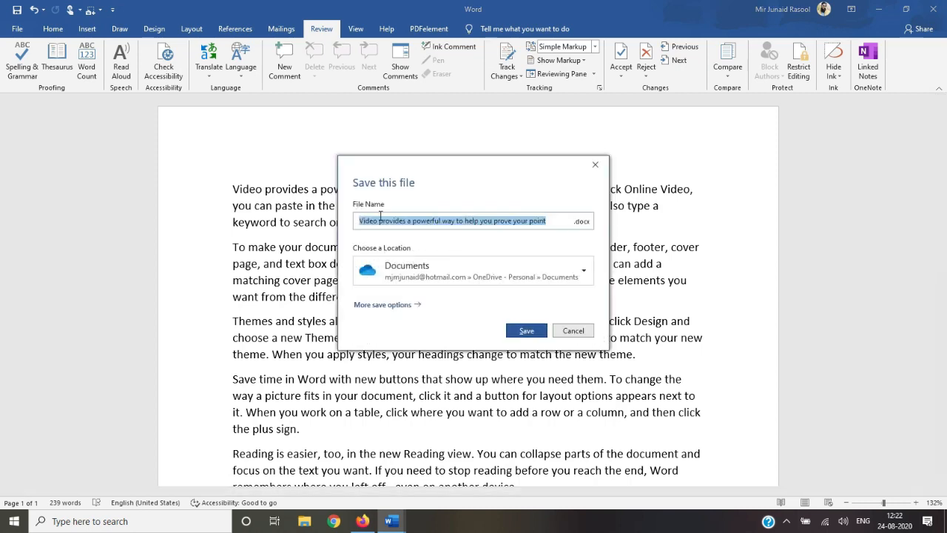
click(571, 331)
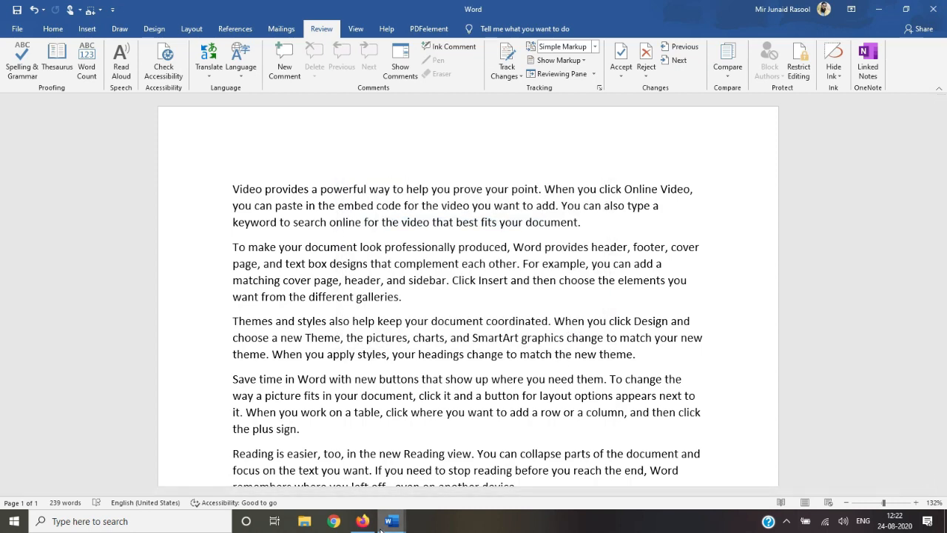
Step: Switch to the doc1.docx window, close its Translator, and delete the Urdu text below the first paragraph
mouse_move(383, 523)
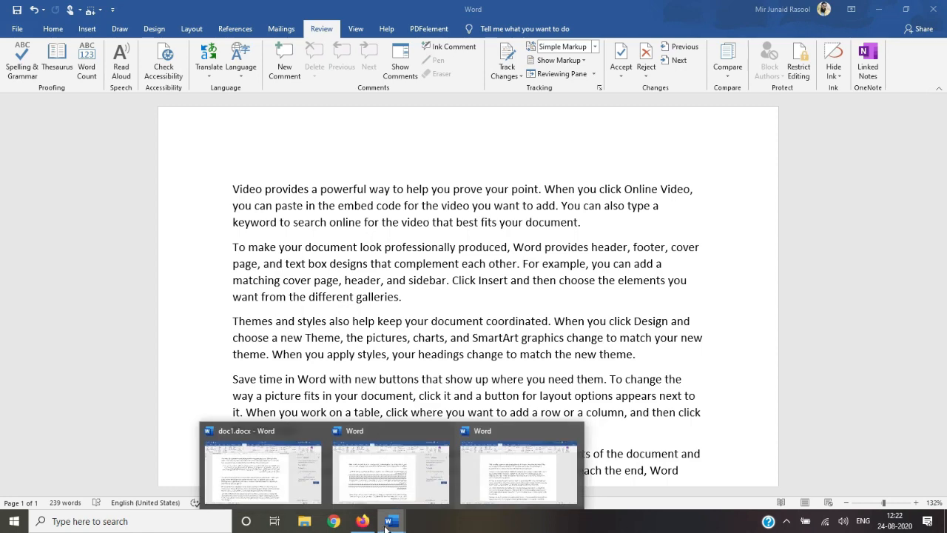
click(268, 467)
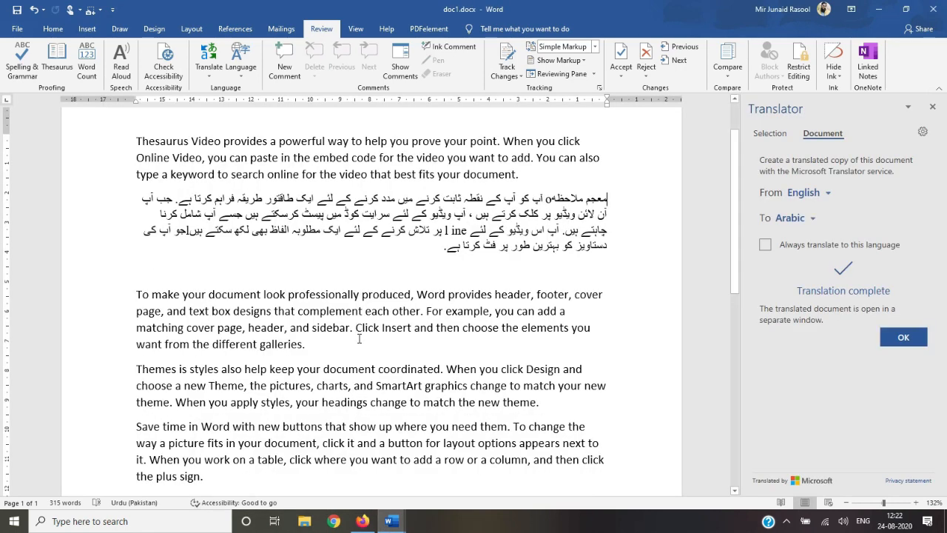
click(932, 109)
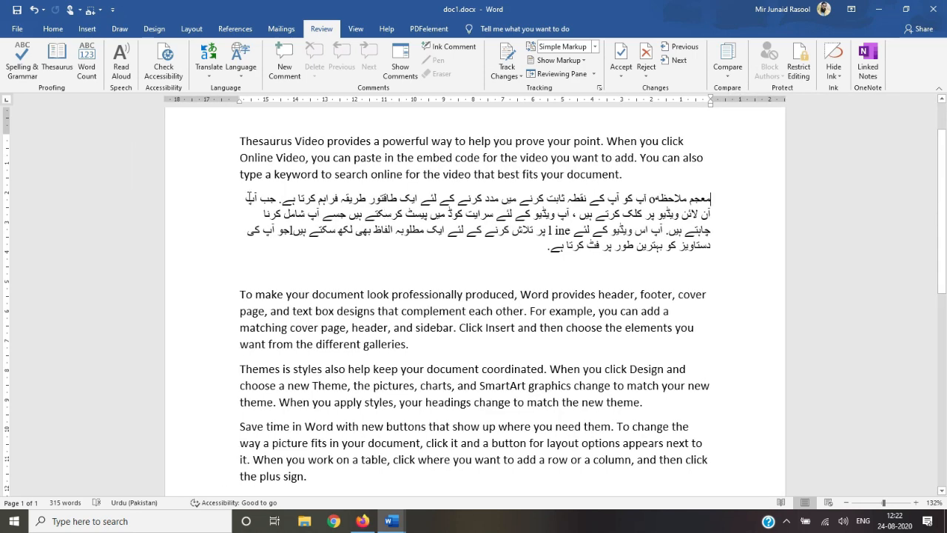
drag(250, 198, 646, 250)
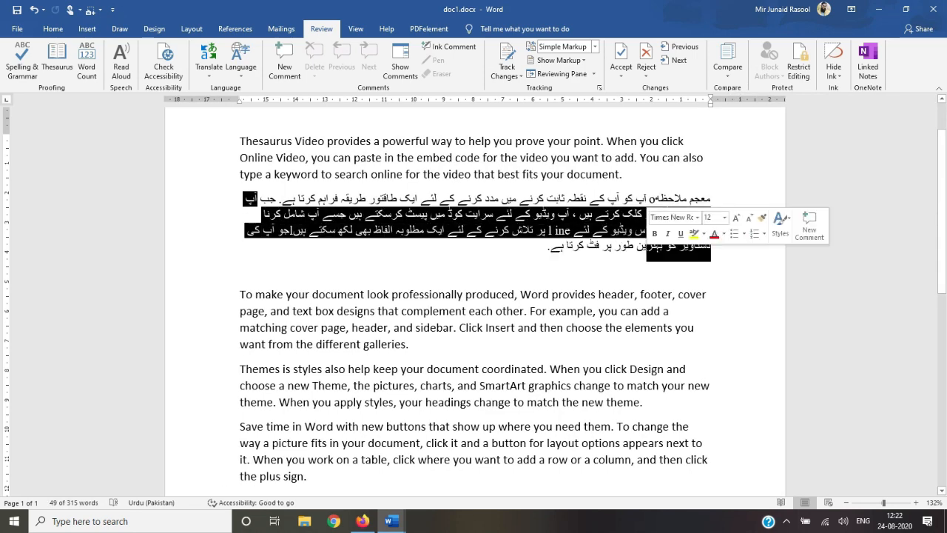
key(Delete)
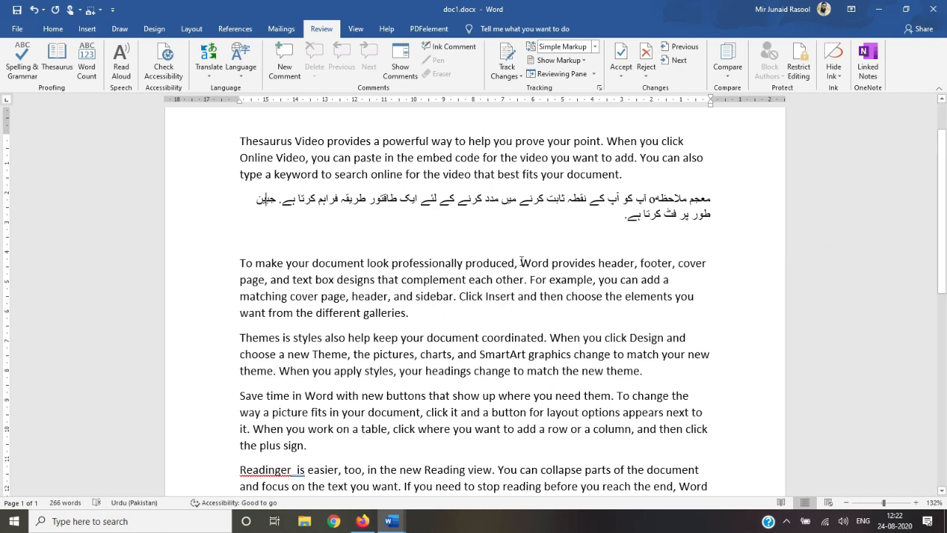
drag(410, 212, 676, 200)
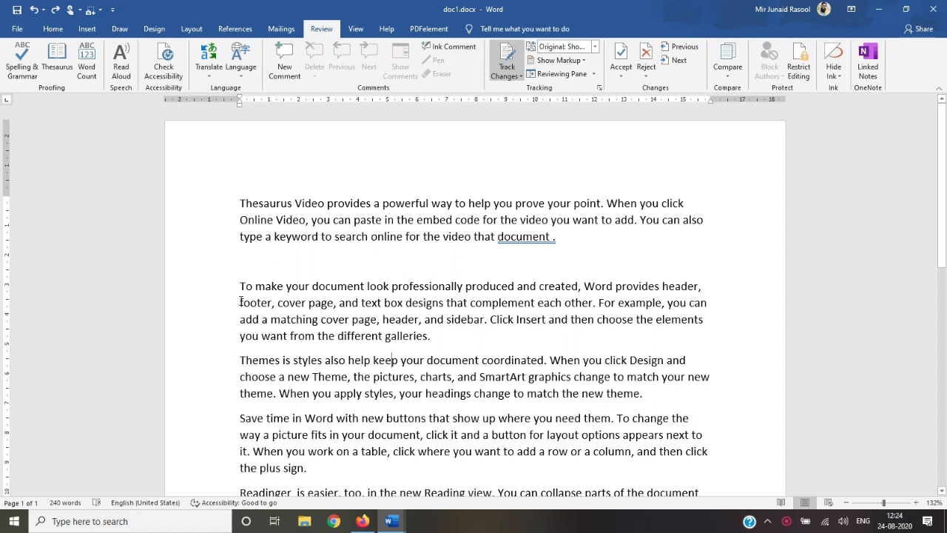
Step: Delete "footer, cover page," from the second paragraph as a tracked change and turn off Track Changes
drag(241, 302, 339, 306)
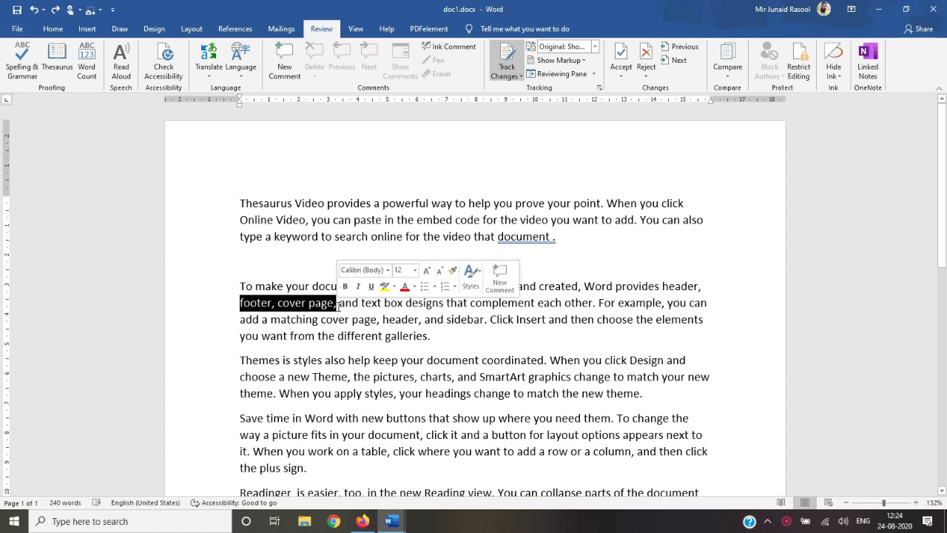
key(Delete)
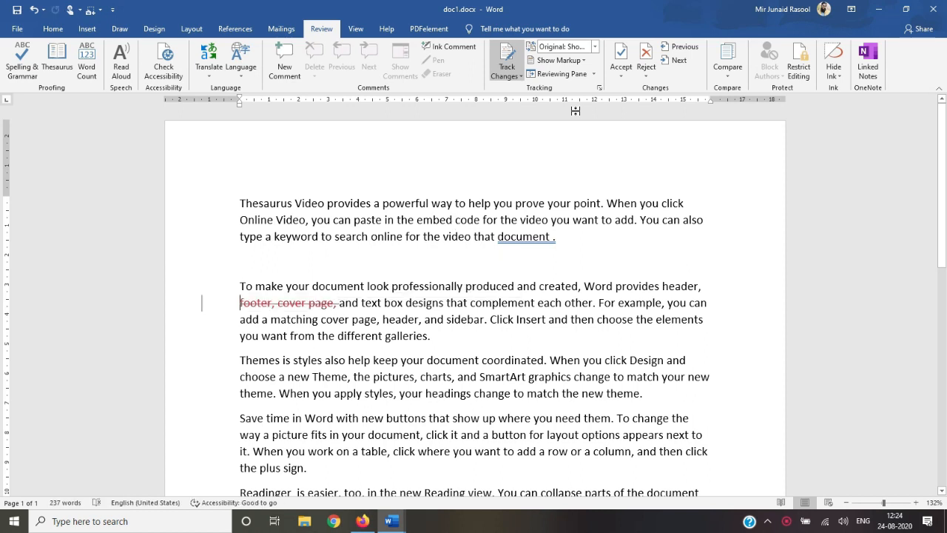
click(511, 65)
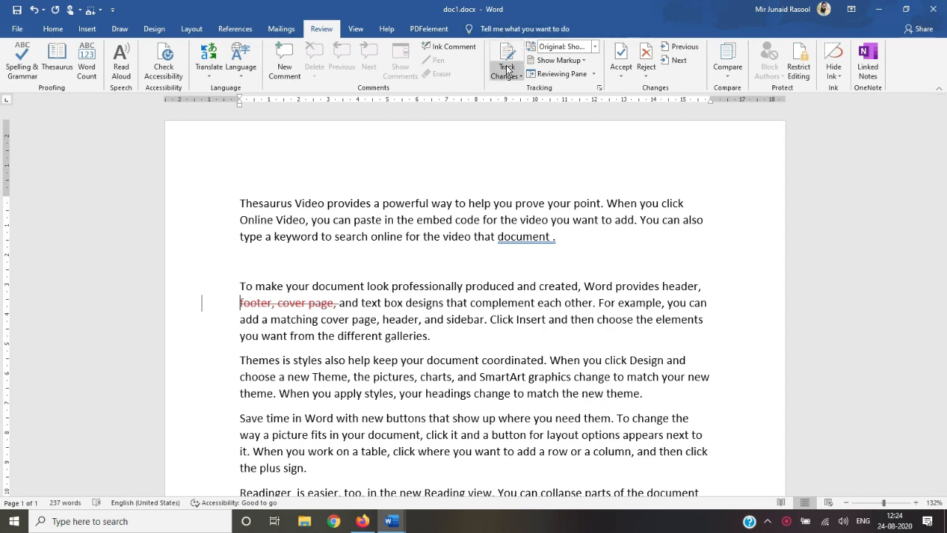
Step: With Simple Markup shown and Track Changes on, insert "hey ha" before "document" in the first paragraph
click(595, 46)
click(568, 64)
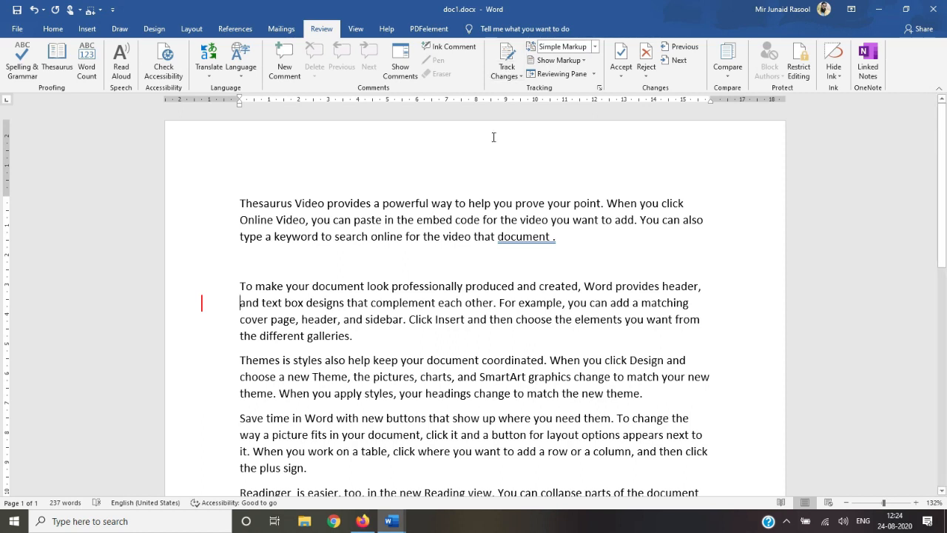
click(503, 71)
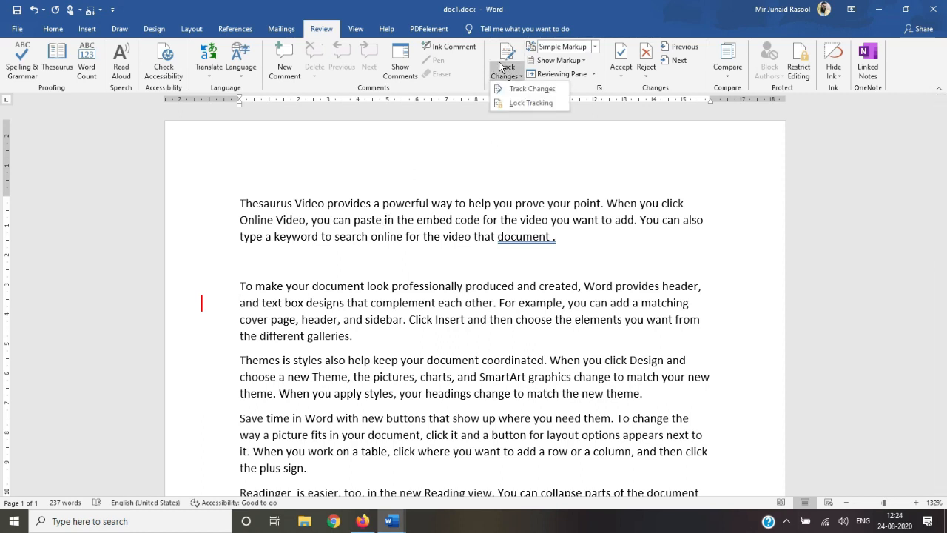
click(507, 54)
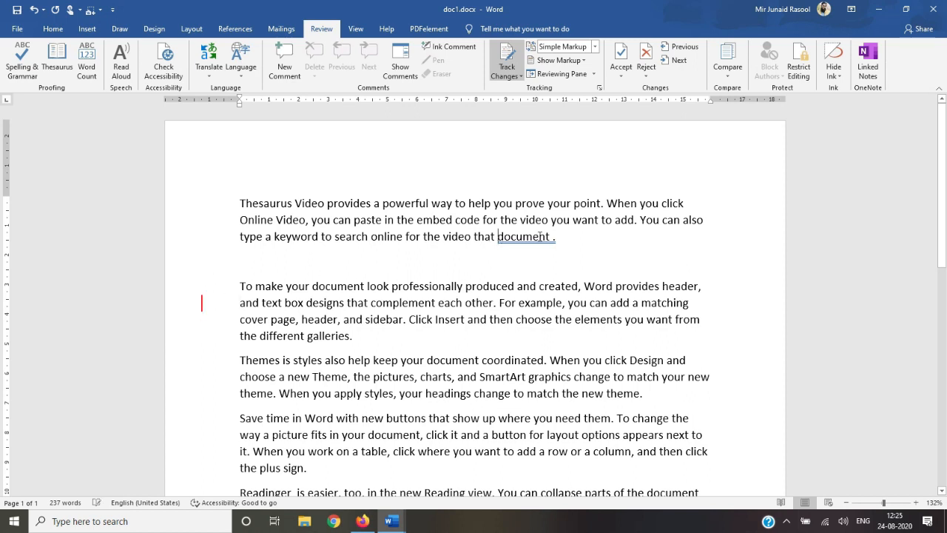
text(hey ha)
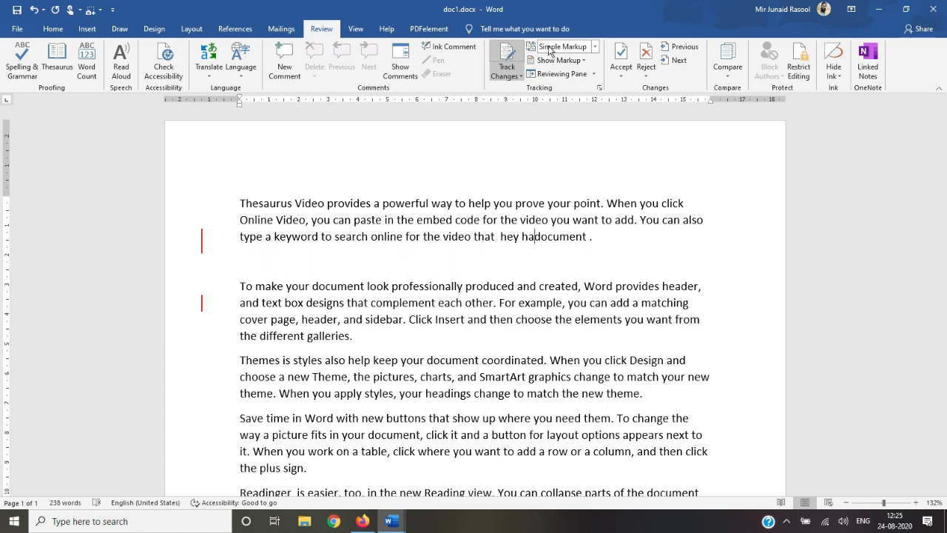
Step: Compare the tracked edits in the All Markup, No Markup and Original display modes
click(594, 47)
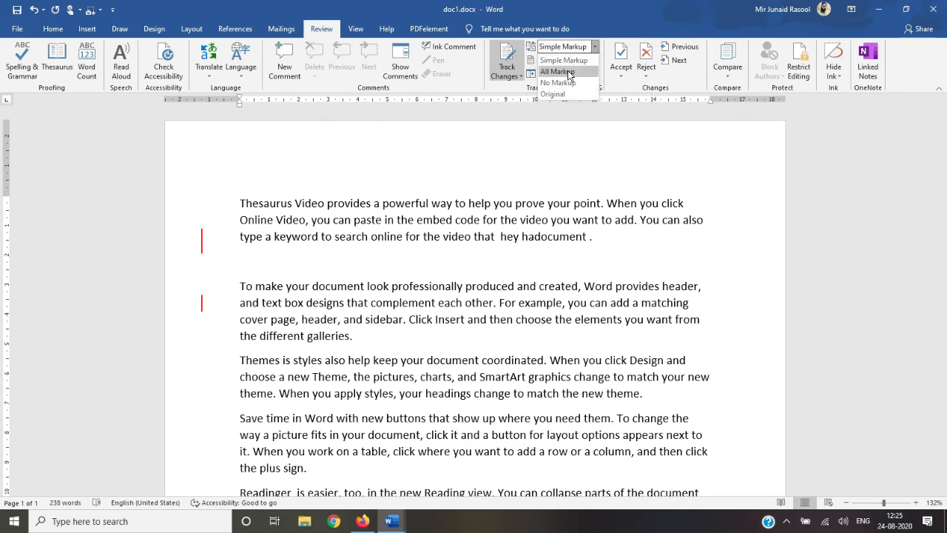
click(567, 71)
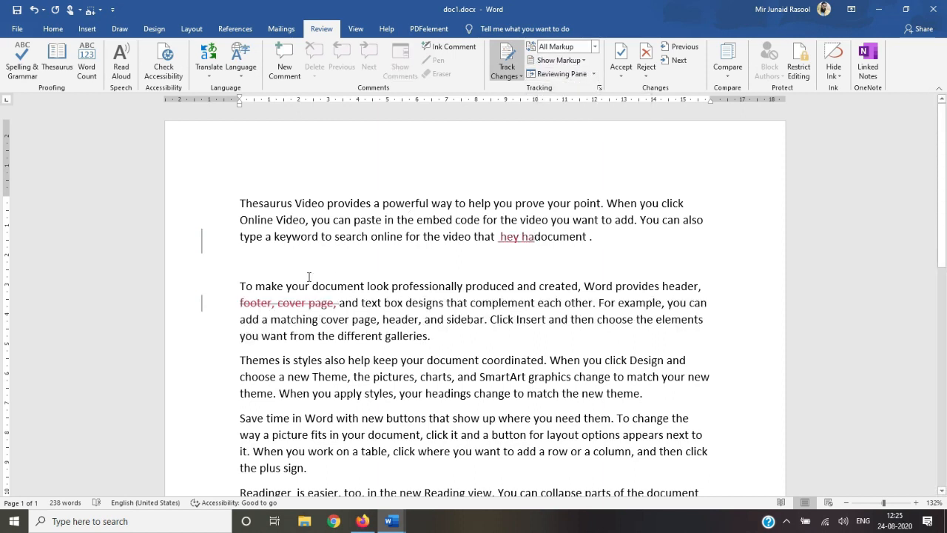
click(595, 47)
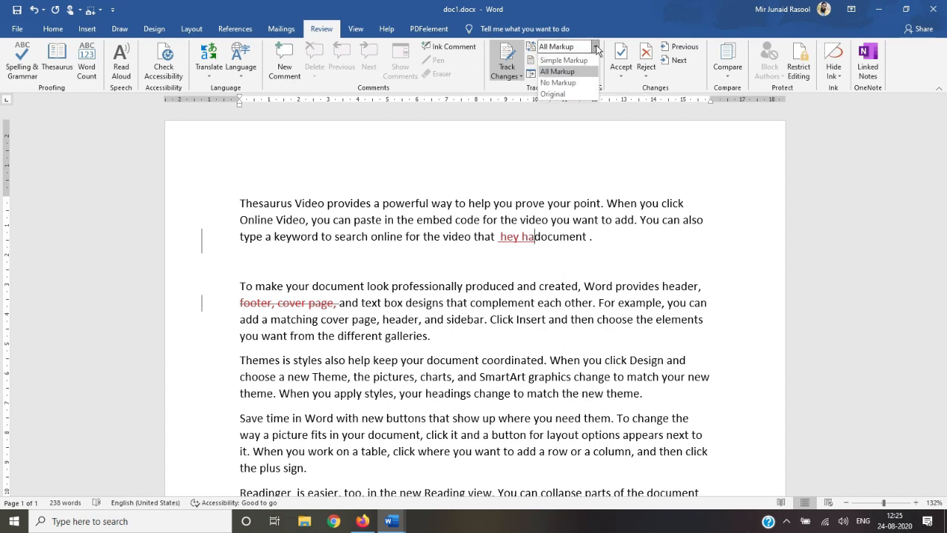
click(574, 83)
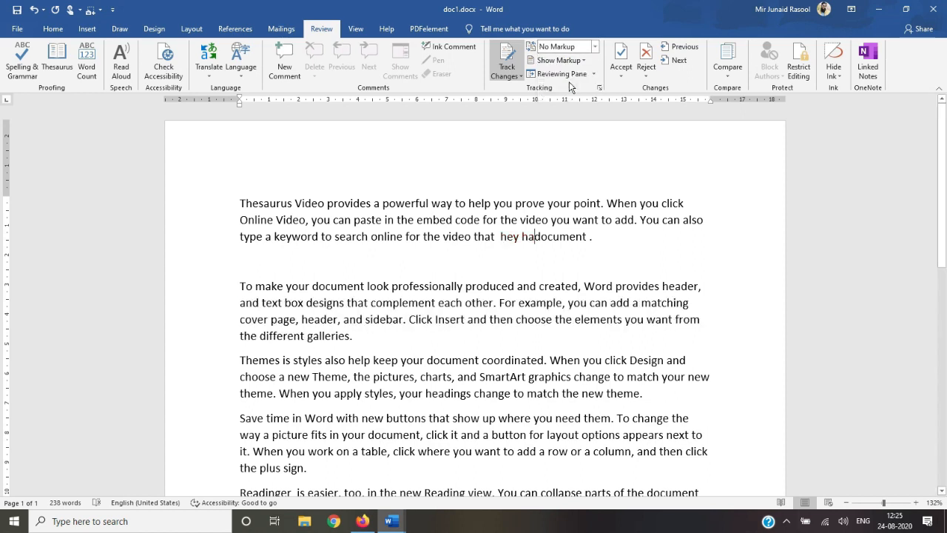
click(596, 46)
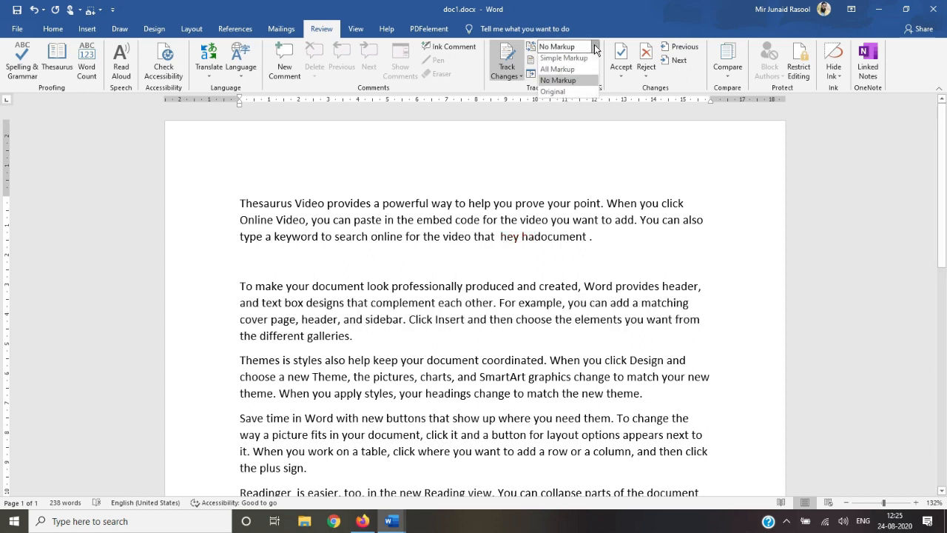
click(556, 96)
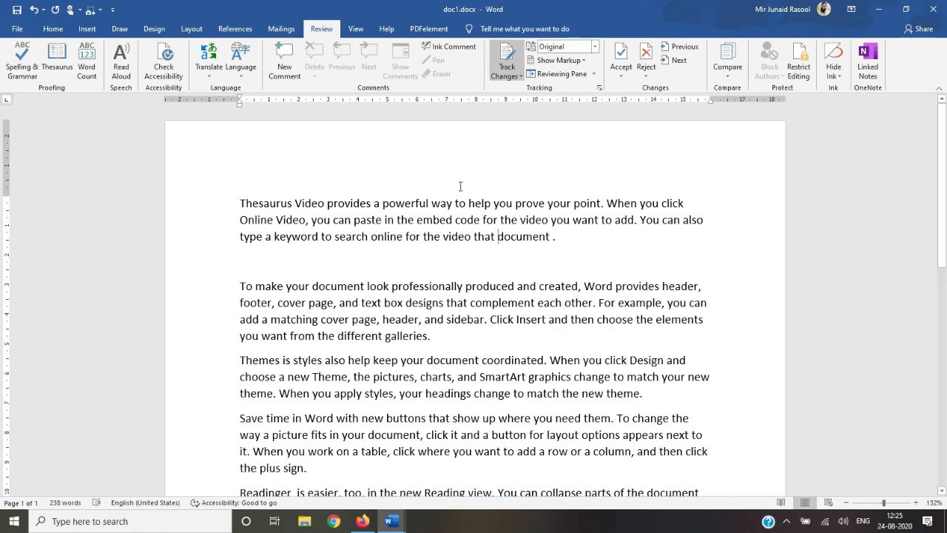
Step: Turn off Track Changes and examine the listed revisions in the Reviewing Pane before closing it
click(506, 58)
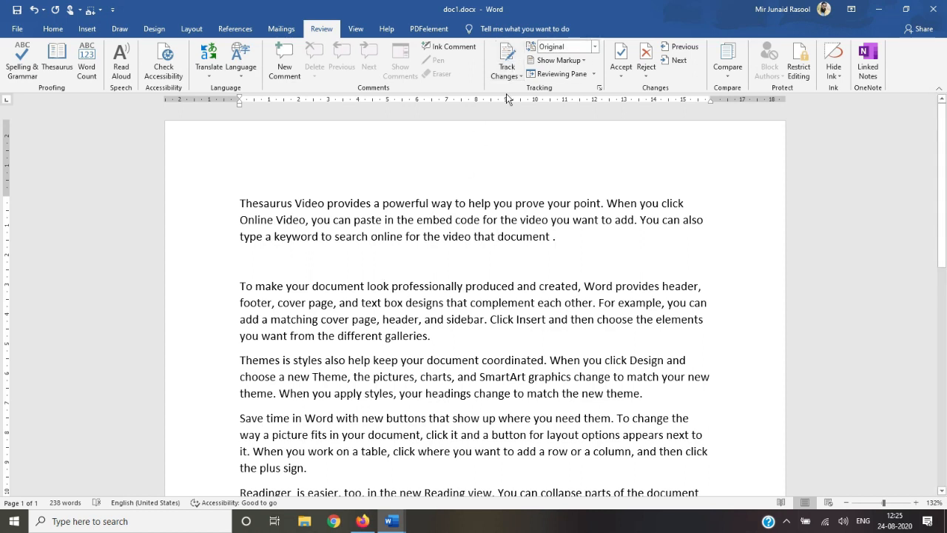
click(560, 74)
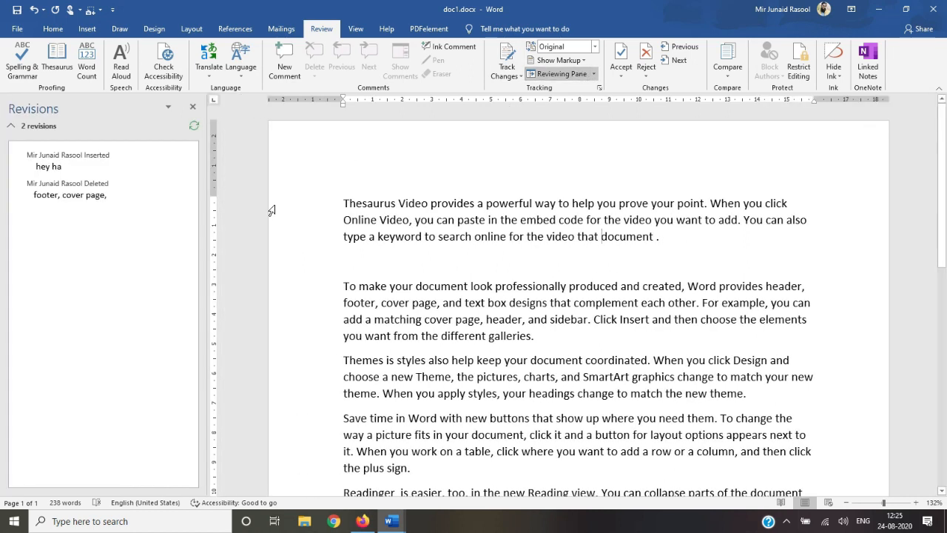
click(62, 195)
click(193, 107)
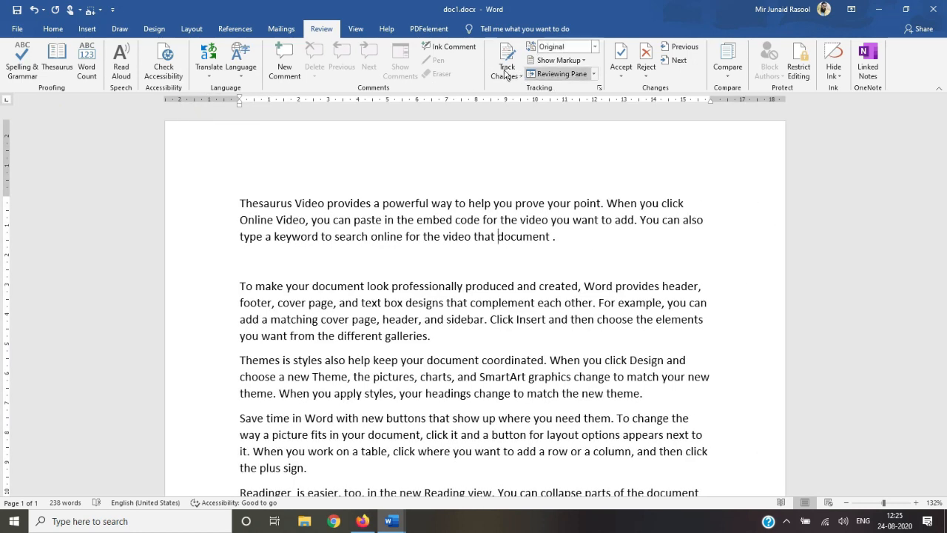
click(409, 274)
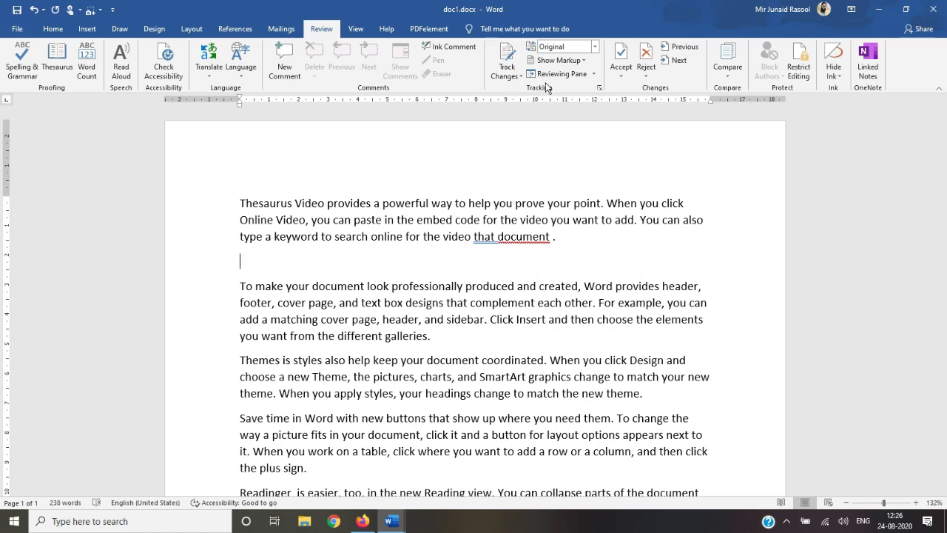
click(582, 62)
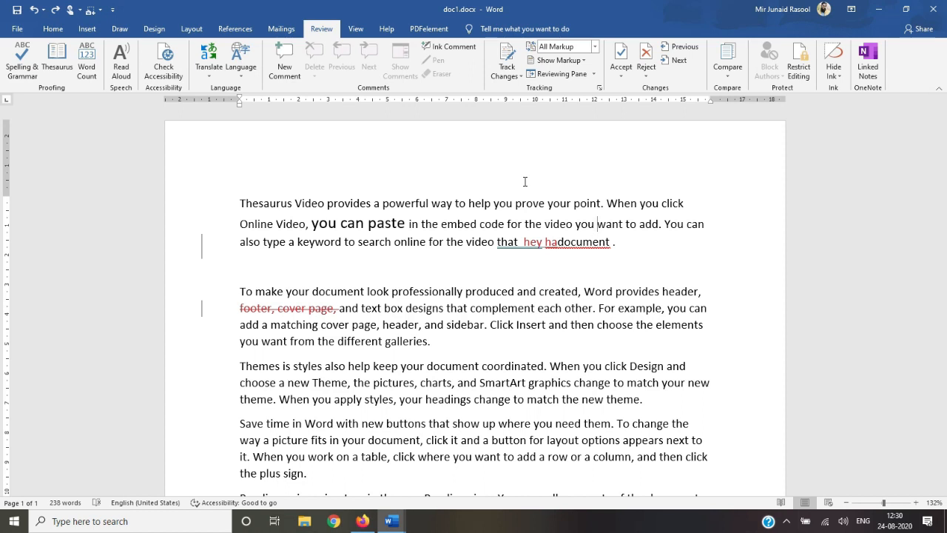
Step: Accept the inserted "hey ha" and the deleted "footer, cover page," one after the other, and undo the acceptance
click(625, 76)
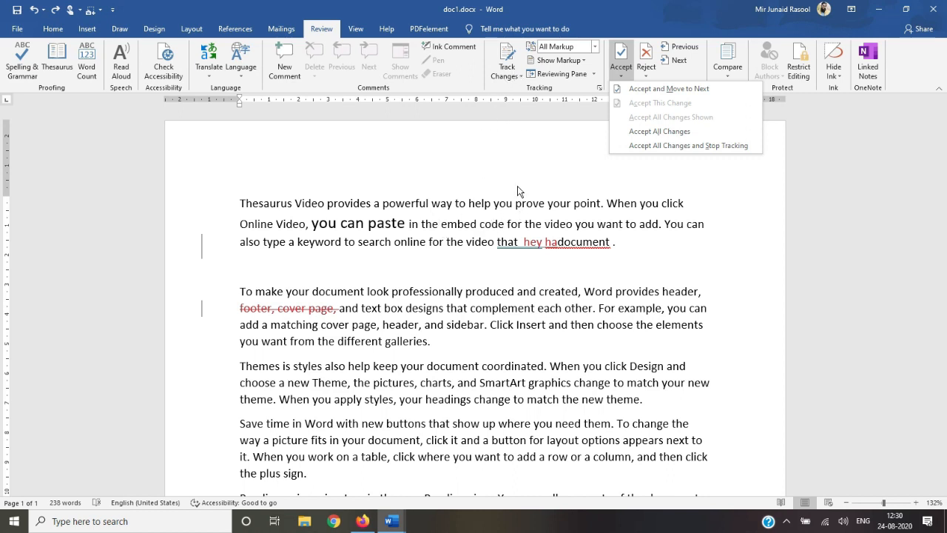
click(634, 88)
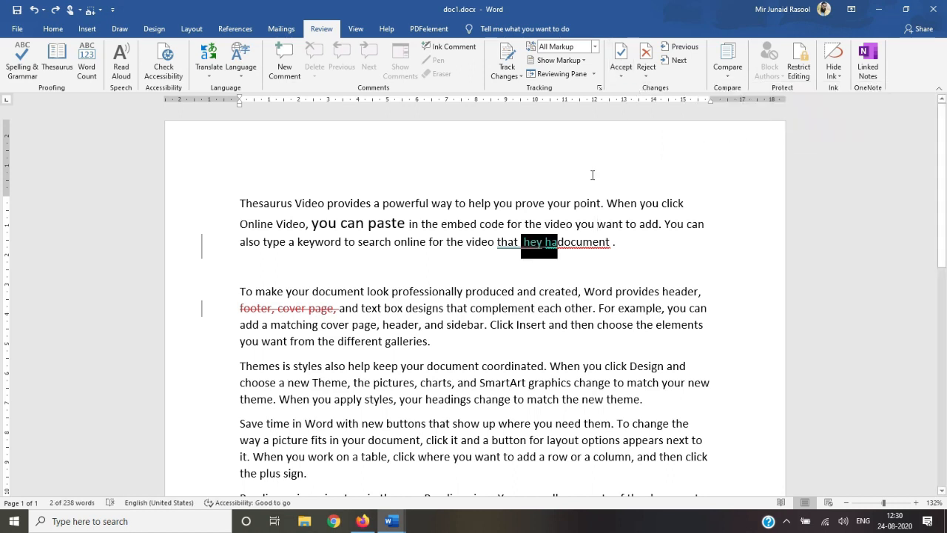
click(620, 77)
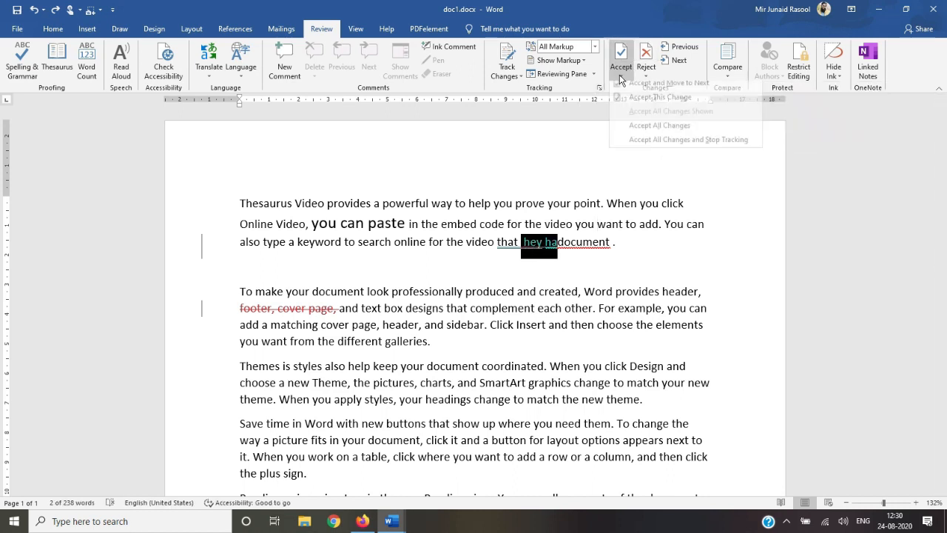
click(634, 84)
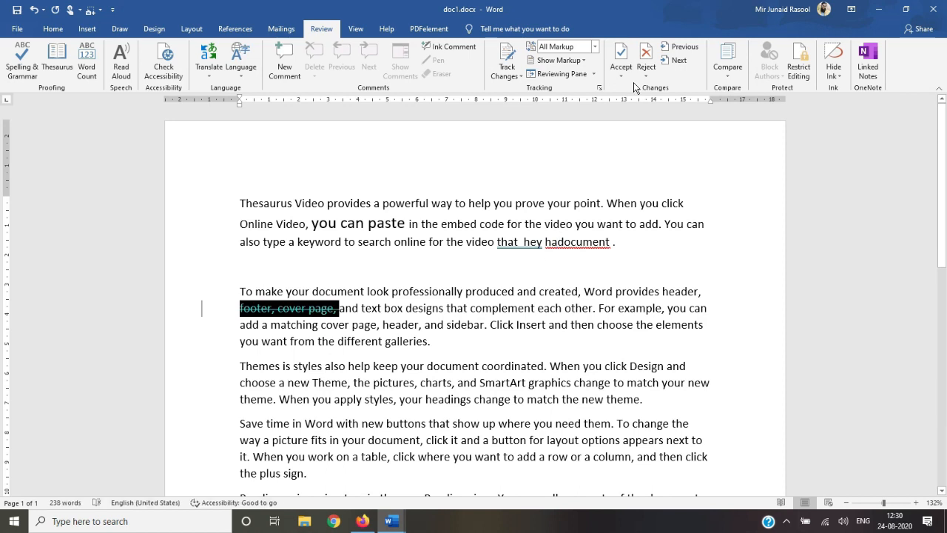
click(634, 86)
click(634, 89)
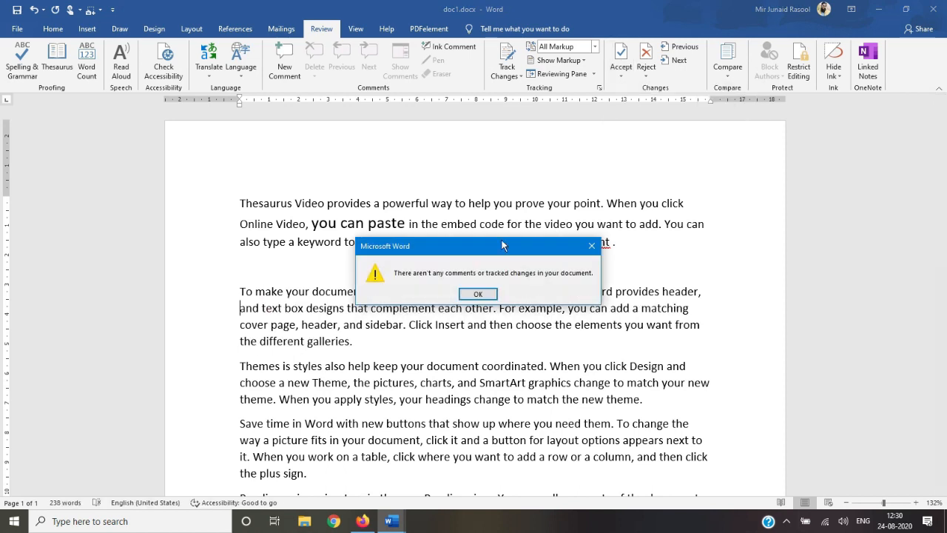
click(481, 295)
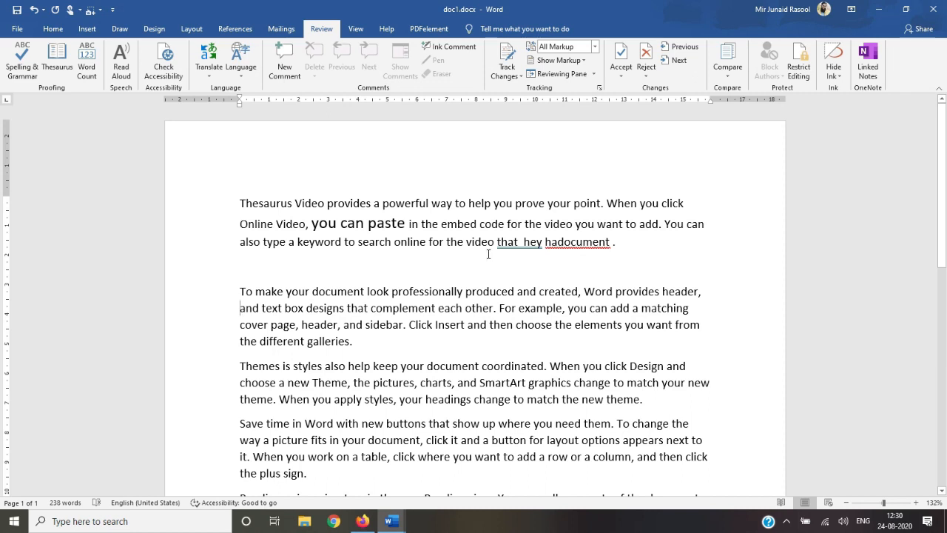
key(ctrl+z)
key(ctrl+z)
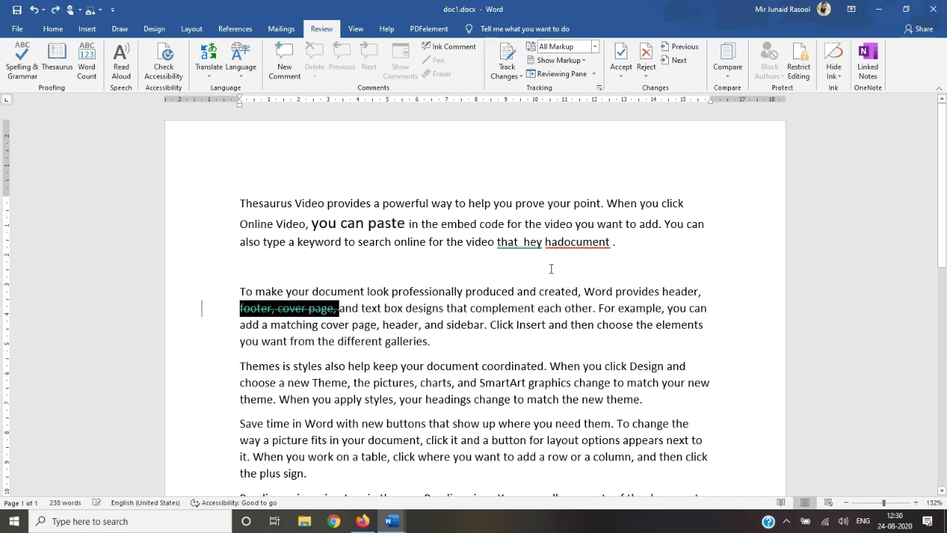
Step: Reject all tracked changes in the document and undo the rejection
click(646, 71)
click(655, 89)
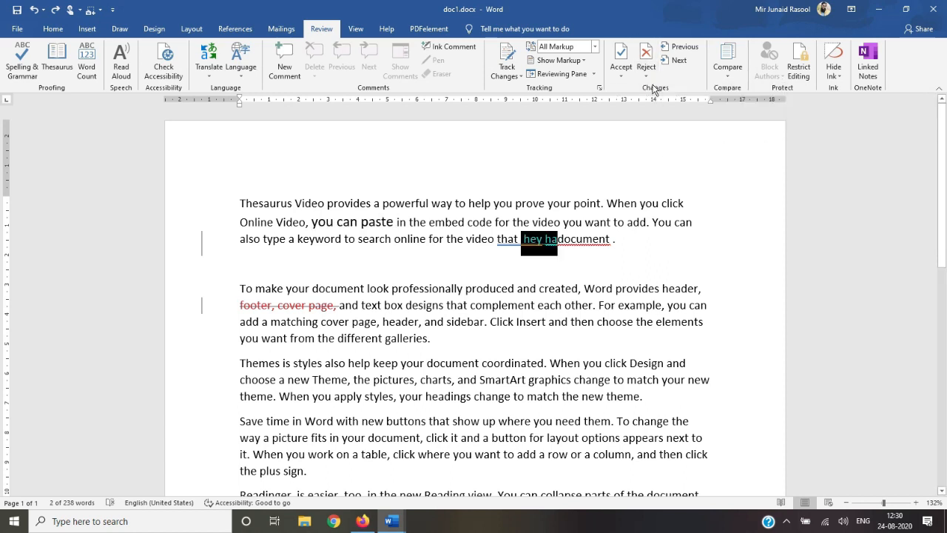
click(650, 74)
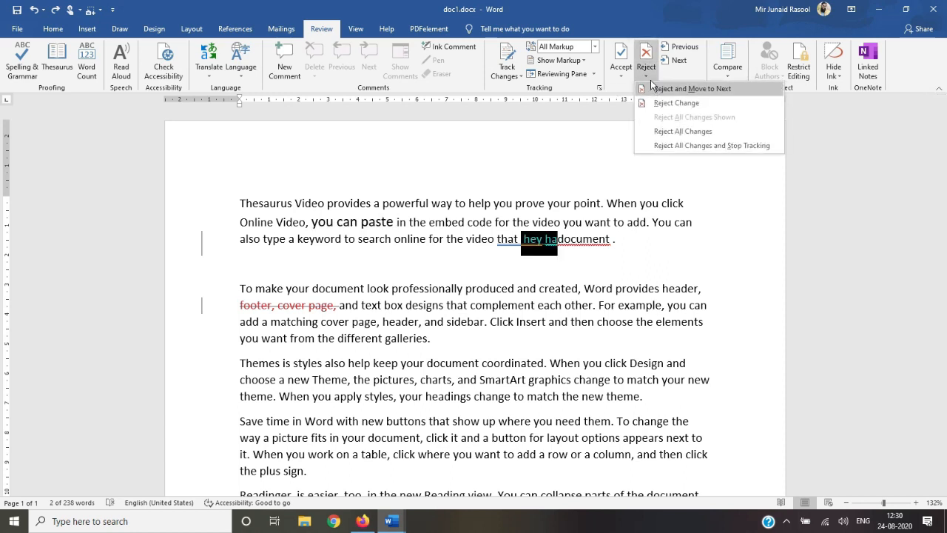
click(657, 131)
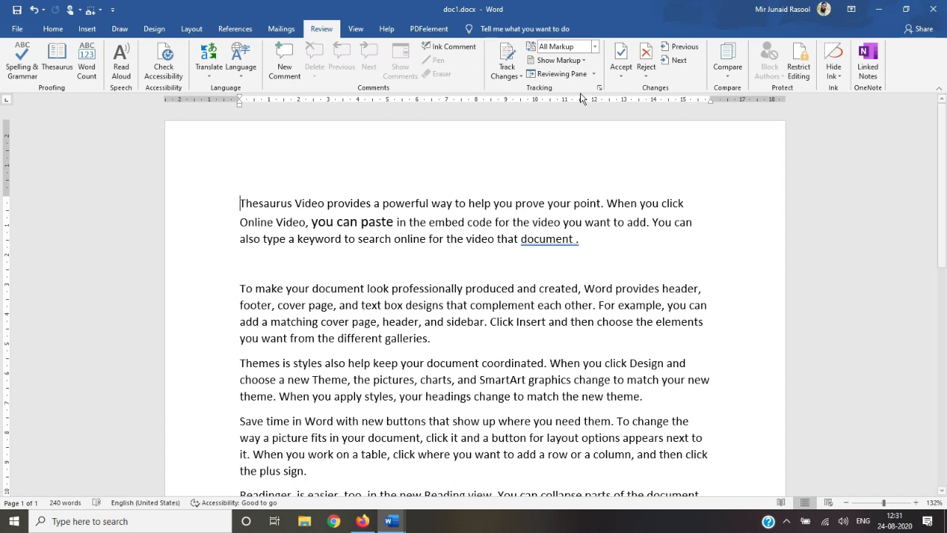
click(678, 60)
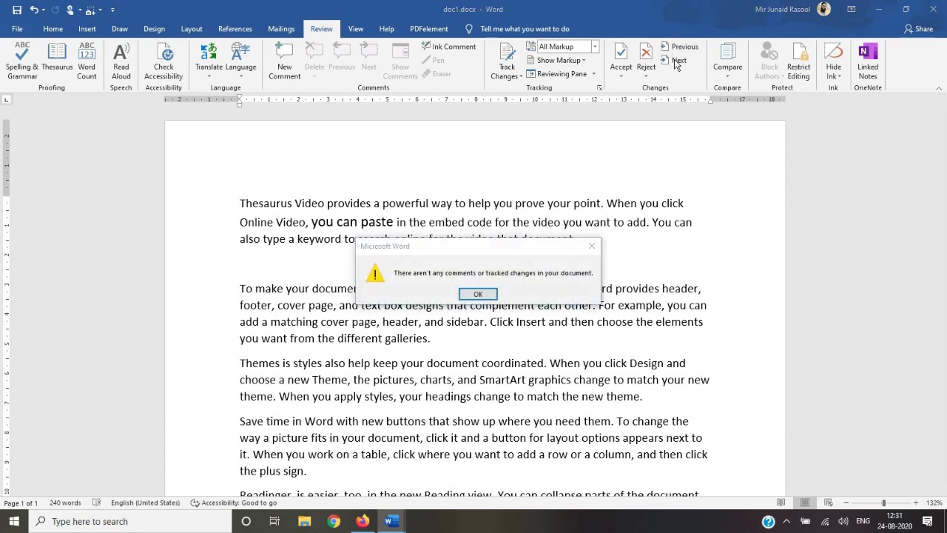
click(475, 294)
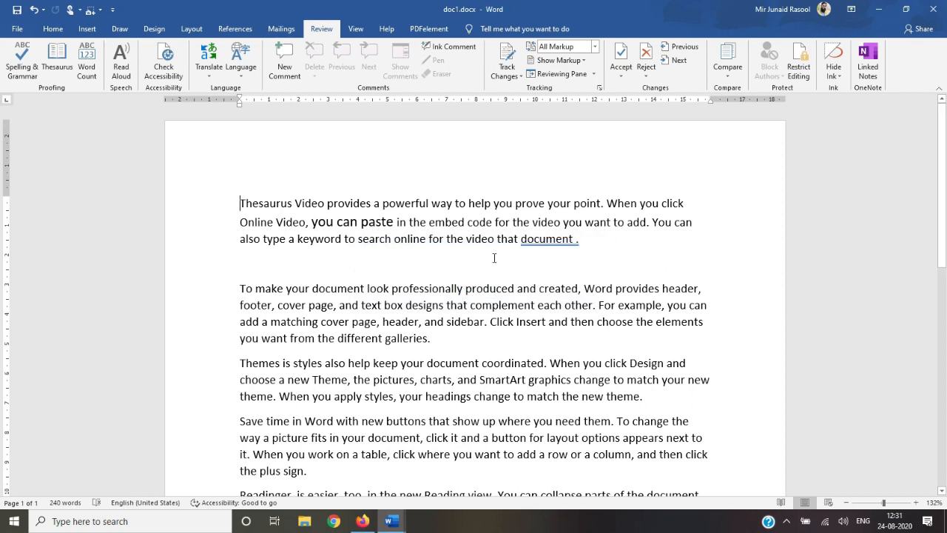
key(ctrl+z)
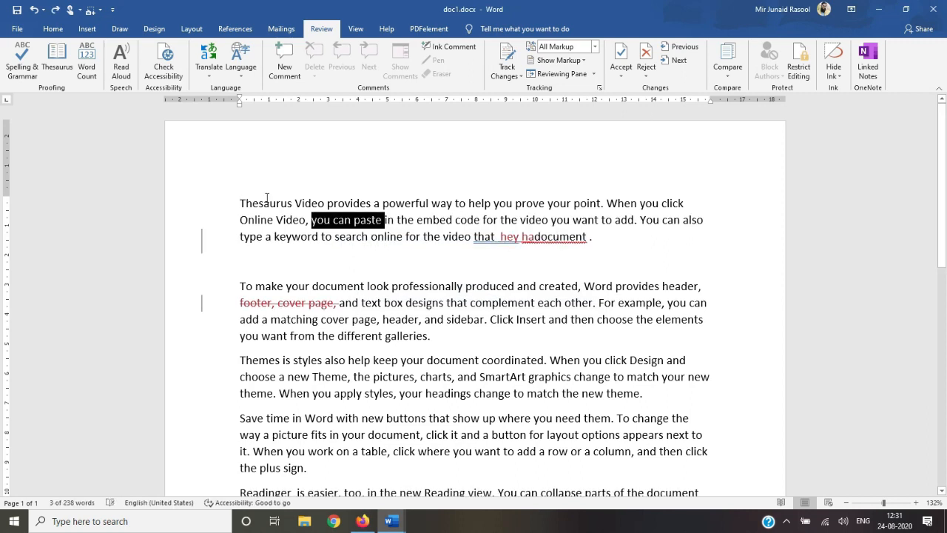
Step: Step forward and backward through the tracked changes in the first two paragraphs
click(259, 202)
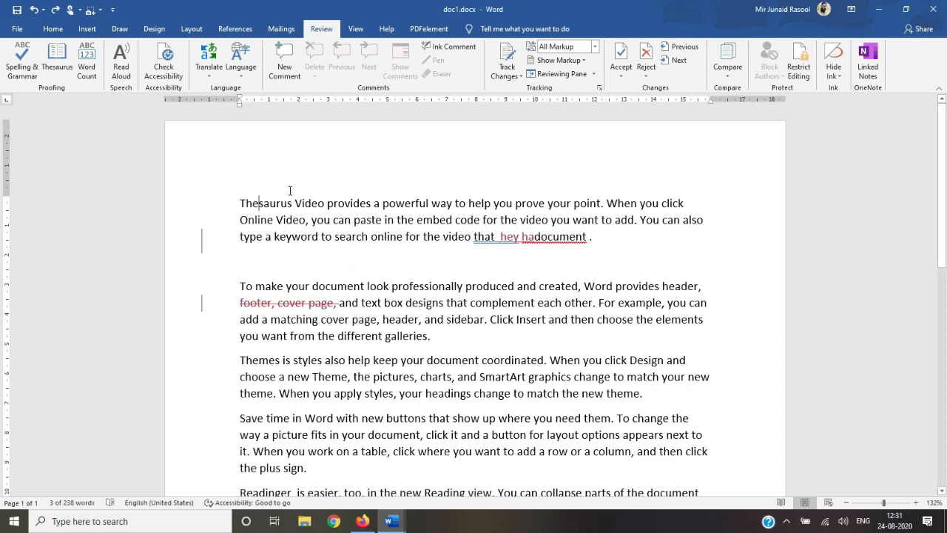
click(677, 60)
click(678, 60)
click(678, 60)
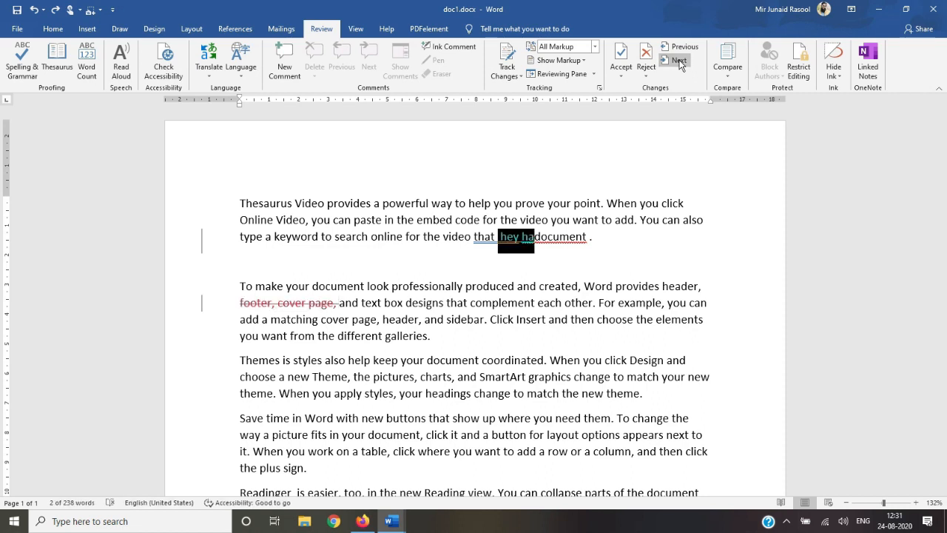
click(677, 60)
click(677, 60)
click(681, 47)
click(681, 48)
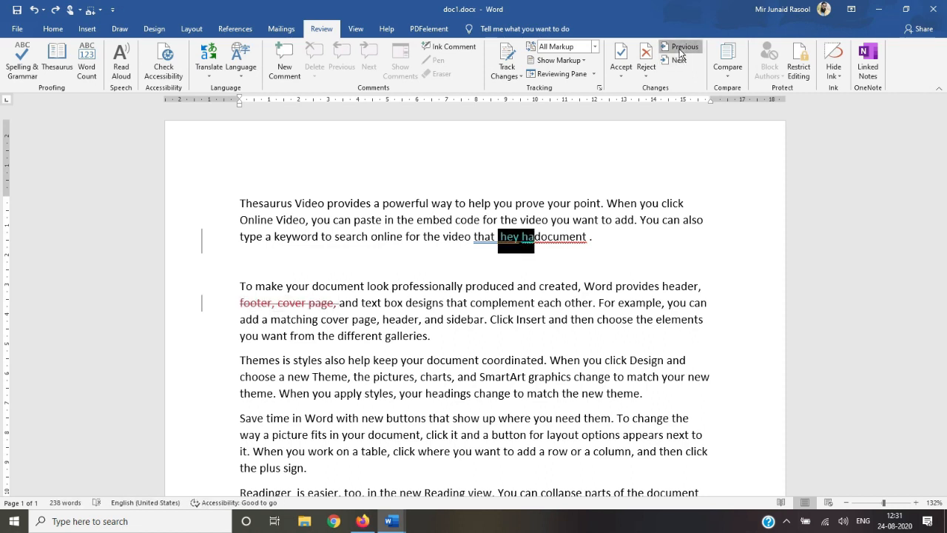
click(680, 48)
click(484, 237)
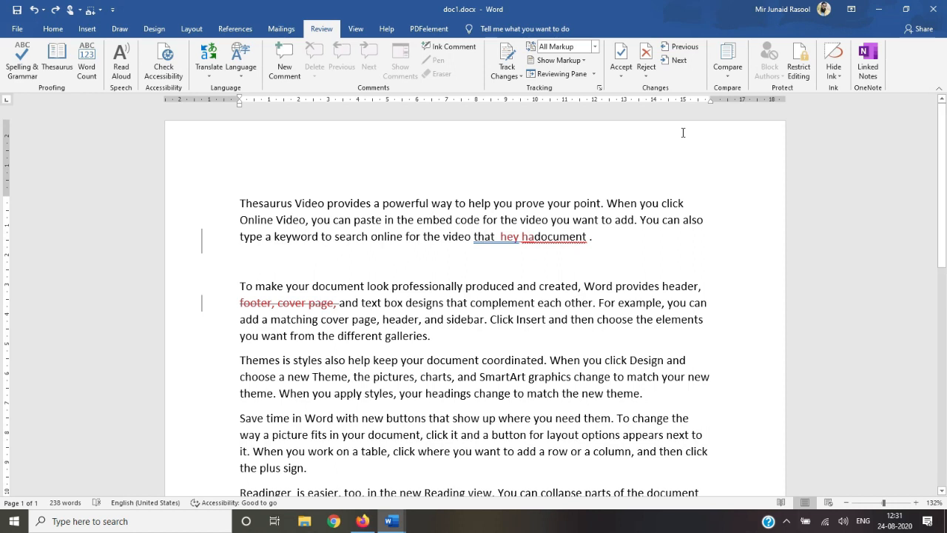
Step: Undo the tracked edits and the earlier text edits back to the Urdu text below the first paragraph
key(ctrl+z)
key(ctrl+z)
key(ctrl+z)
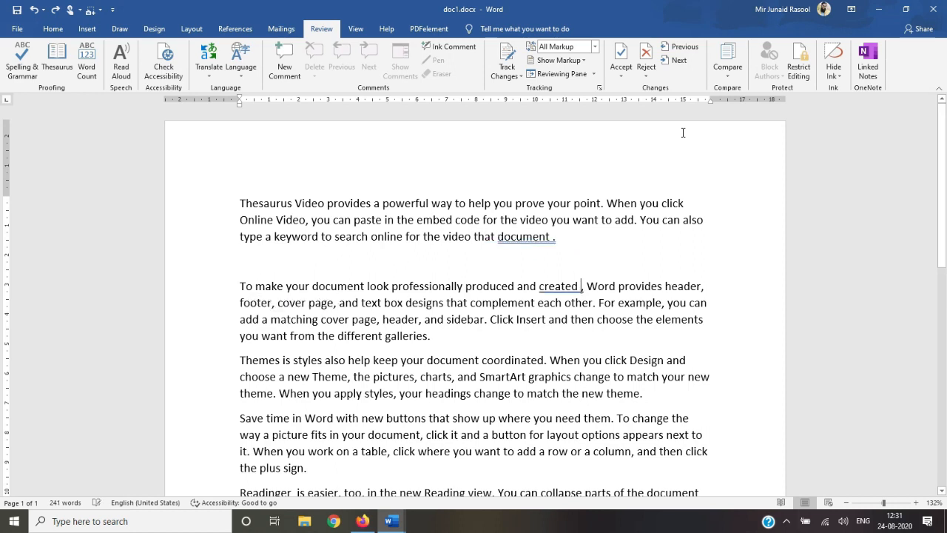
key(ctrl+z)
key(ctrl+z)
key(ctrl+z)
key(ctrl+z)
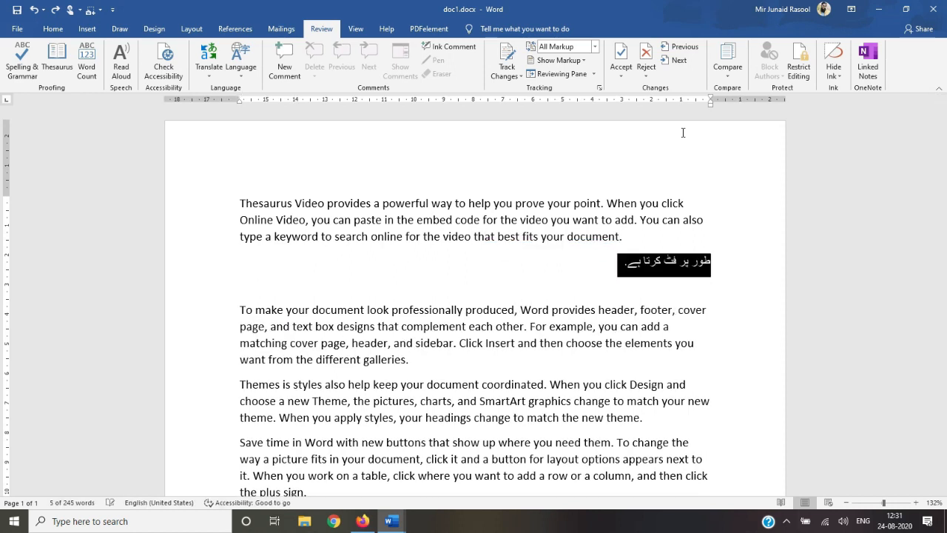
key(ctrl+z)
Step: Delete the remaining Urdu text and the blank lines between the first and second paragraphs of doc1.docx
key(Delete)
key(Delete)
key(Delete)
key(Delete)
key(Delete)
key(Delete)
key(Delete)
key(Delete)
key(Delete)
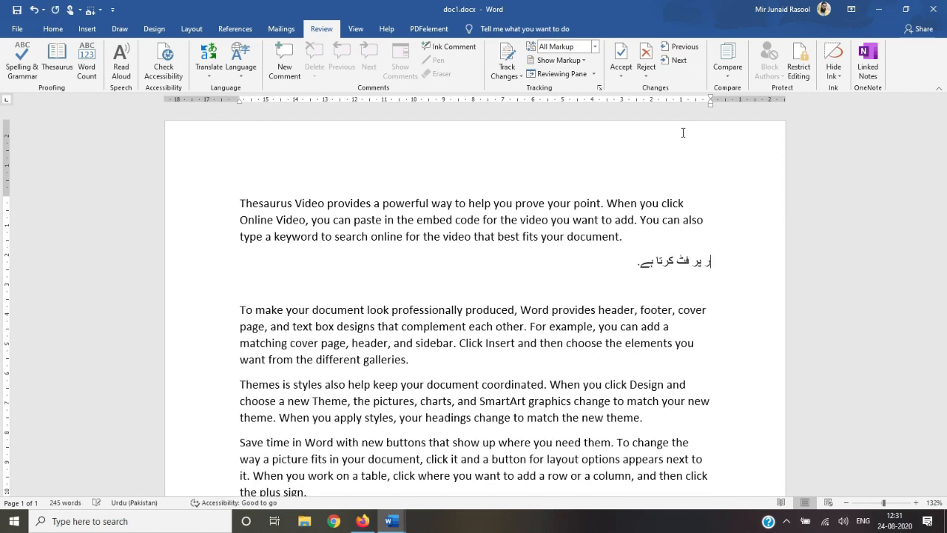
key(Delete)
key(Delete)
key(Delete)
key(Delete)
key(Delete)
key(Delete)
key(Delete)
key(Delete)
key(Delete)
key(Delete)
key(Delete)
key(Delete)
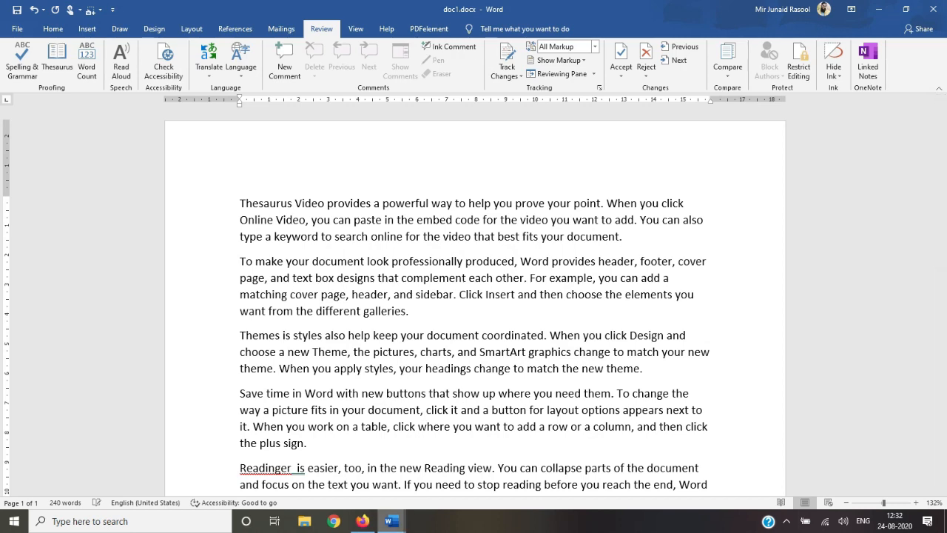
mouse_move(396, 525)
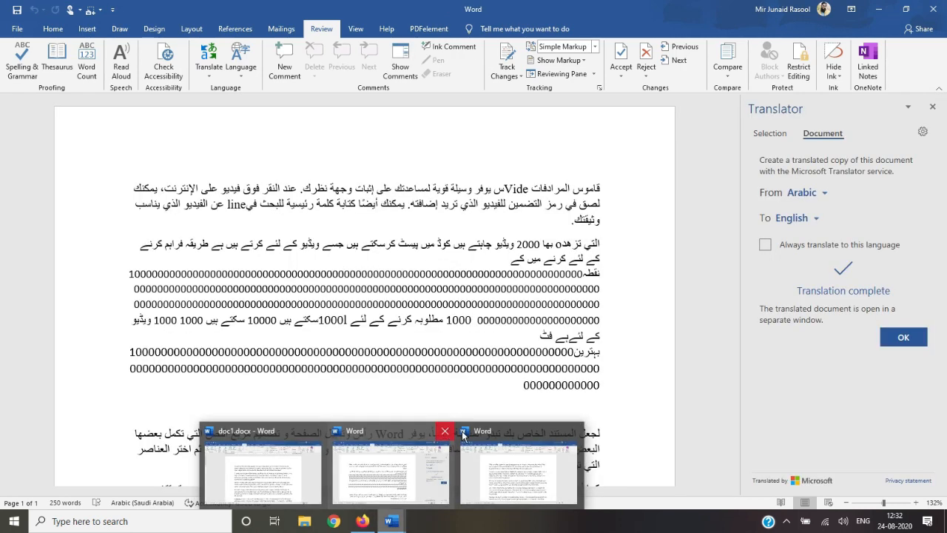
click(463, 436)
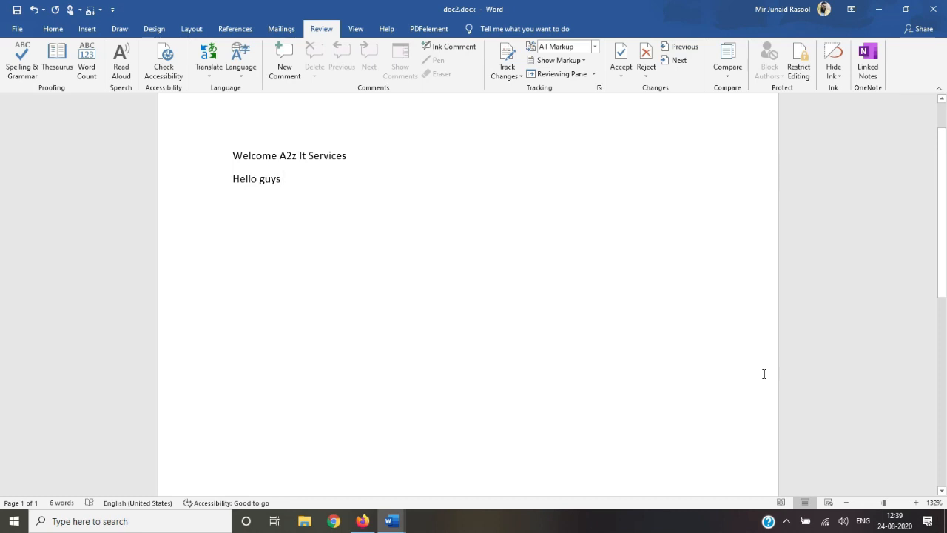
Step: Compare two document versions, with doc1.docx as the original and doc2.docx as the revised document
click(723, 77)
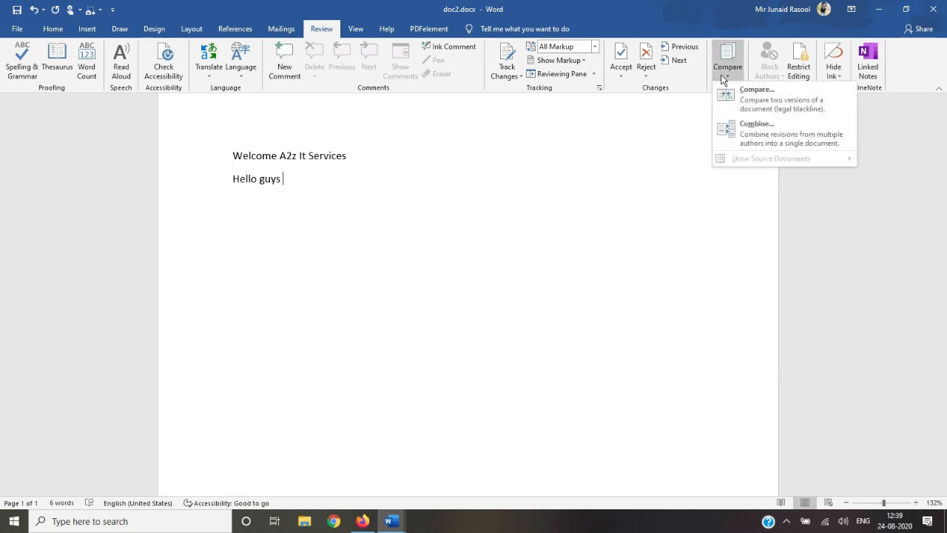
click(729, 99)
click(460, 235)
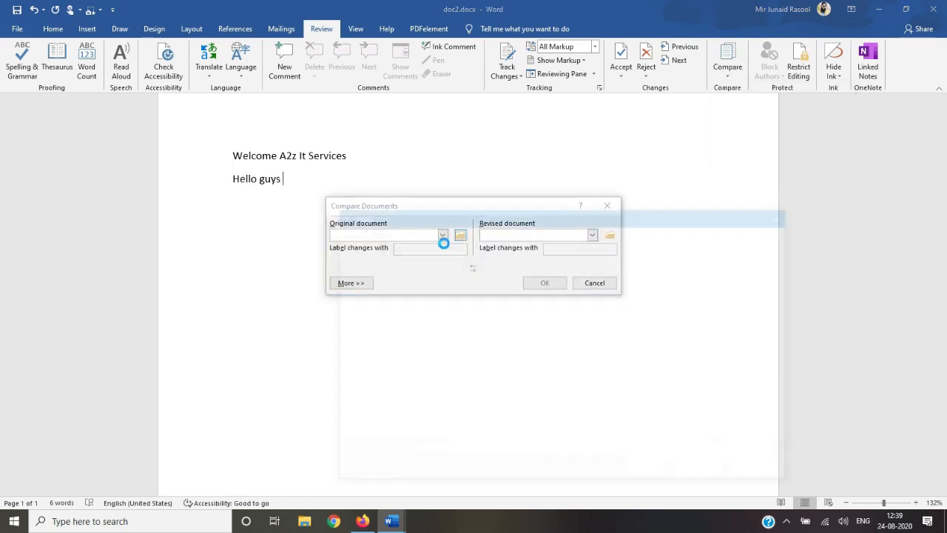
click(459, 391)
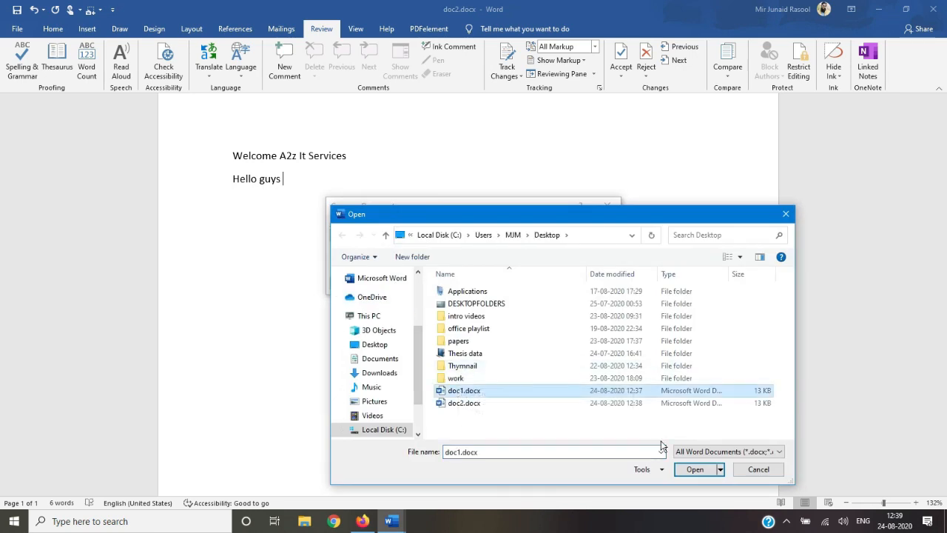
click(694, 471)
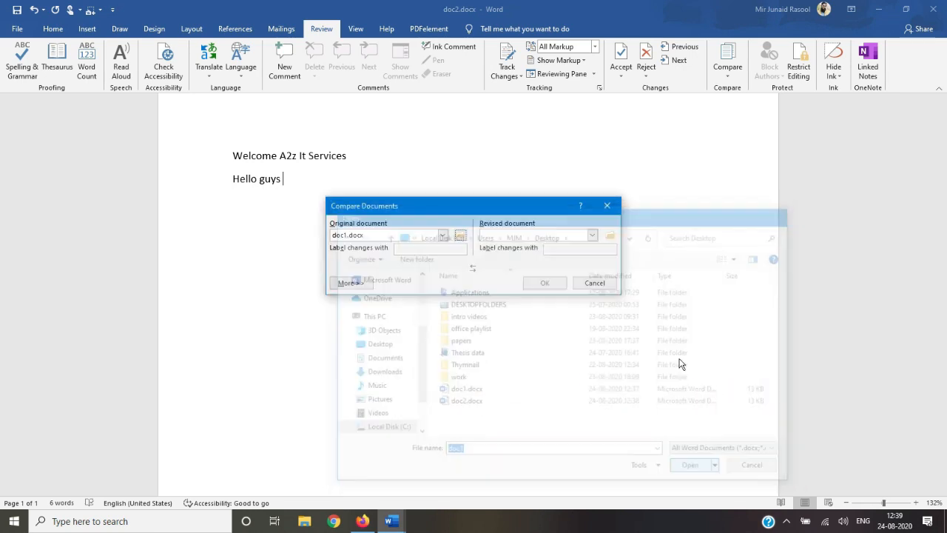
click(608, 235)
click(481, 406)
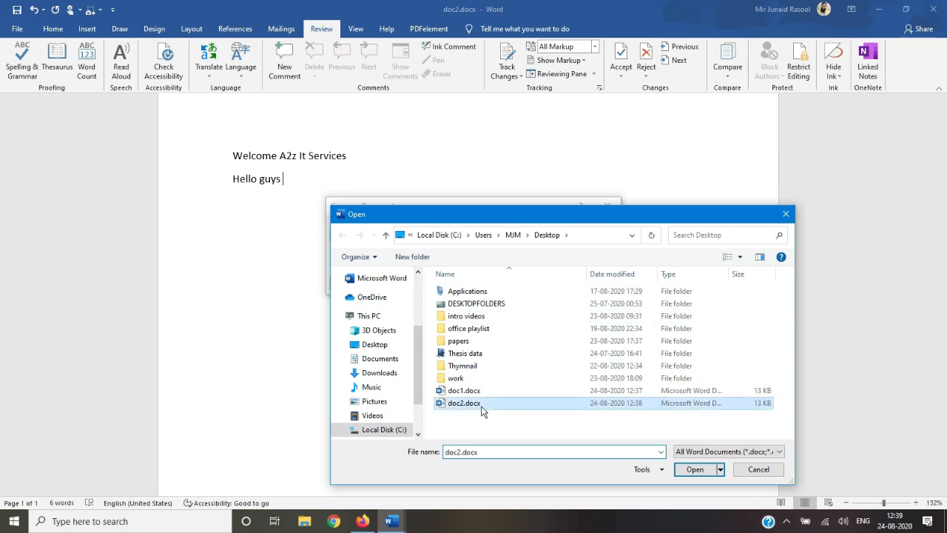
click(694, 469)
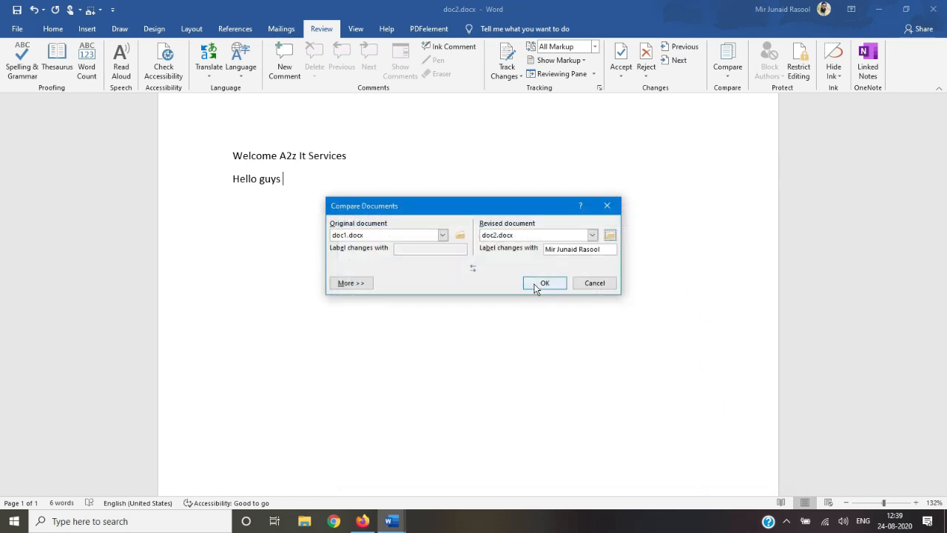
click(537, 285)
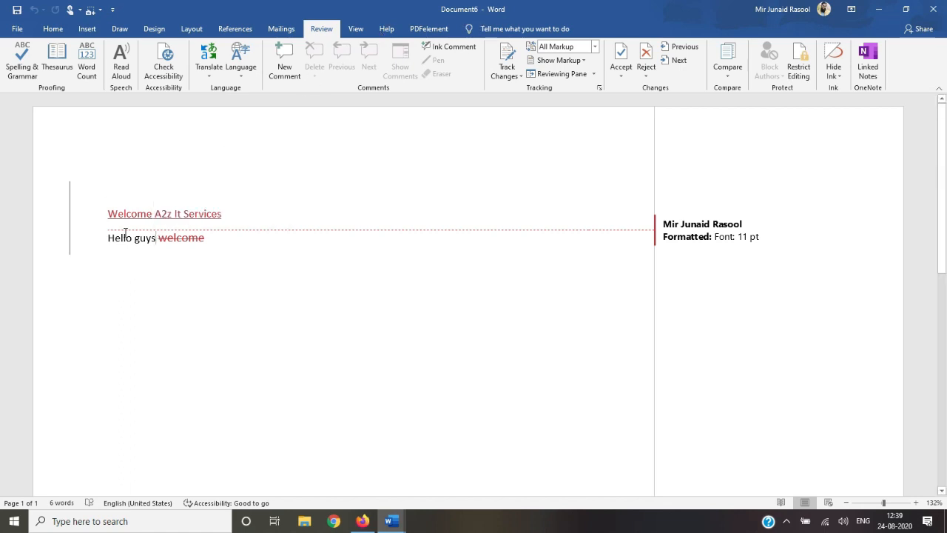
Step: Examine the comparison document's markup on the "Welcome A2z It Services" line and the "Hello guys welcome" line
drag(131, 237, 108, 238)
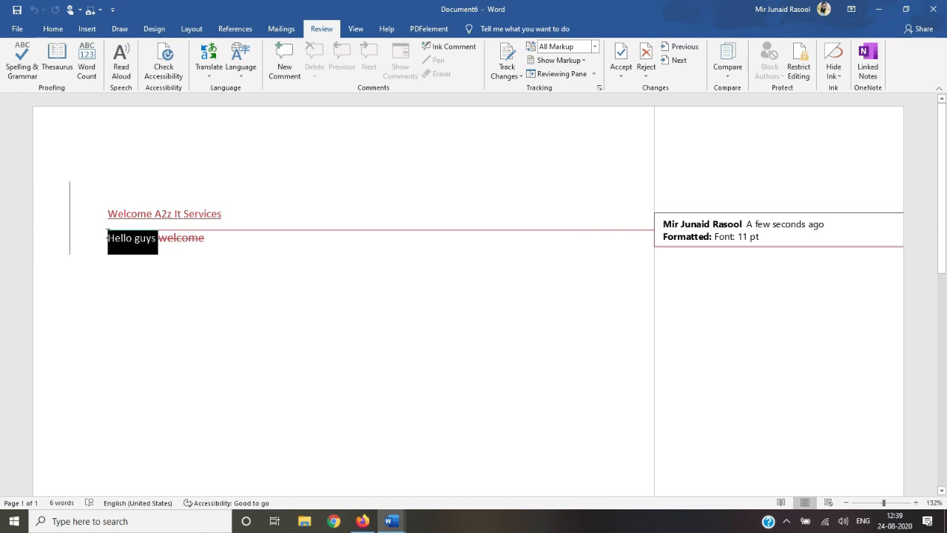
click(391, 521)
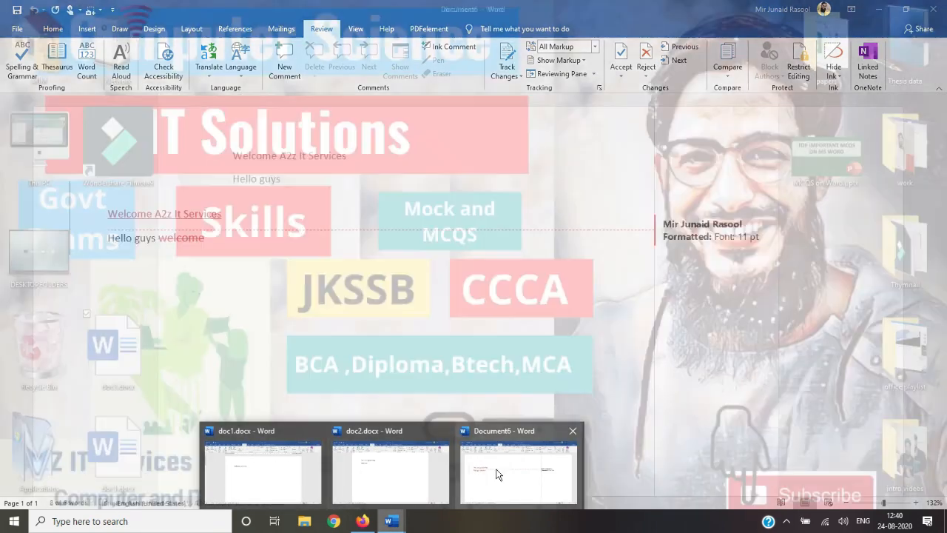
click(496, 469)
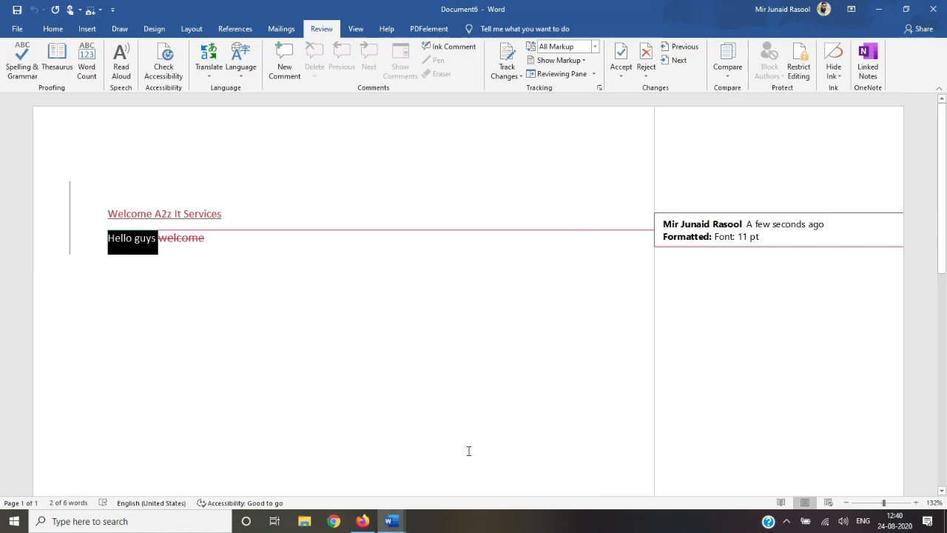
click(200, 250)
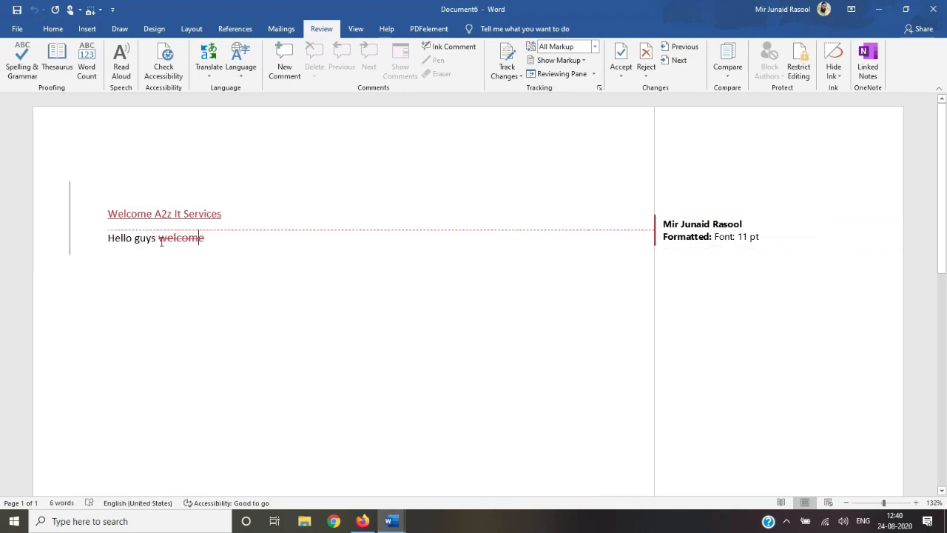
mouse_move(161, 242)
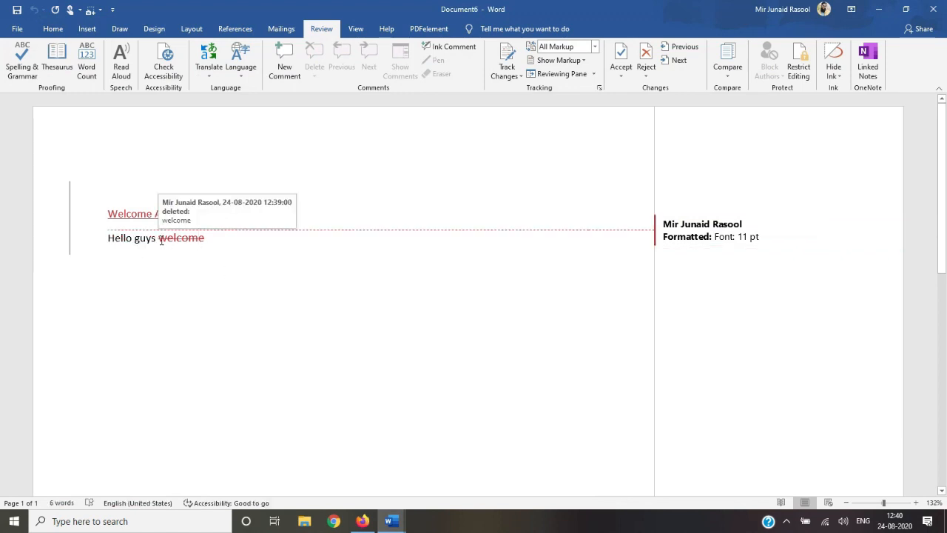
drag(161, 241, 111, 194)
click(208, 239)
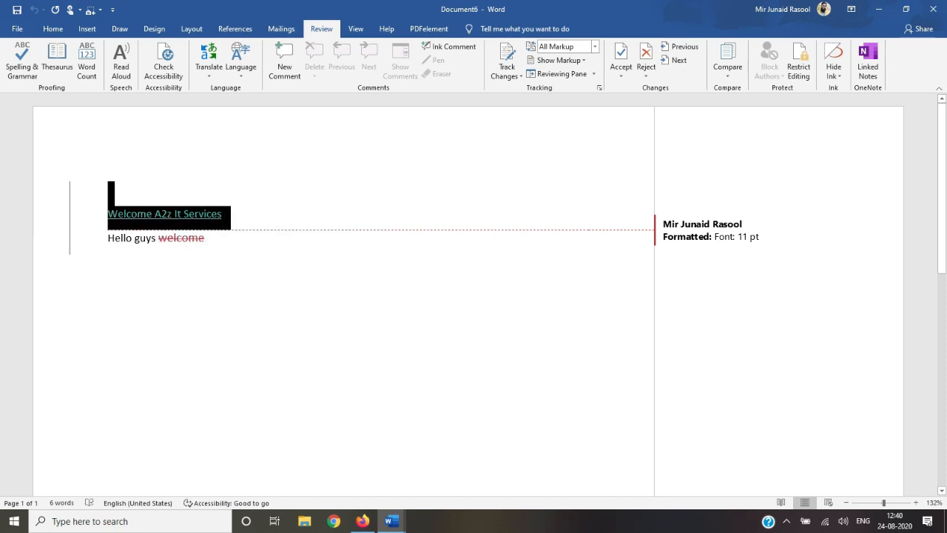
drag(108, 238, 214, 241)
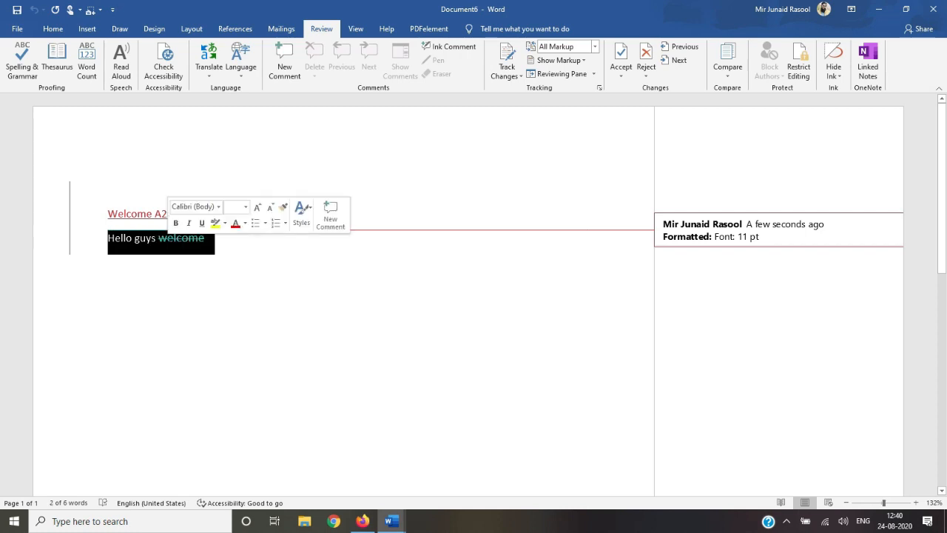
click(168, 238)
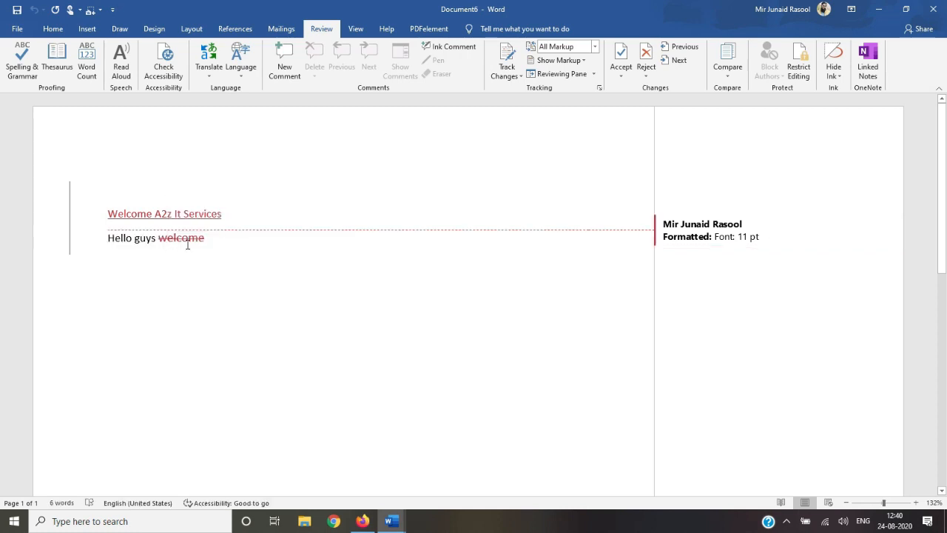
mouse_move(187, 245)
drag(225, 213, 108, 214)
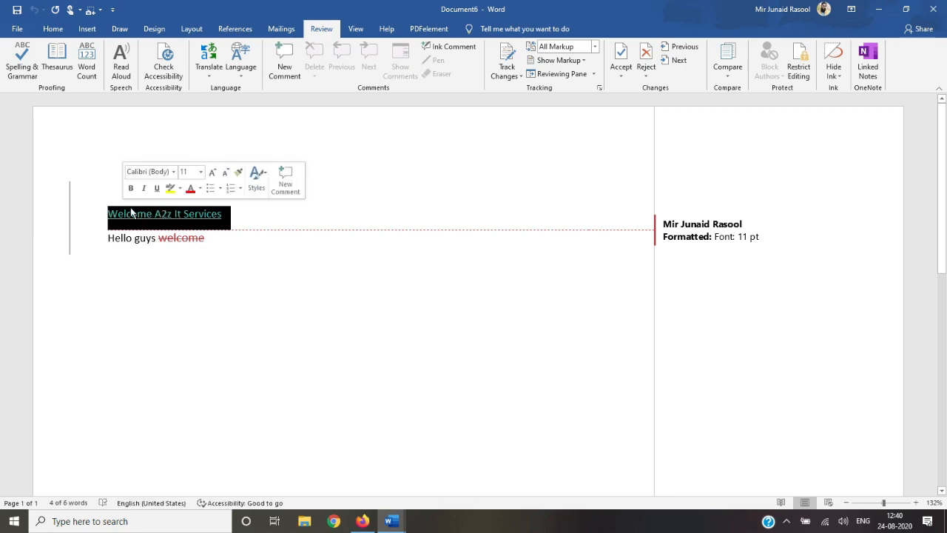
click(234, 269)
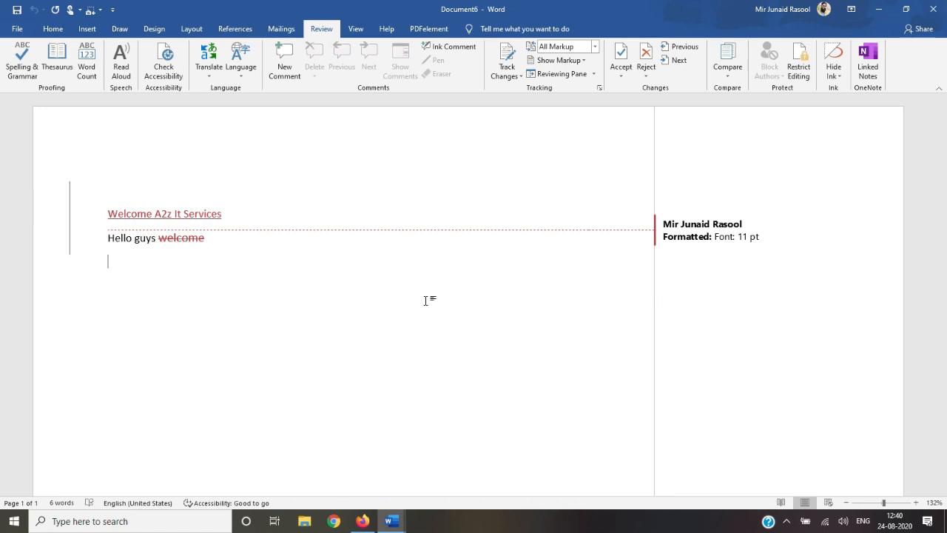
Step: Combine doc1.docx as the original with doc2.docx as the revised document, keeping the formatting changes from doc1.docx
click(728, 68)
click(736, 129)
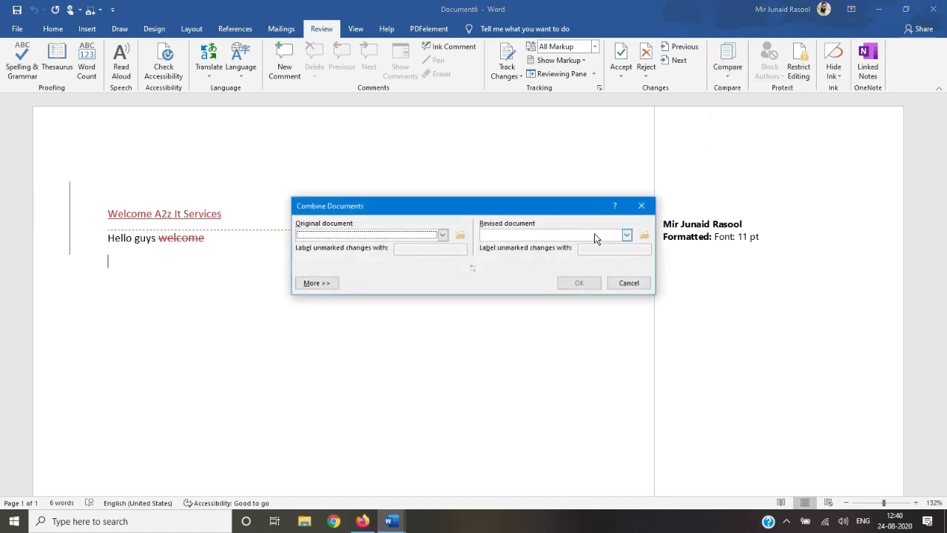
click(461, 235)
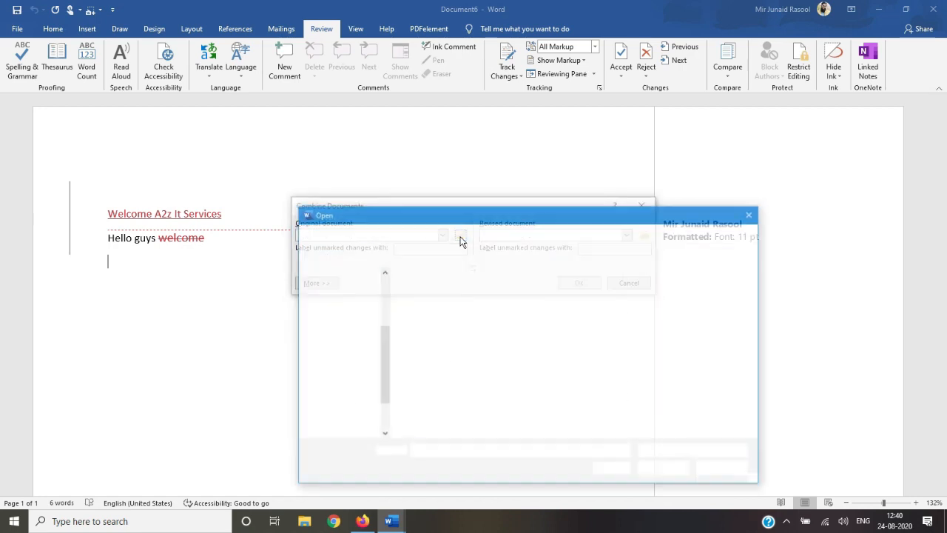
click(418, 392)
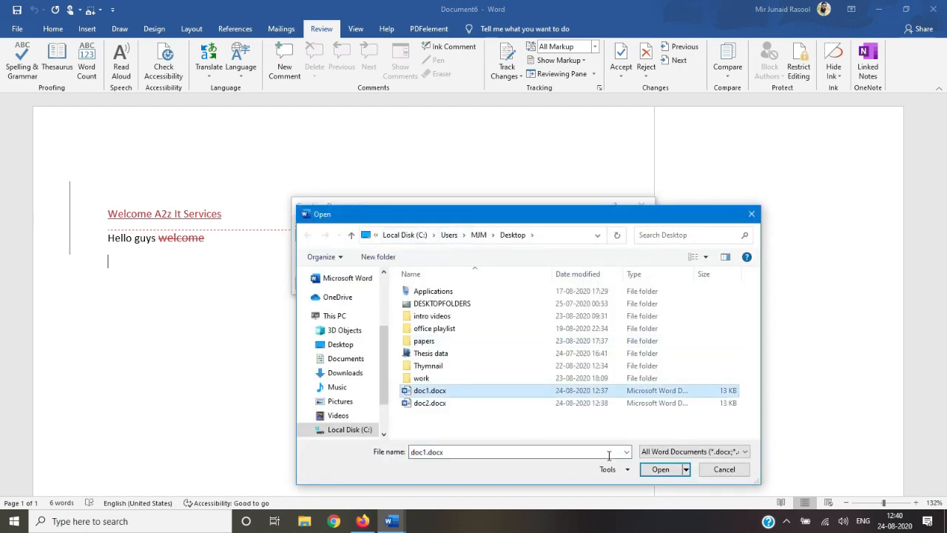
click(654, 472)
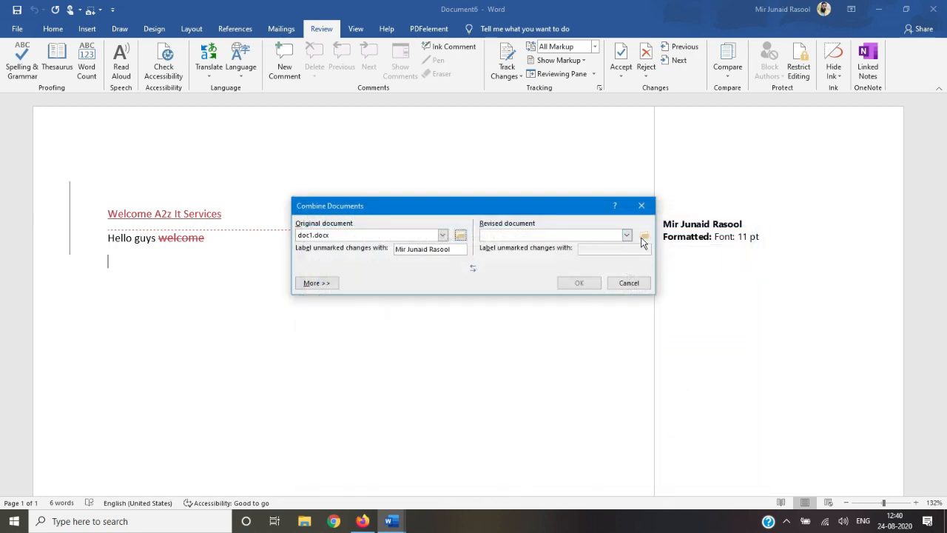
click(644, 237)
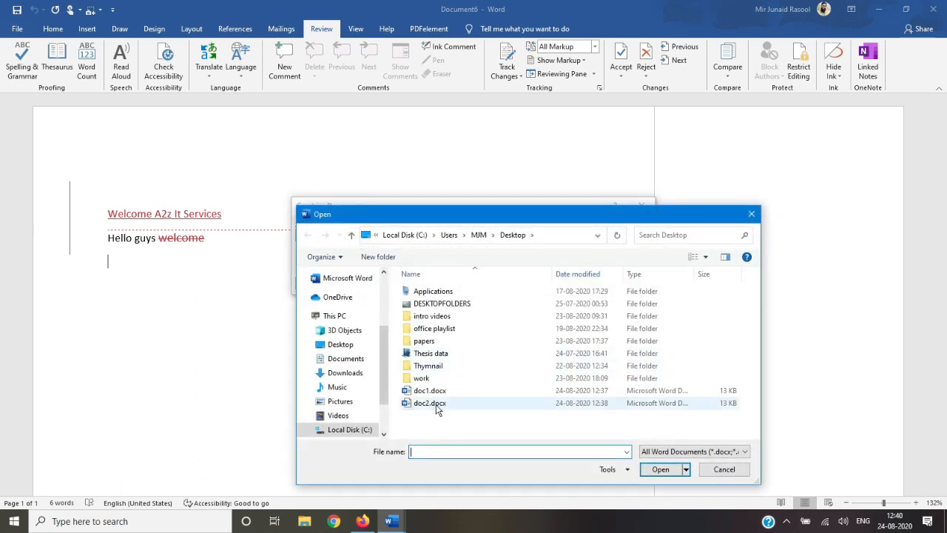
click(437, 403)
click(654, 471)
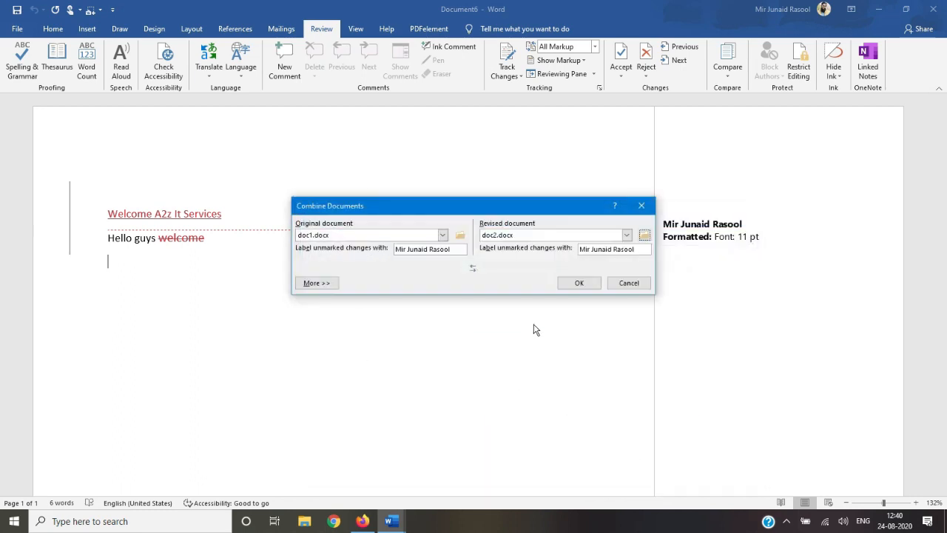
click(576, 283)
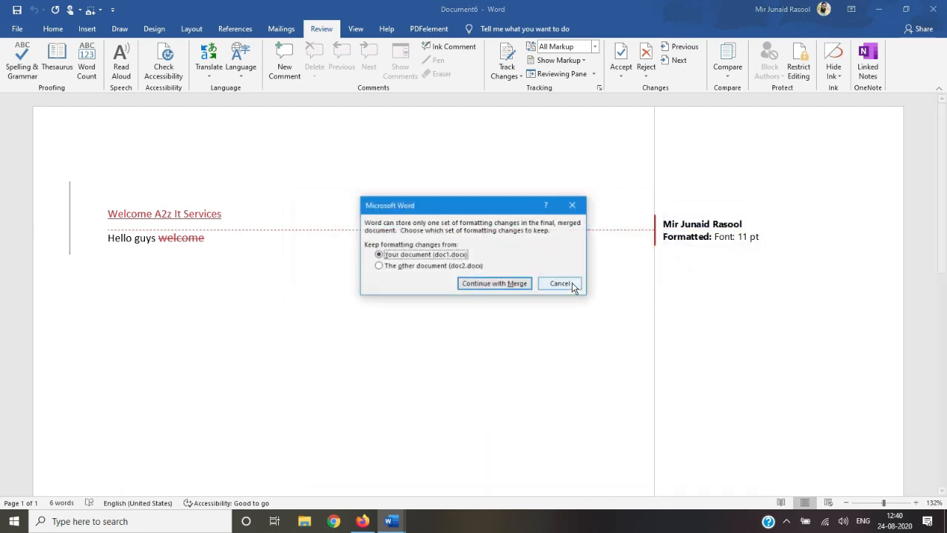
click(483, 285)
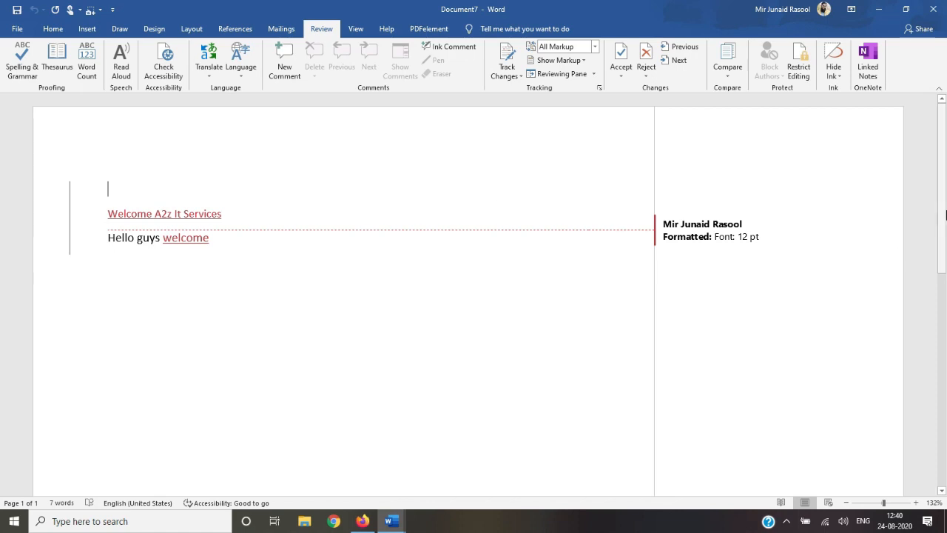
Step: Review the combined document alongside doc1.docx, doc2.docx and the comparison document, and switch to doc2.docx
scroll(945, 254, down, 2)
scroll(945, 253, down, 2)
scroll(943, 222, up, 4)
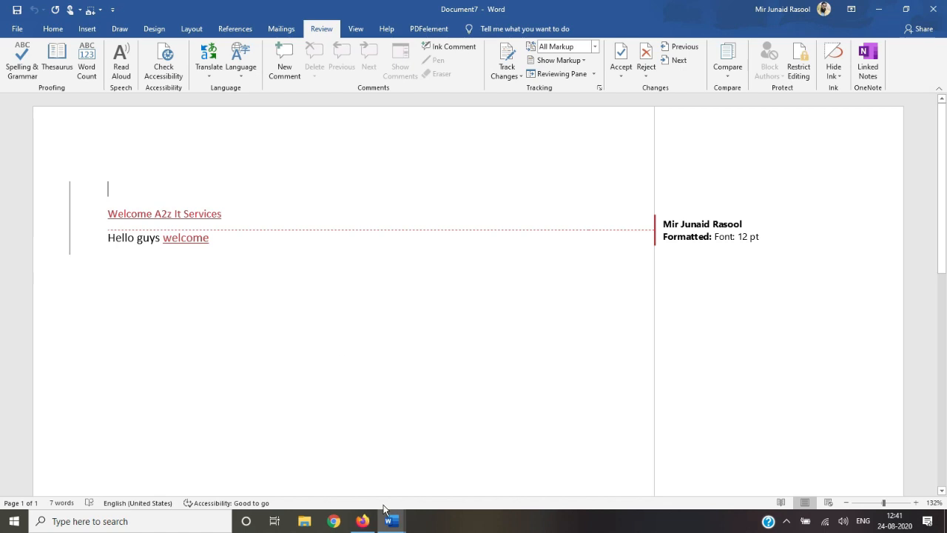
mouse_move(391, 520)
mouse_move(246, 496)
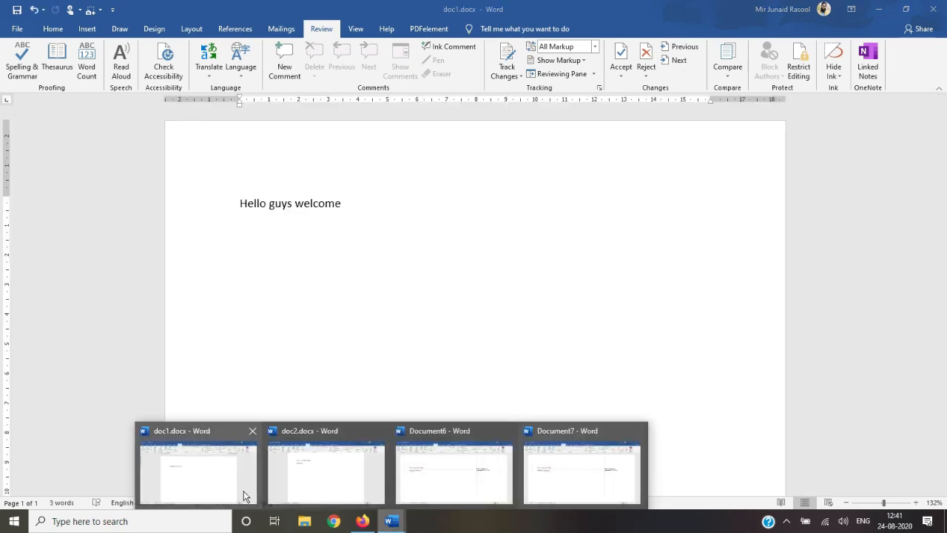
mouse_move(309, 492)
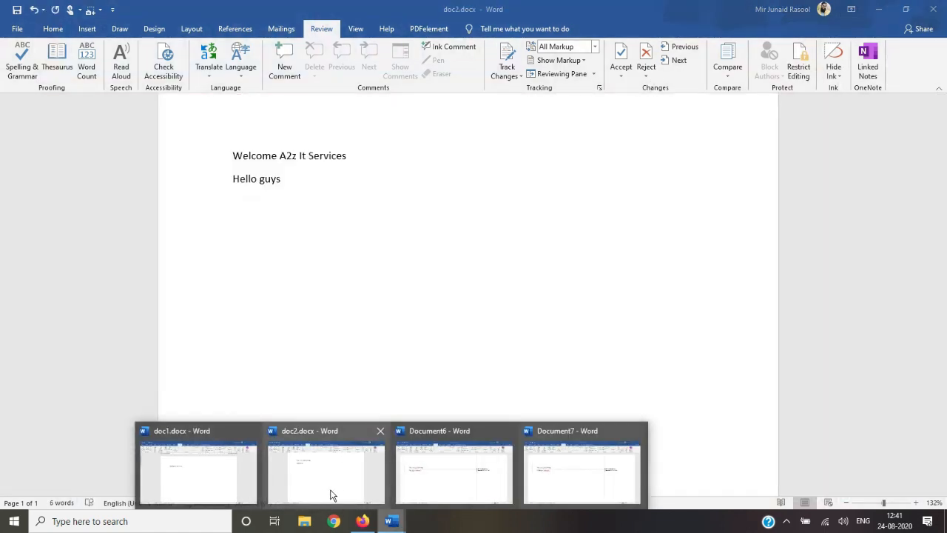
mouse_move(436, 484)
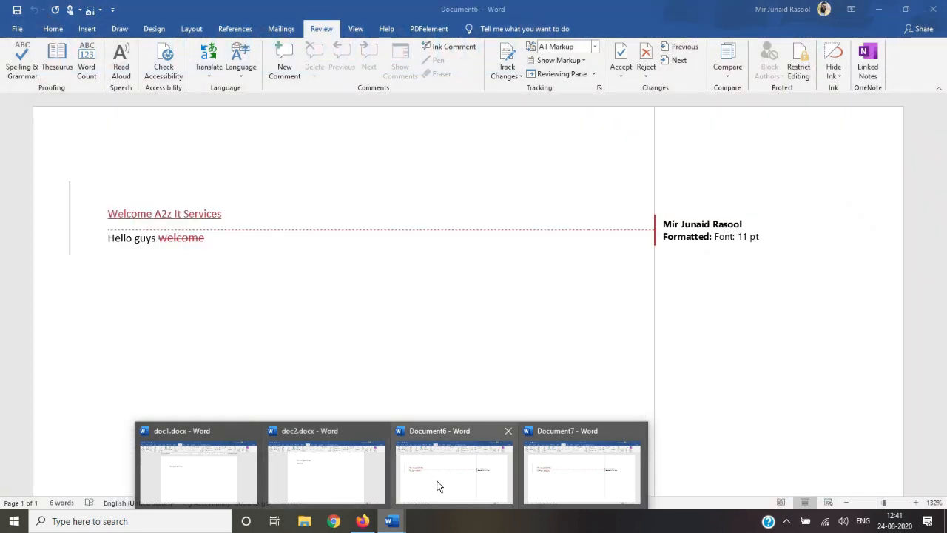
click(575, 462)
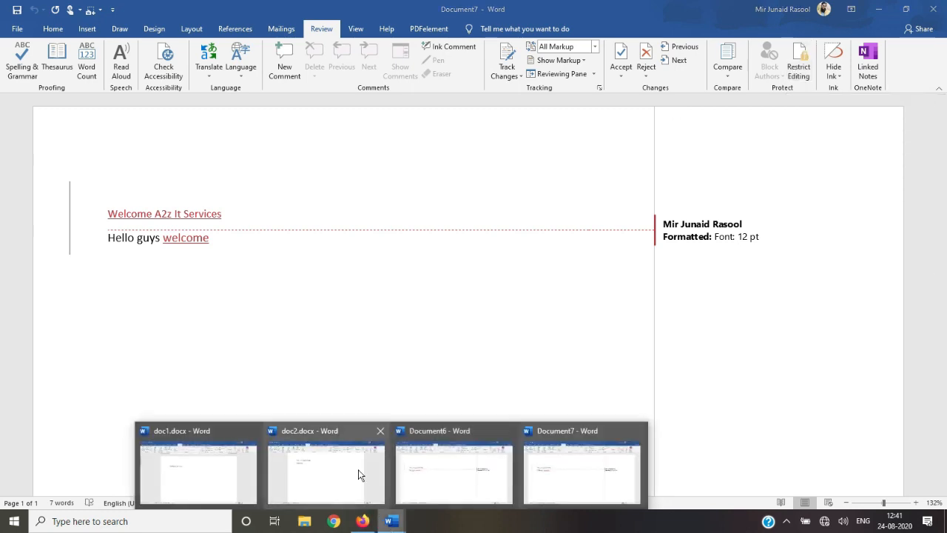
click(358, 471)
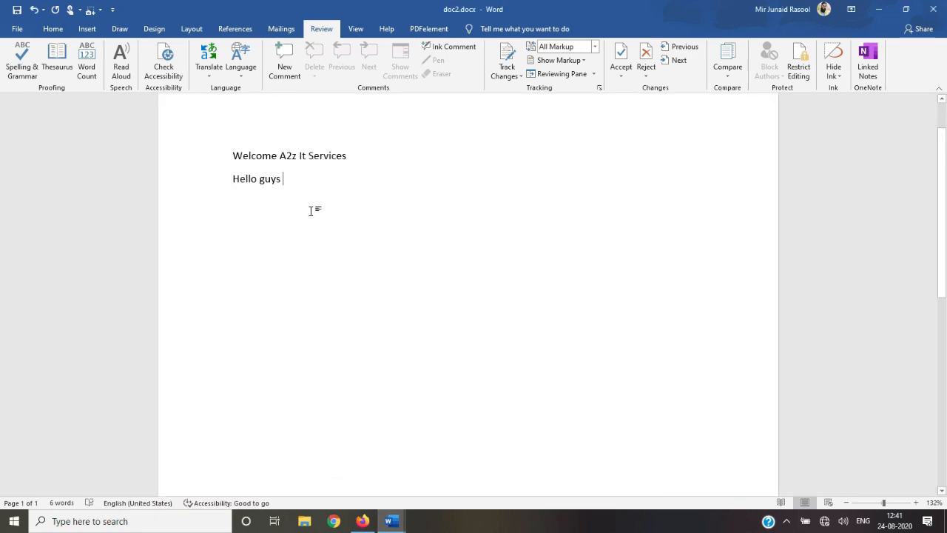
Step: Generate sample paragraphs below the "Hello guys" line with =rand()
text(+rand)
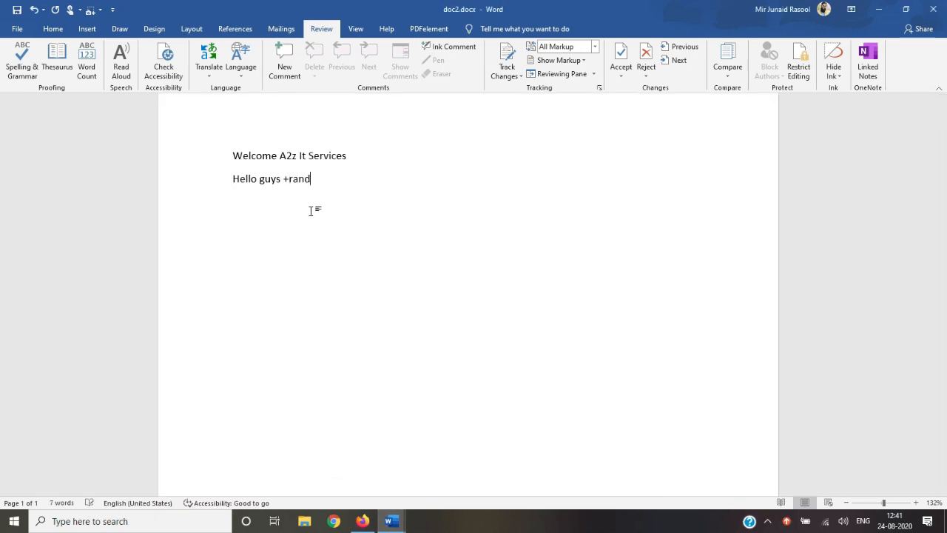
text(())
key(Return)
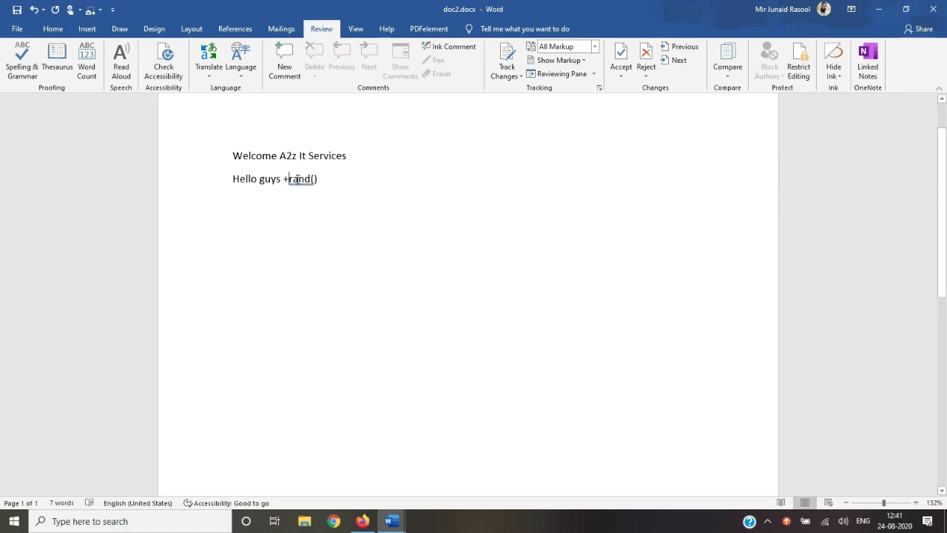
key(BackSpace)
text(=)
key(Return)
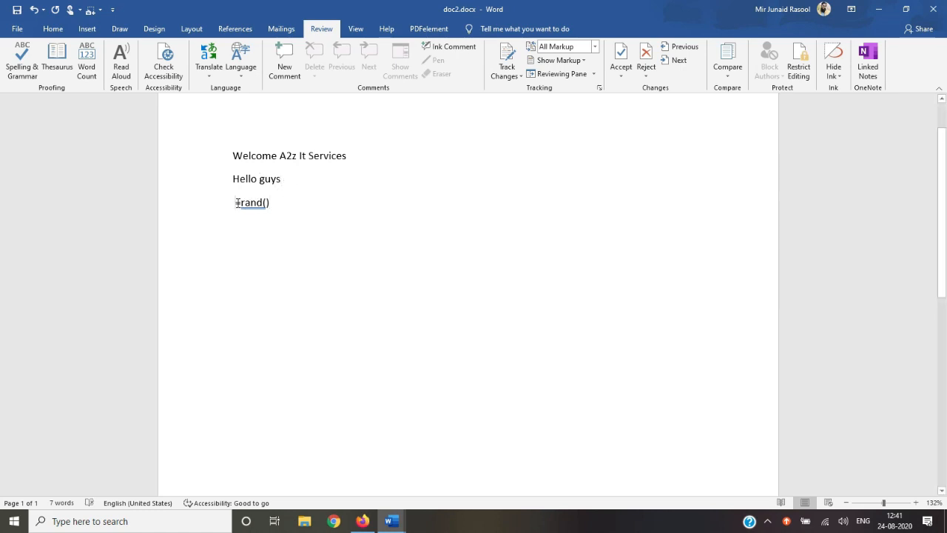
key(Return)
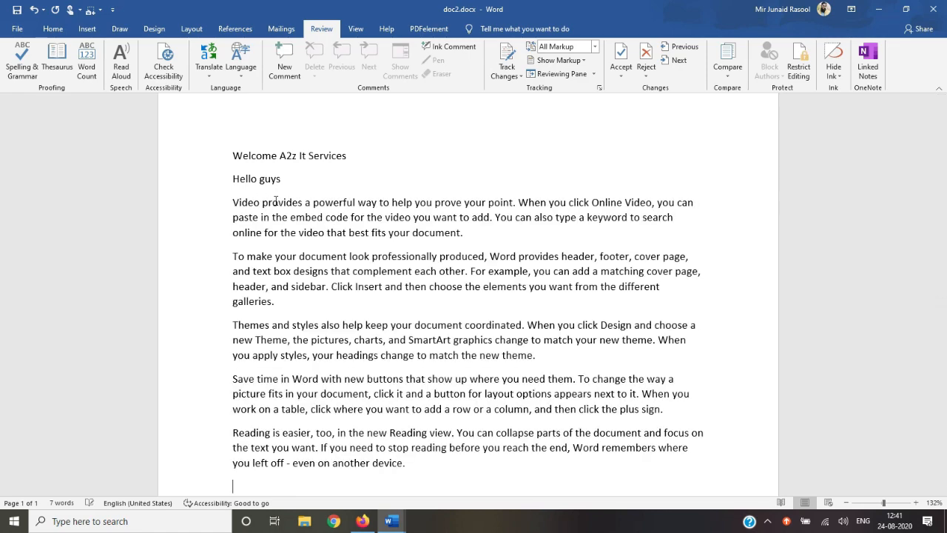
Step: Try to restrict permission for doc2.docx through the Restrict Editing options, and close them
click(798, 71)
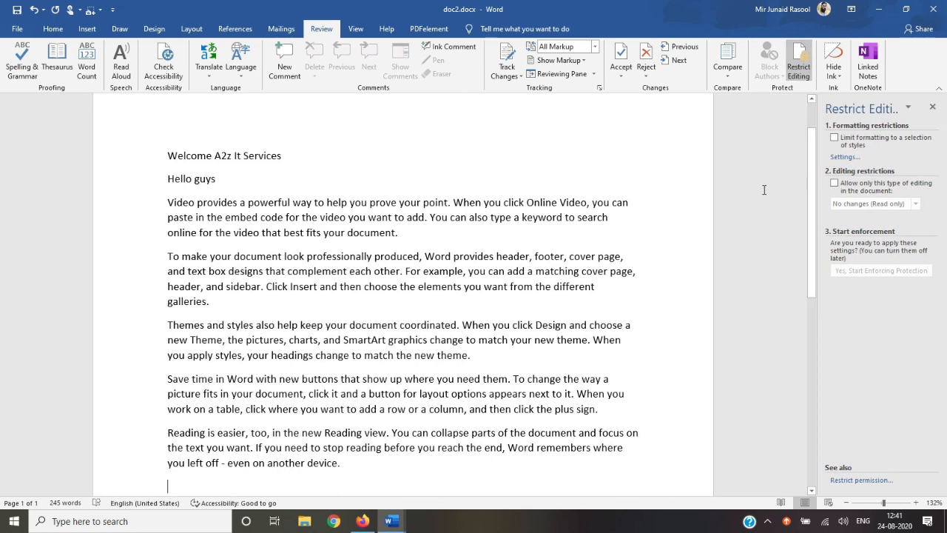
click(856, 481)
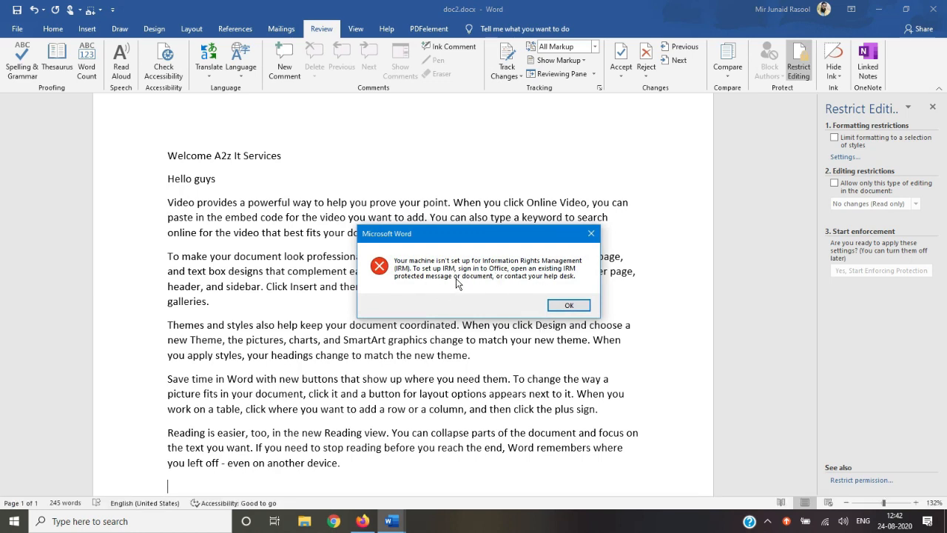
click(559, 305)
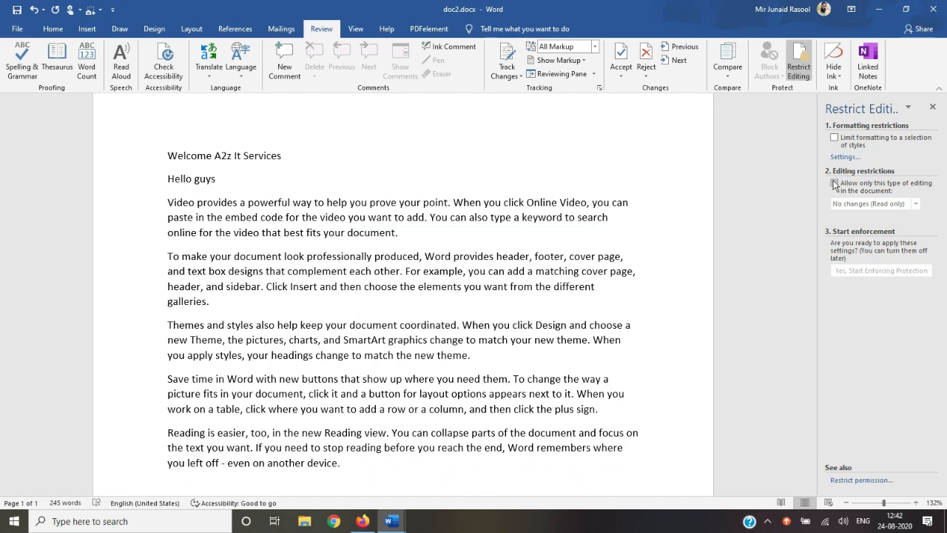
click(844, 478)
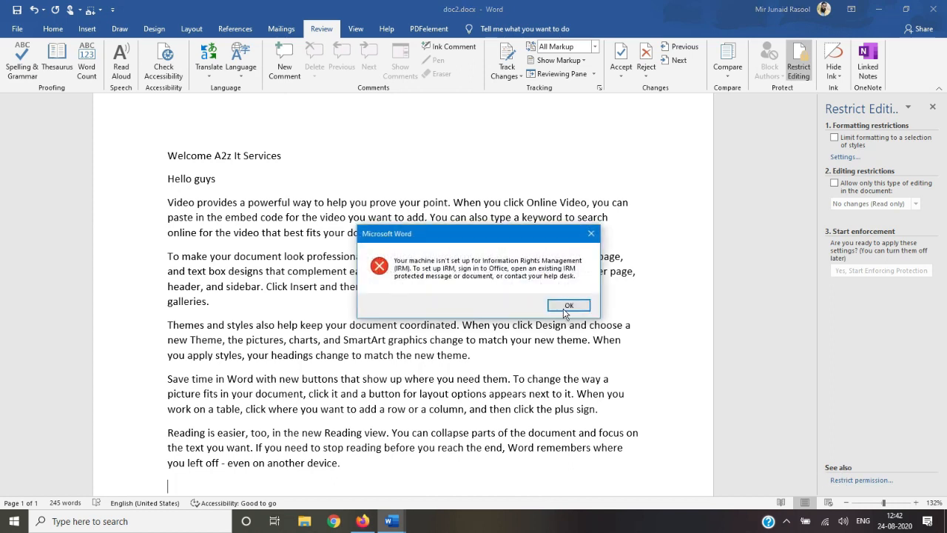
click(568, 306)
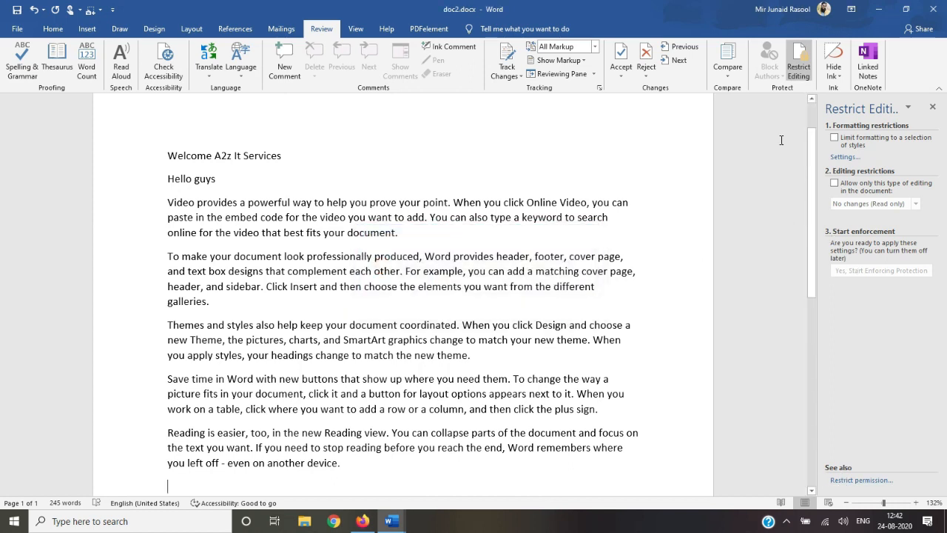
click(932, 106)
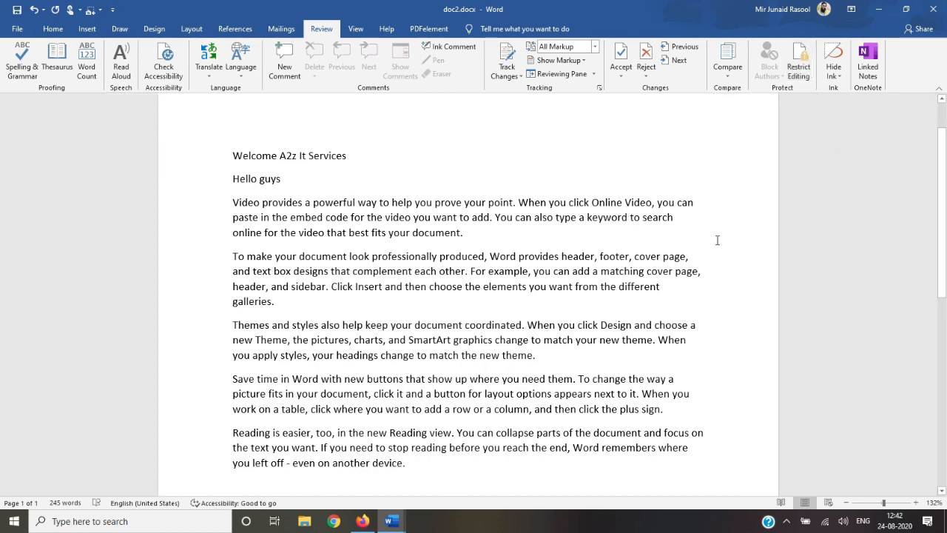
Step: Look through the Protect Document options in the file information of doc2.docx, and return to the document
click(15, 29)
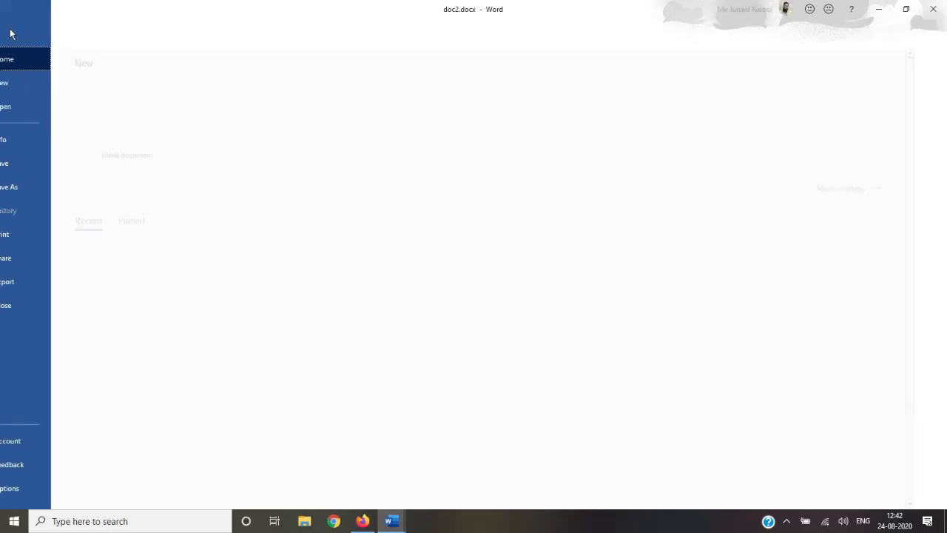
click(16, 33)
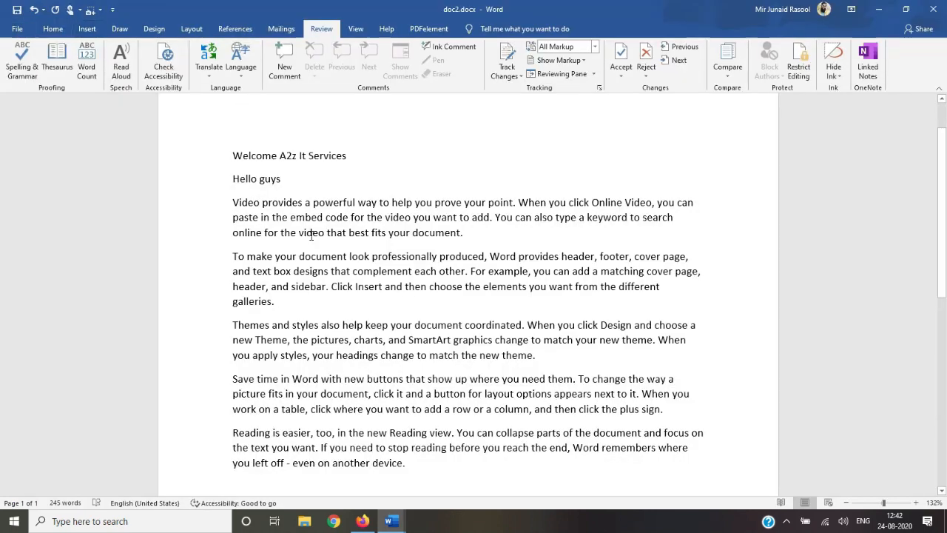
drag(255, 202, 316, 261)
click(257, 258)
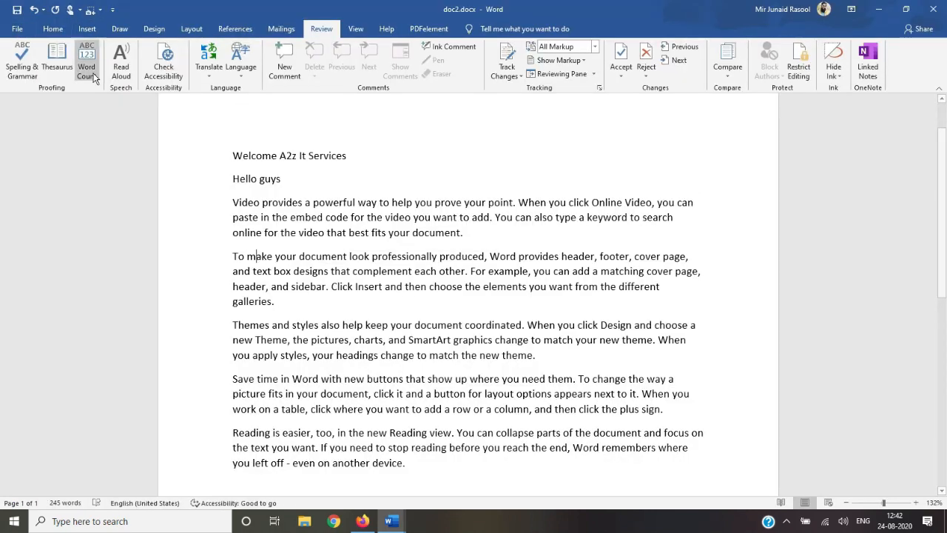
click(3, 35)
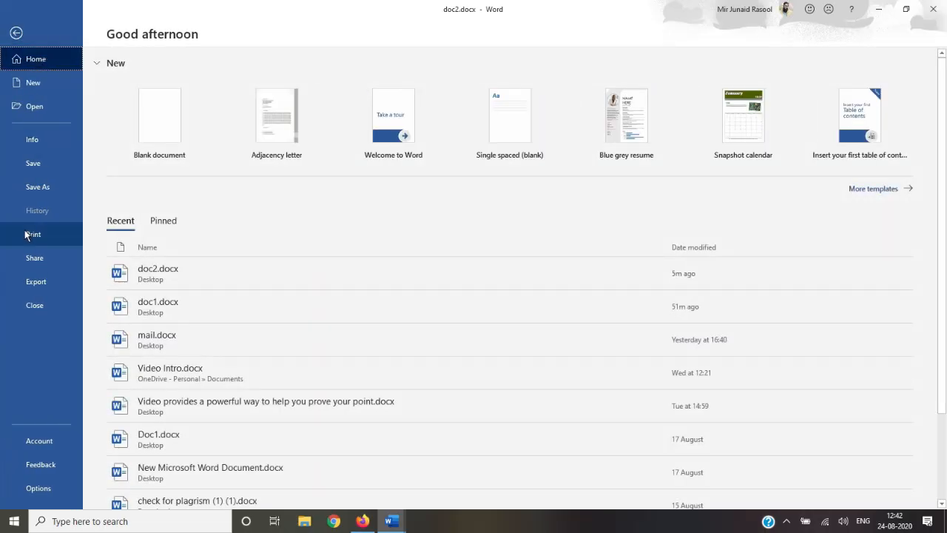
click(36, 137)
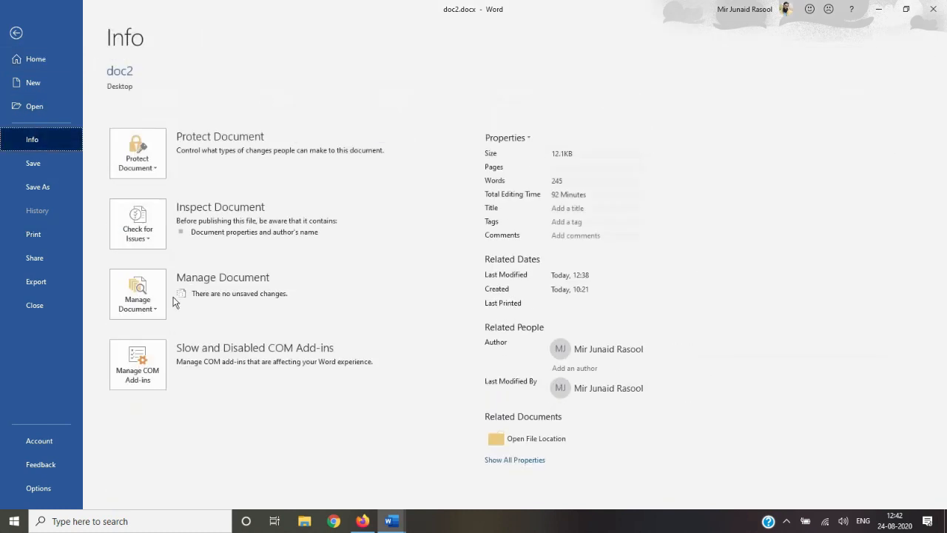
click(153, 170)
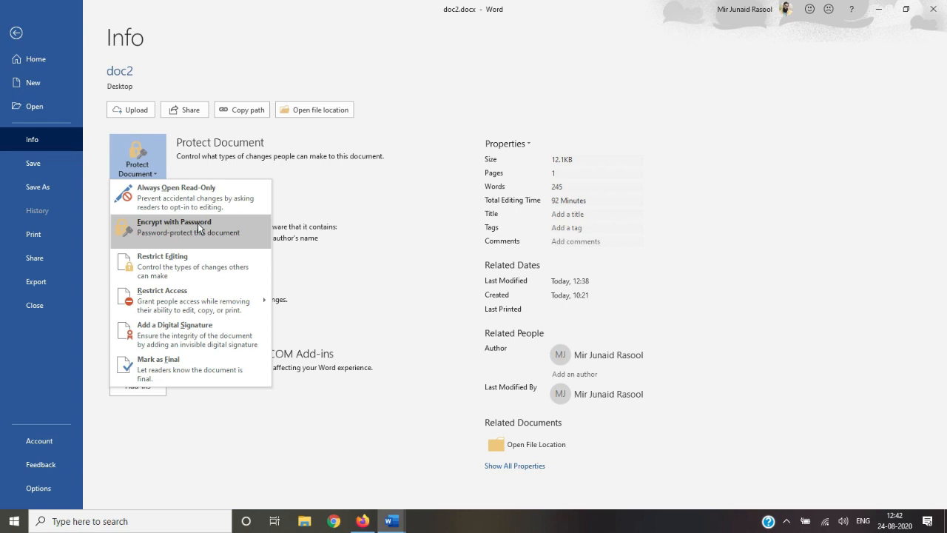
click(307, 222)
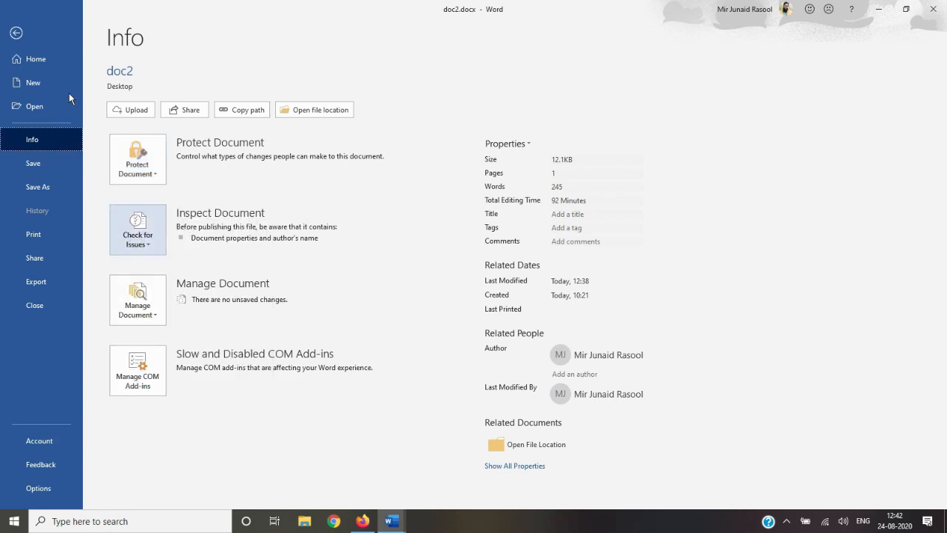
click(18, 34)
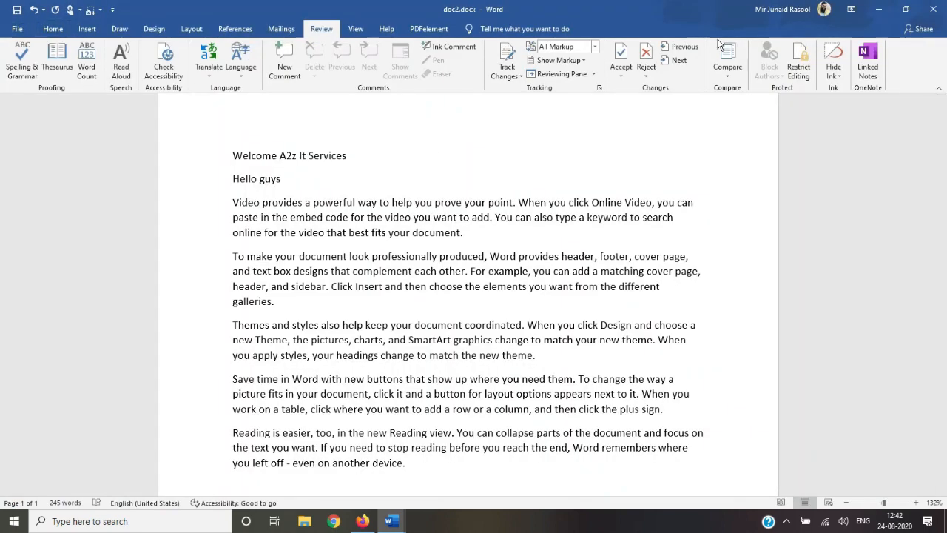
Step: Limit editing to "No changes (Read only)" with an exception for Everyone, and try again to restrict permission
click(799, 65)
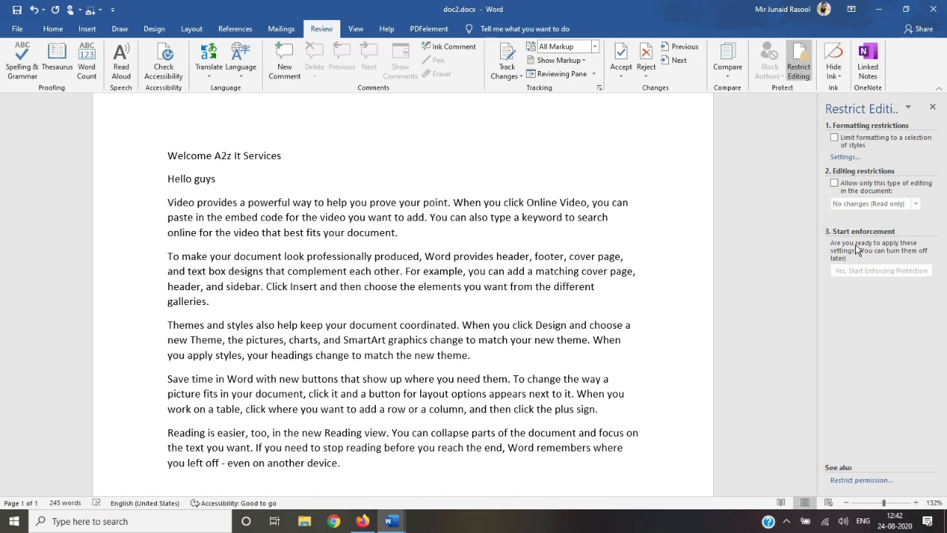
click(835, 185)
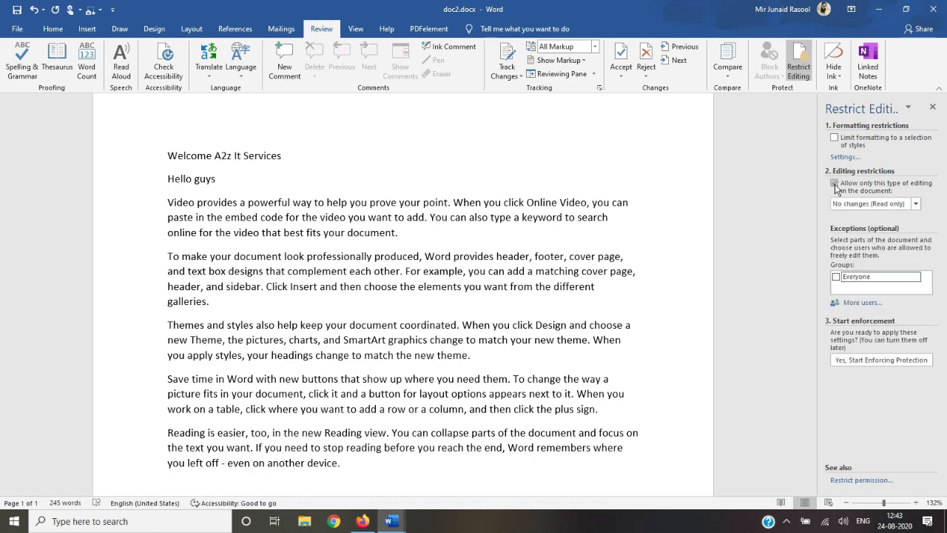
click(836, 276)
click(851, 481)
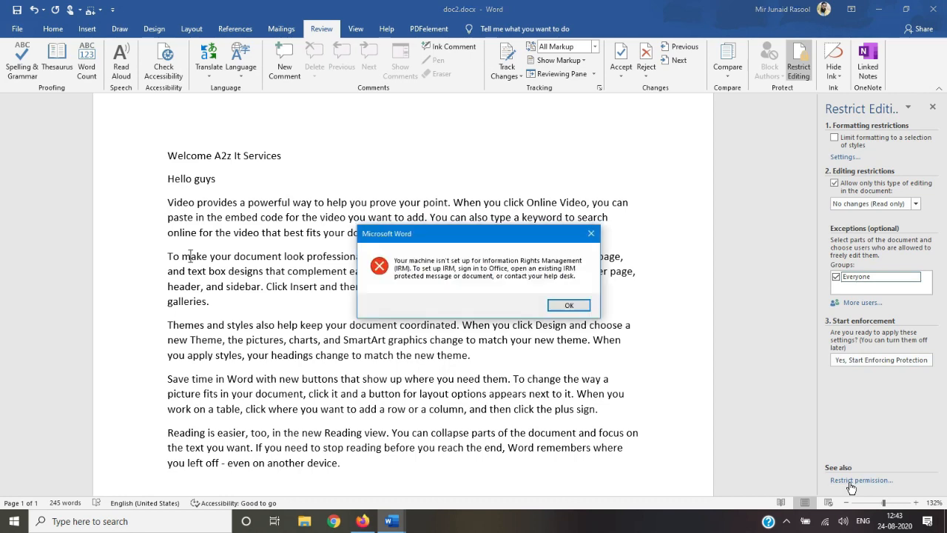
click(569, 305)
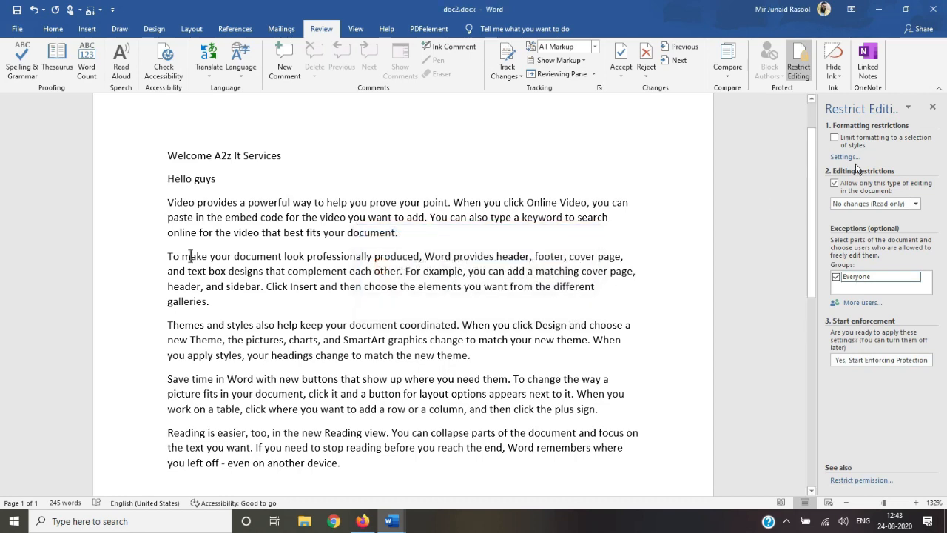
click(932, 108)
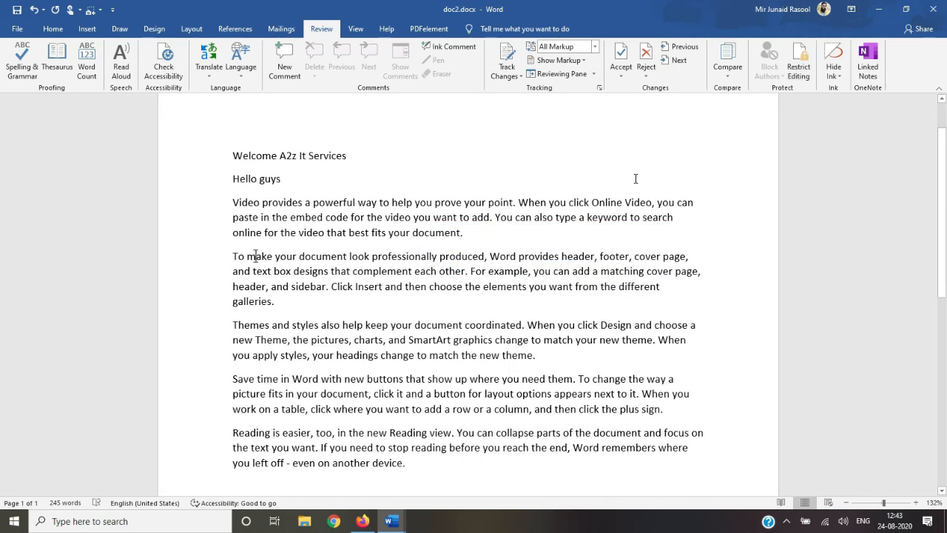
Step: Draw several freehand red pen strokes across the sample paragraphs
scroll(927, 234, up, 2)
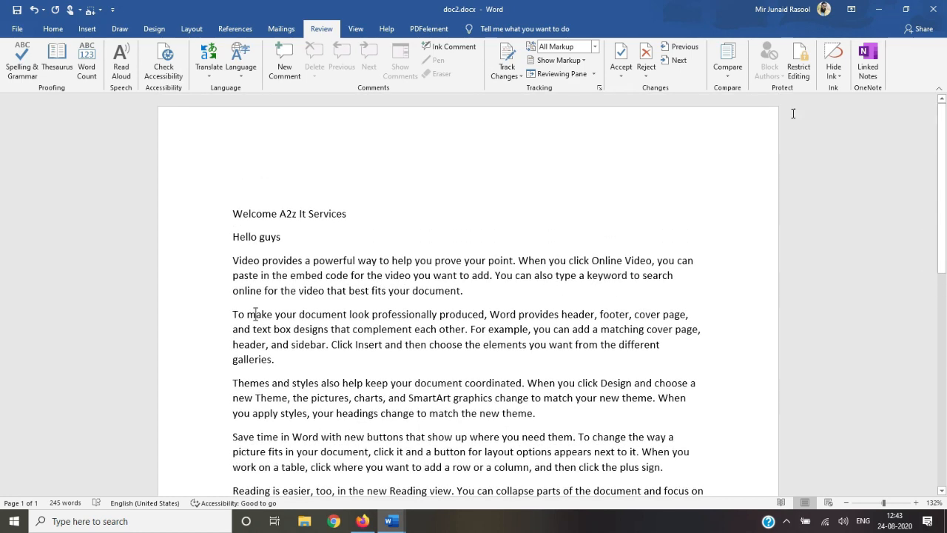
click(836, 79)
click(836, 80)
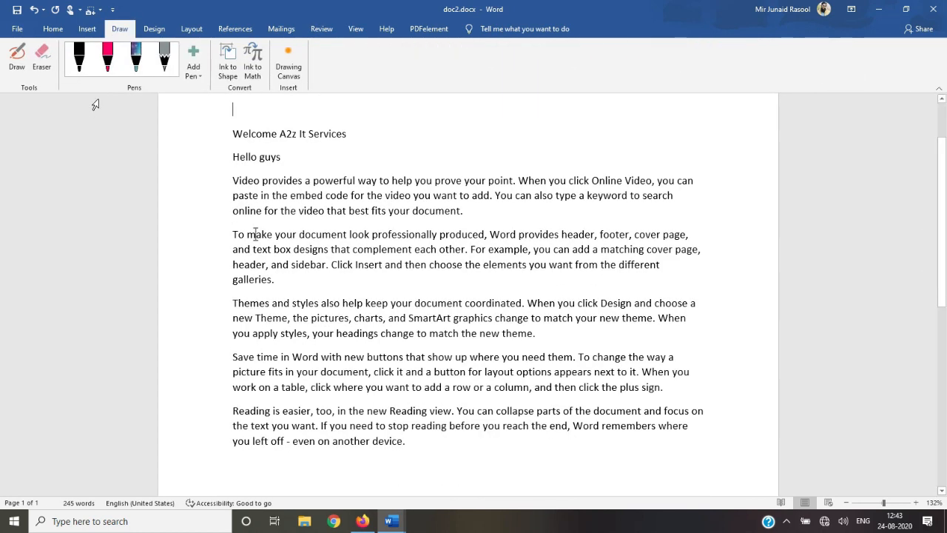
click(107, 57)
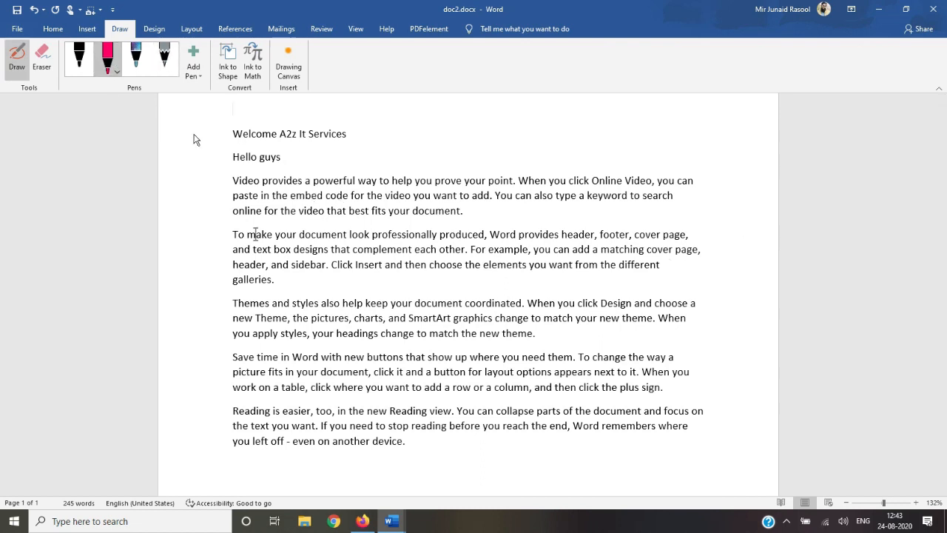
click(108, 58)
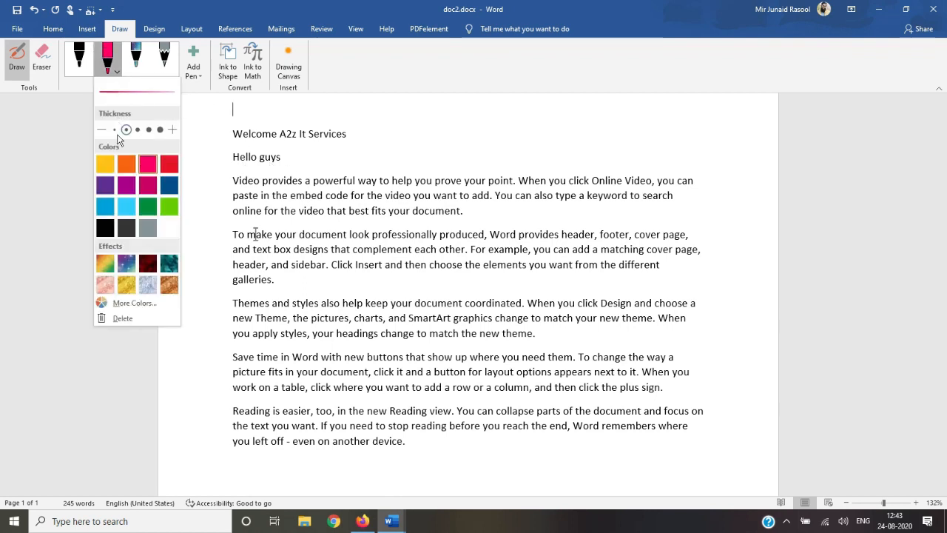
click(168, 164)
drag(250, 193, 329, 207)
drag(234, 236, 457, 264)
mouse_move(354, 332)
mouse_down()
mouse_move(592, 352)
mouse_move(314, 311)
mouse_move(544, 319)
mouse_up()
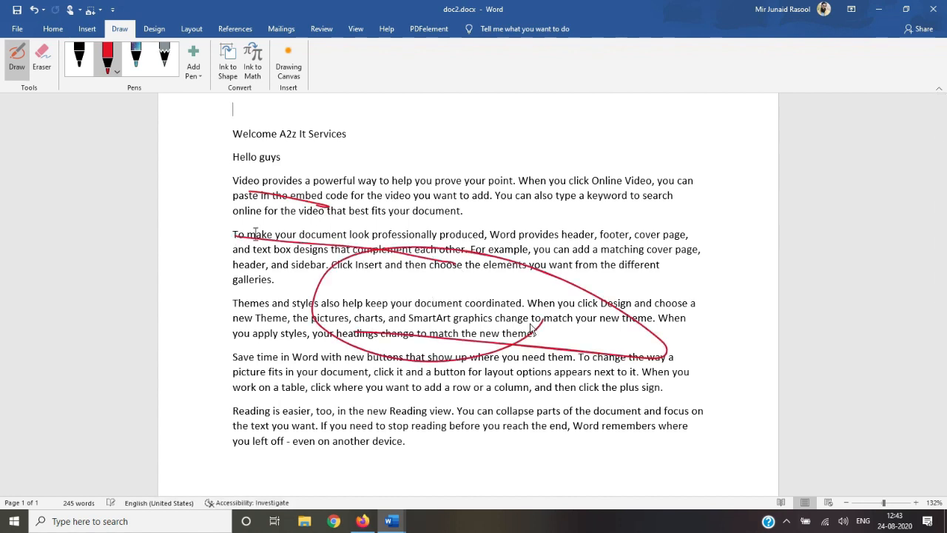
mouse_move(343, 416)
mouse_down()
mouse_move(359, 279)
mouse_move(452, 161)
mouse_move(454, 172)
mouse_up()
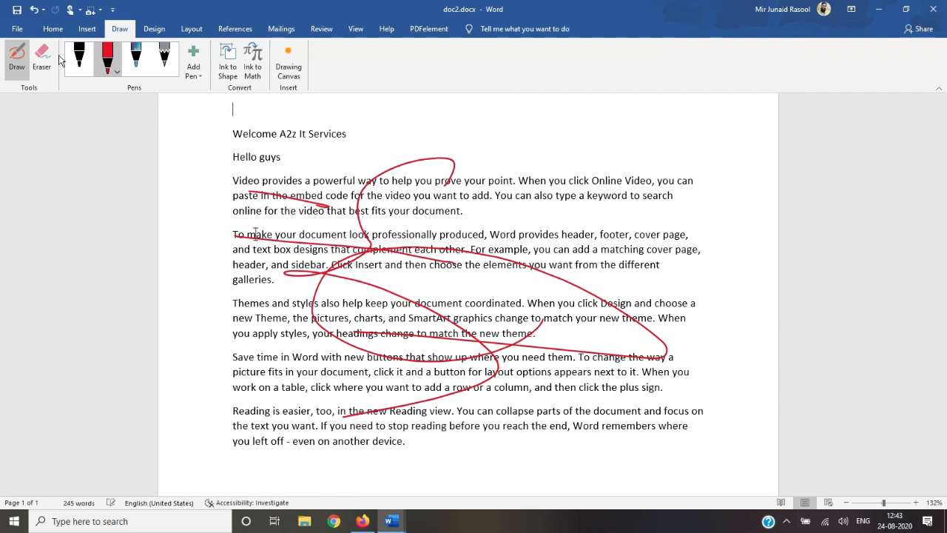
Step: Hide the ink over the paragraphs, and delete all ink in the document
click(320, 31)
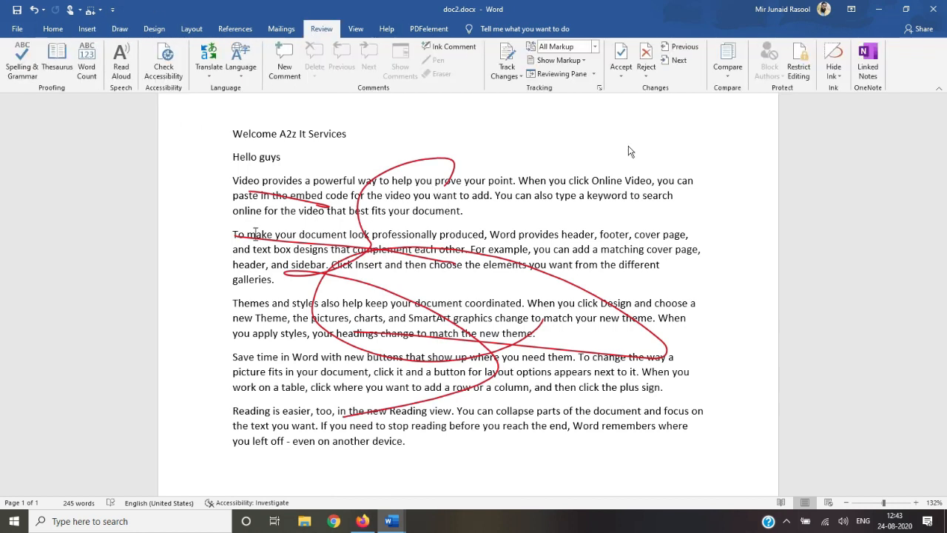
click(834, 74)
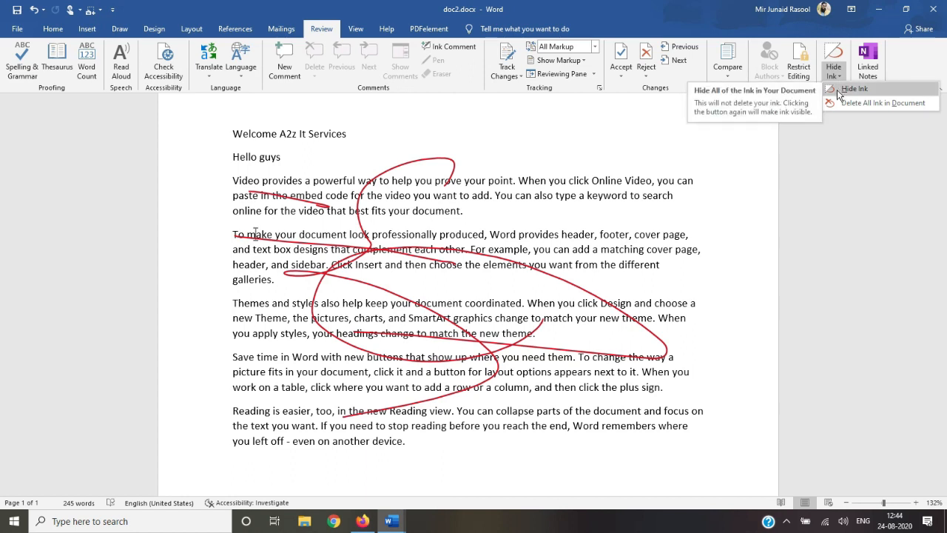
click(836, 90)
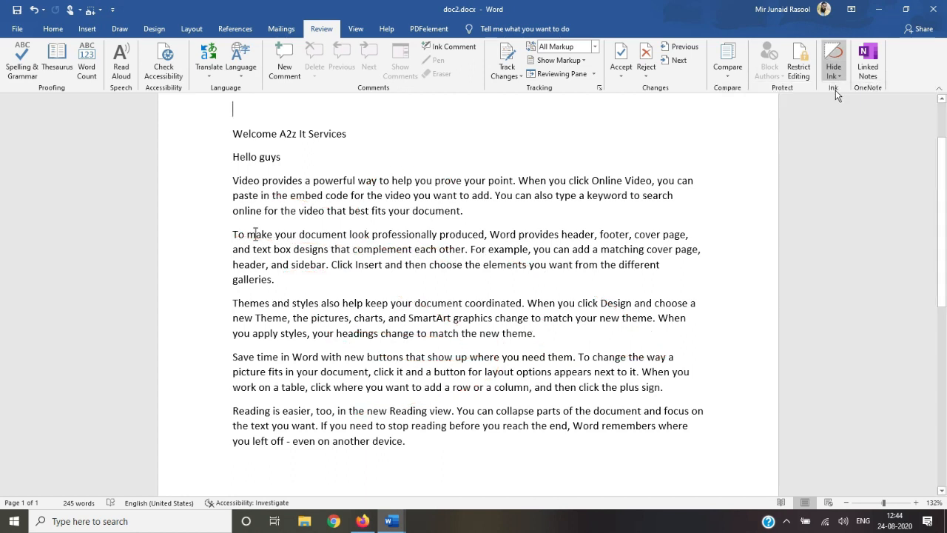
click(832, 78)
click(847, 102)
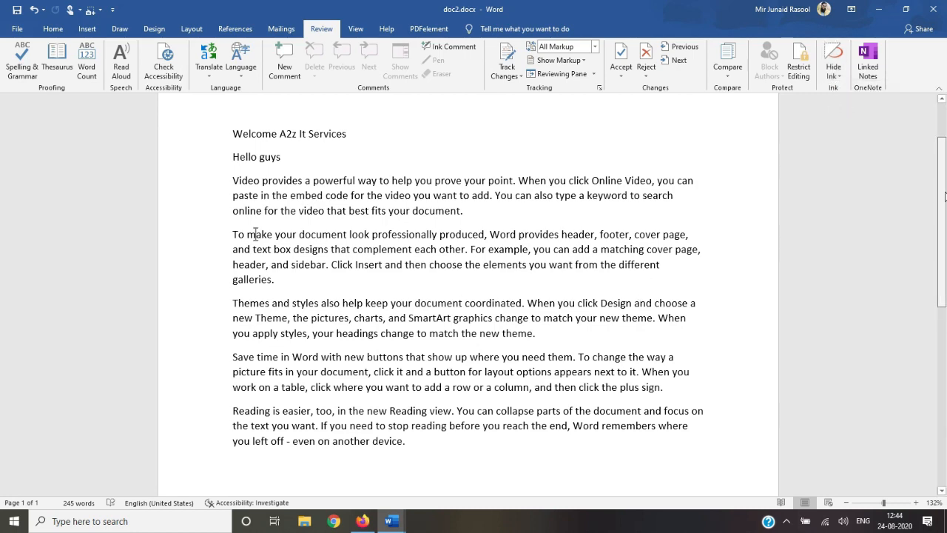
Step: Select the text from "the video you want to add" to the end of the first sample paragraph
drag(943, 199, 944, 124)
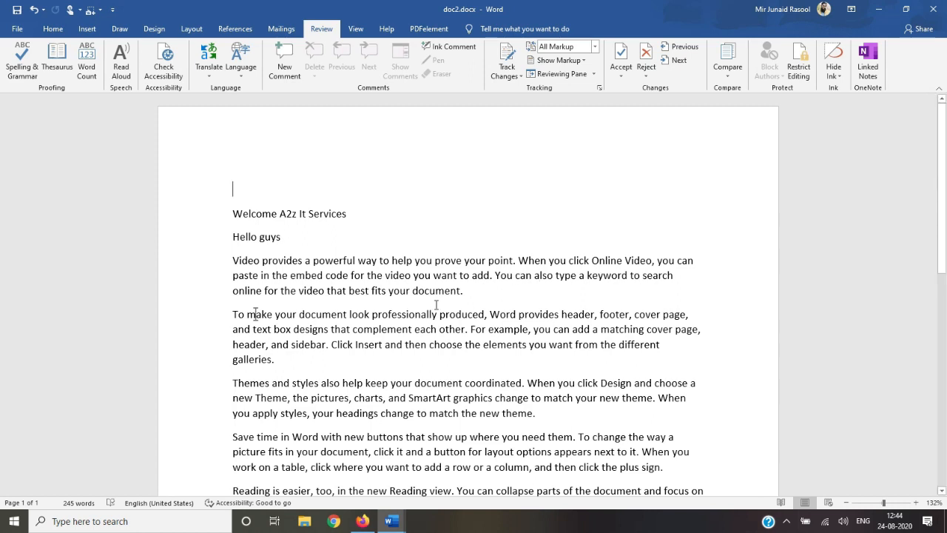
drag(471, 293, 367, 275)
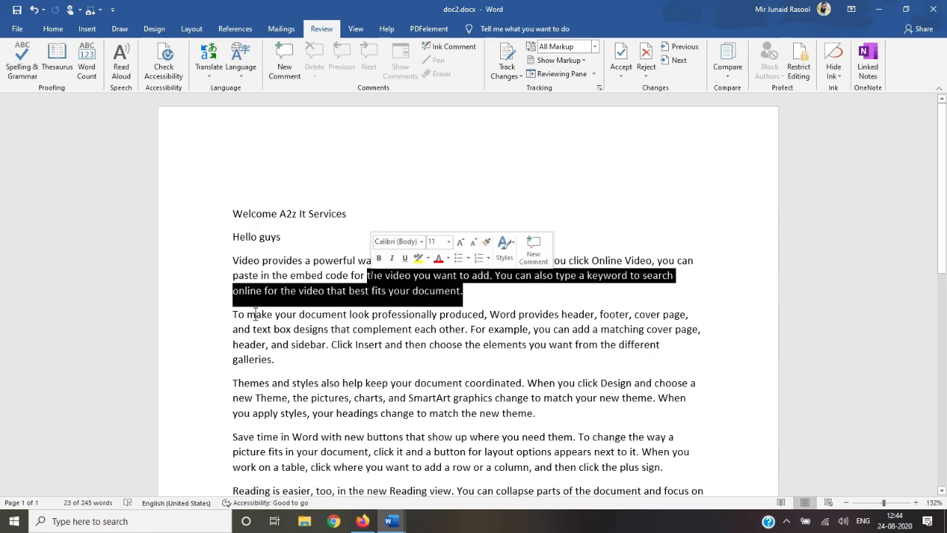